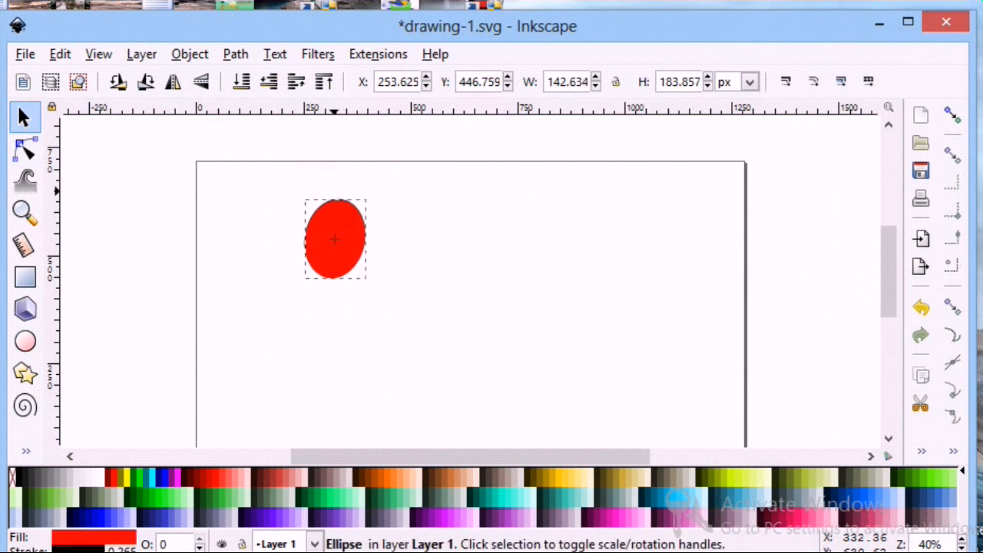
Remove the stroke from the red head ellipse and fill it with orange #FF6600
{"action": "left_click", "coordinate": [322, 230]}
{"action": "key", "text": "shift+ctrl+f"}
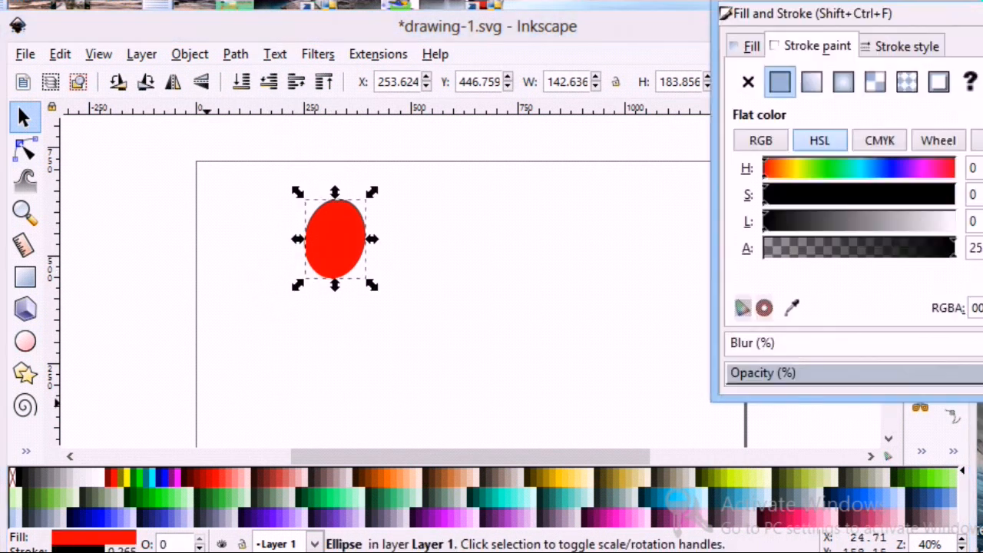
{"action": "left_click", "coordinate": [748, 82]}
{"action": "left_click", "coordinate": [382, 477]}
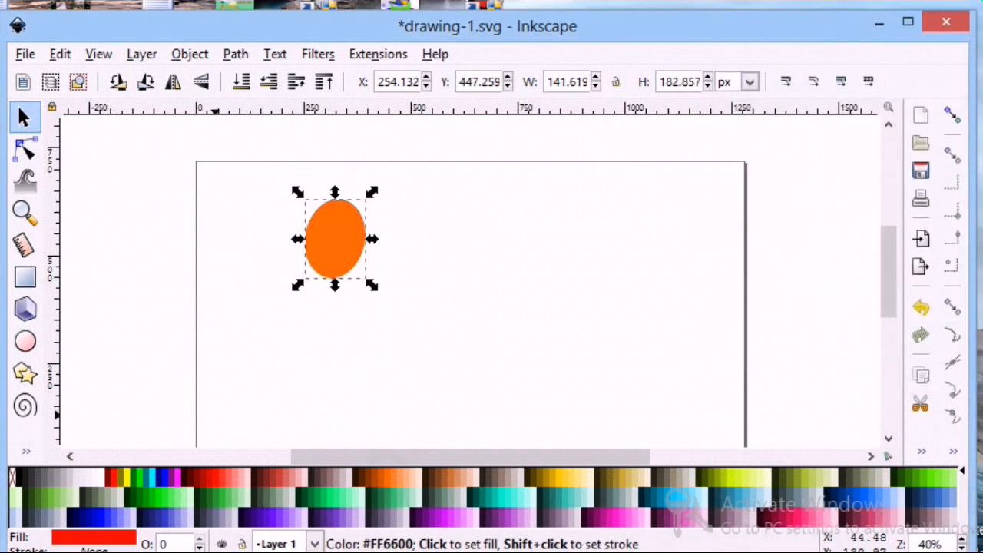
{"action": "key", "text": "Escape"}
Draw a rounded orange rectangle about 72 by 104 px overlapping the underside of the head as the neck
{"action": "left_click", "coordinate": [26, 276]}
{"action": "left_click_drag", "start_coordinate": [308, 256], "coordinate": [338, 300]}
{"action": "left_click", "coordinate": [183, 52]}
{"action": "left_click", "coordinate": [235, 53]}
{"action": "left_click", "coordinate": [375, 327]}
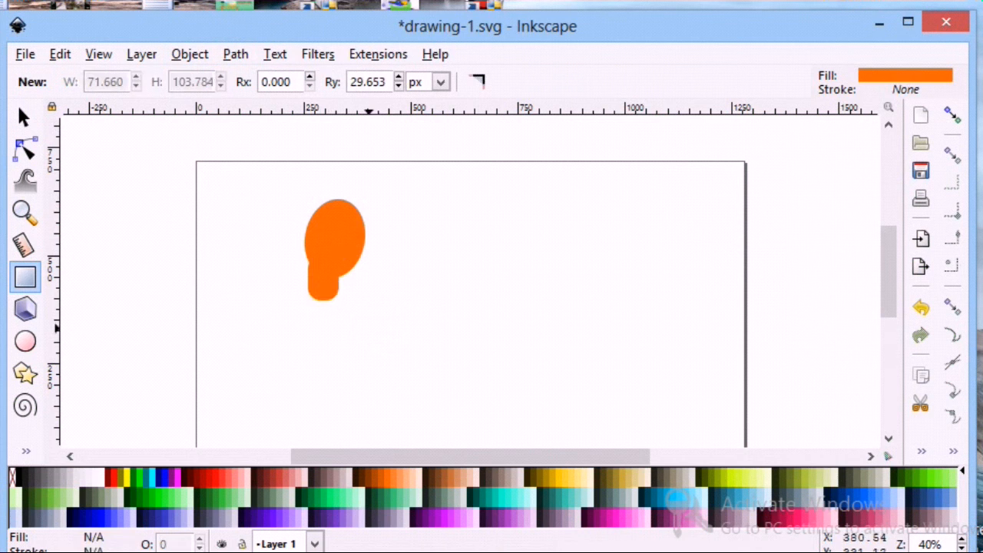
Center the neck rectangle under the head and enlarge it to about 82 by 143 px
{"action": "left_click", "coordinate": [25, 117]}
{"action": "left_click_drag", "start_coordinate": [332, 285], "coordinate": [339, 329]}
{"action": "left_click", "coordinate": [344, 317]}
{"action": "left_click", "coordinate": [339, 308]}
{"action": "left_click_drag", "start_coordinate": [314, 292], "coordinate": [310, 292]}
{"action": "left_click", "coordinate": [388, 293]}
{"action": "left_click", "coordinate": [330, 301]}
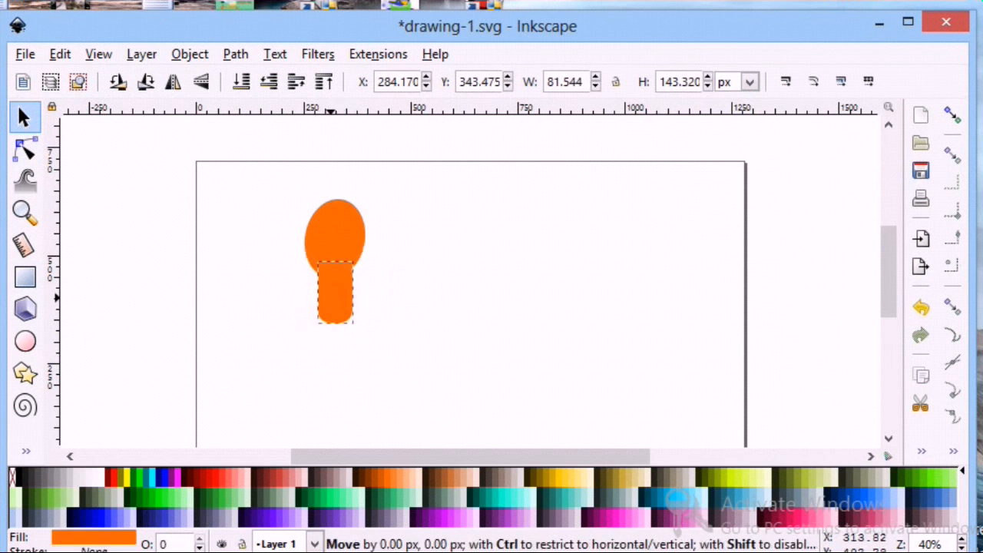
Widen the head ellipse slightly above the neck
{"action": "left_click", "coordinate": [335, 246]}
{"action": "left_click_drag", "start_coordinate": [369, 232], "coordinate": [337, 234]}
{"action": "left_click", "coordinate": [370, 301]}
Convert the neck rectangle to a path and display its editable nodes
{"action": "left_click", "coordinate": [351, 308]}
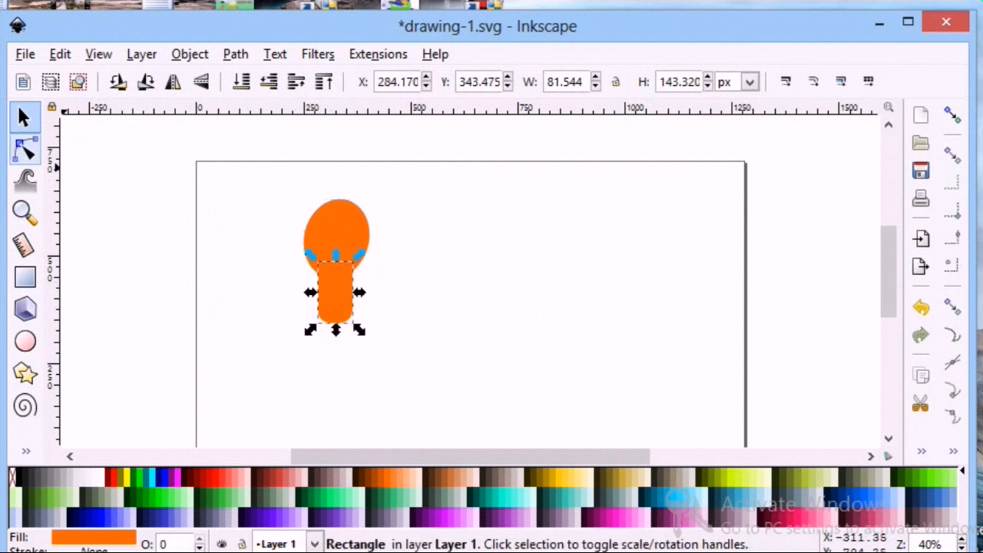
{"action": "left_click", "coordinate": [25, 151]}
{"action": "left_click", "coordinate": [236, 53]}
{"action": "left_click", "coordinate": [257, 73]}
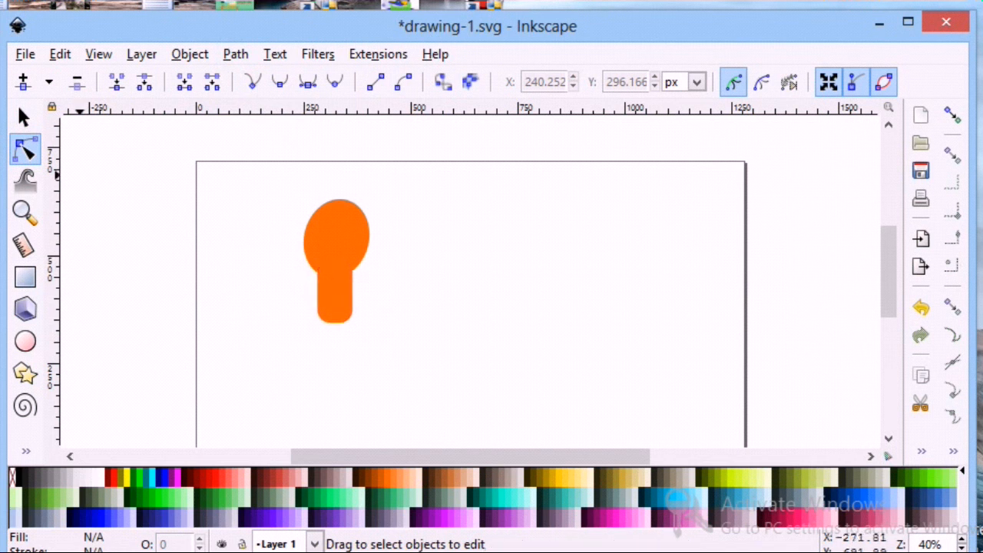
{"action": "left_click", "coordinate": [320, 285]}
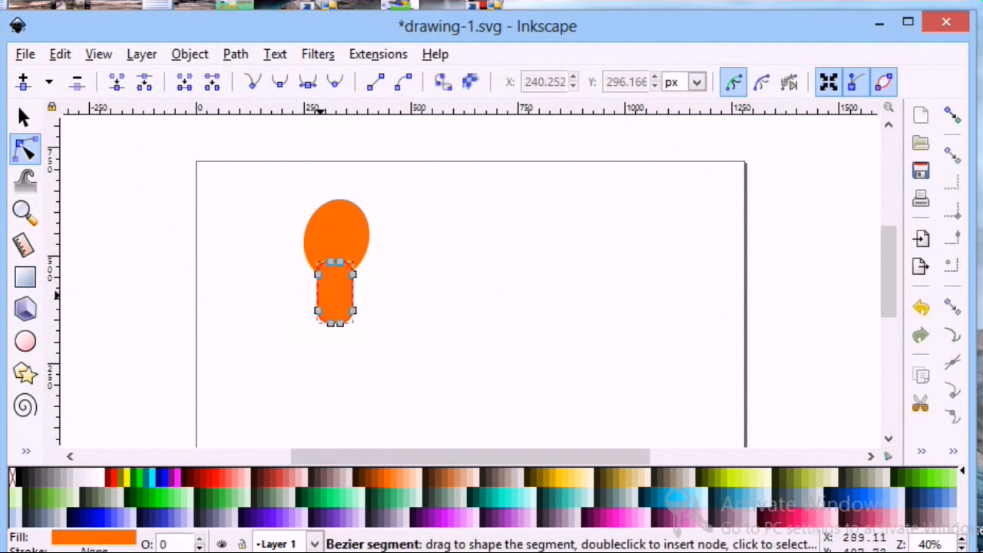
{"action": "left_click", "coordinate": [399, 283]}
{"action": "scroll", "coordinate": [361, 338], "scroll_direction": "down", "scroll_amount": 1}
{"action": "left_click", "coordinate": [335, 269]}
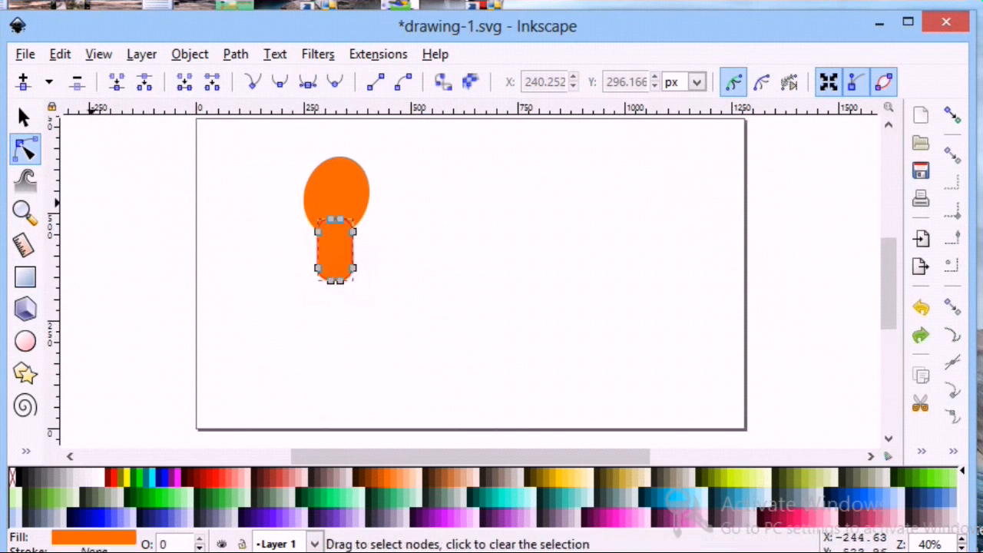
Lengthen the neck downward to a height of about 156 px
{"action": "left_click", "coordinate": [24, 117]}
{"action": "left_click_drag", "start_coordinate": [334, 287], "coordinate": [336, 292]}
{"action": "left_click", "coordinate": [437, 278]}
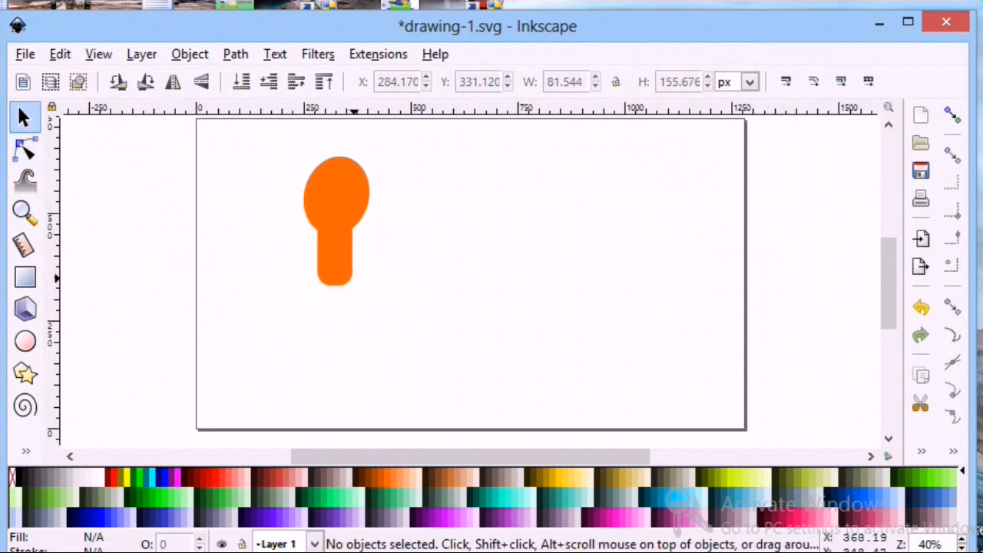
Draw a closed, curved black Spiro path outside the page as a swept front piece of hair
{"action": "left_click", "coordinate": [25, 451]}
{"action": "left_click", "coordinate": [87, 248]}
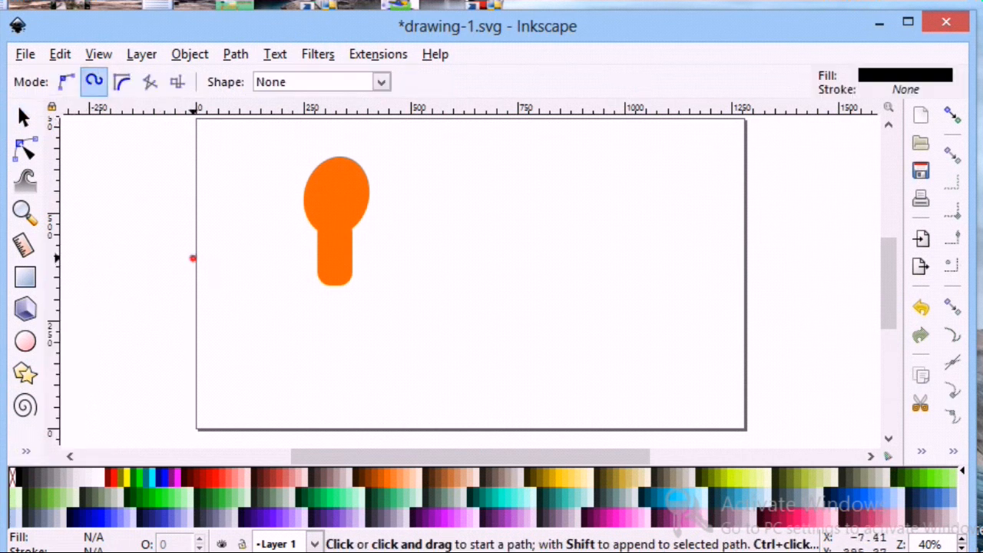
{"action": "left_click", "coordinate": [193, 258]}
{"action": "left_click", "coordinate": [132, 250]}
{"action": "left_click", "coordinate": [118, 228]}
{"action": "left_click", "coordinate": [144, 202]}
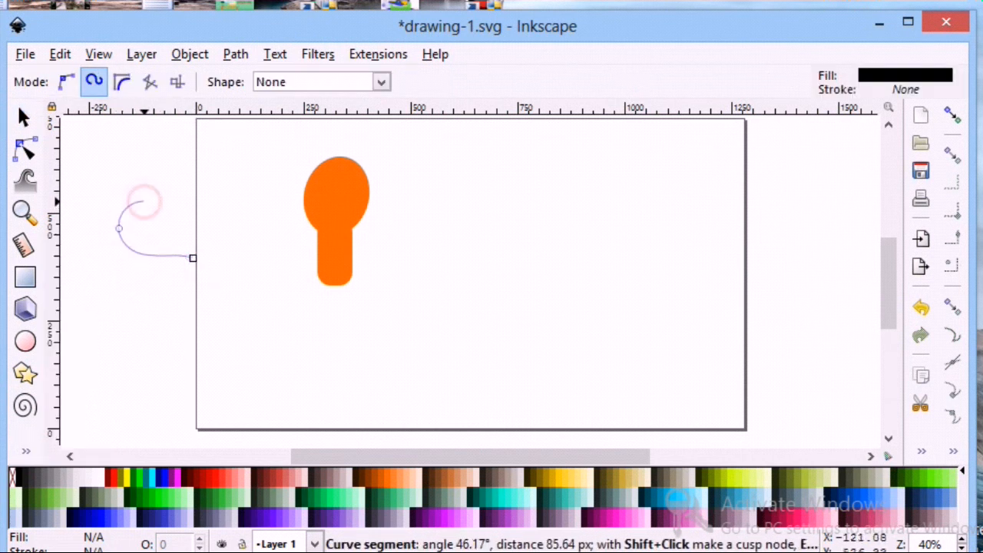
{"action": "left_click", "coordinate": [180, 222]}
{"action": "left_click", "coordinate": [193, 257]}
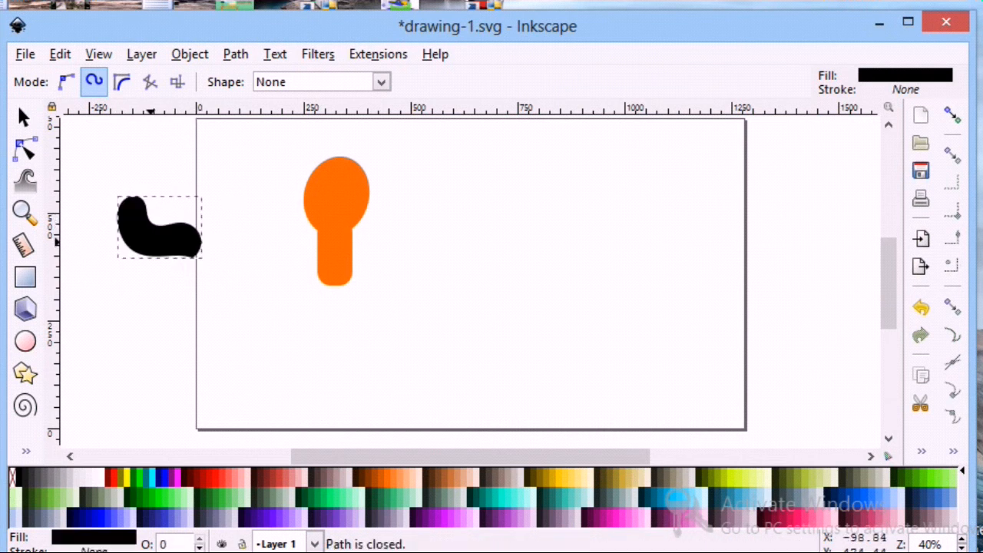
Place the black hair shape on top of the head and rotate and resize it to about 173 by 101 px
{"action": "left_click", "coordinate": [23, 117]}
{"action": "left_click_drag", "start_coordinate": [160, 227], "coordinate": [323, 156]}
{"action": "scroll", "coordinate": [320, 242], "scroll_direction": "up", "scroll_amount": 3}
{"action": "left_click_drag", "start_coordinate": [272, 202], "coordinate": [271, 213]}
{"action": "left_click_drag", "start_coordinate": [301, 250], "coordinate": [301, 253]}
{"action": "left_click", "coordinate": [301, 253]}
{"action": "left_click_drag", "start_coordinate": [268, 211], "coordinate": [303, 242]}
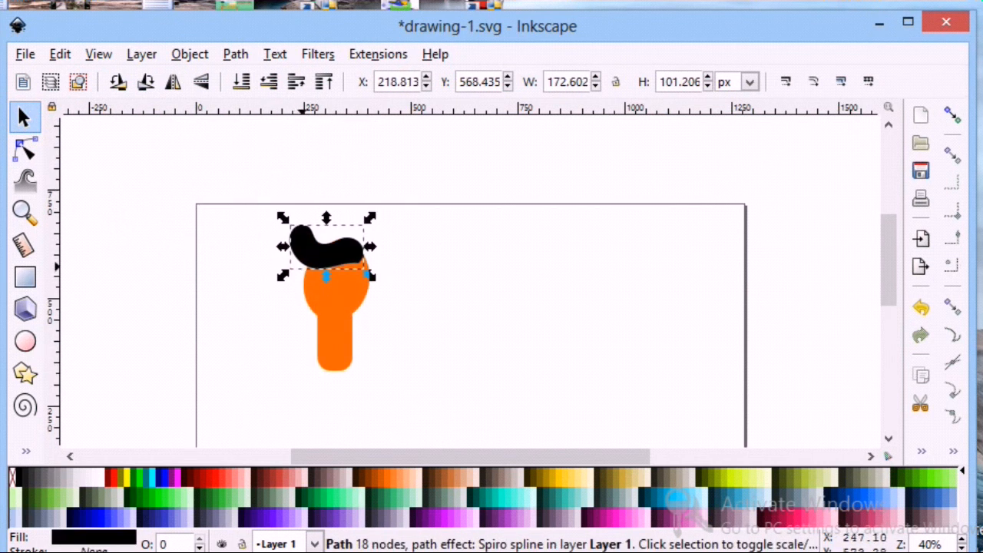
{"action": "left_click", "coordinate": [286, 292]}
{"action": "left_click", "coordinate": [312, 251]}
Draw a closed black teardrop Spiro path and place it at the back of the head, joining the top hair
{"action": "left_click", "coordinate": [25, 451]}
{"action": "left_click", "coordinate": [103, 269]}
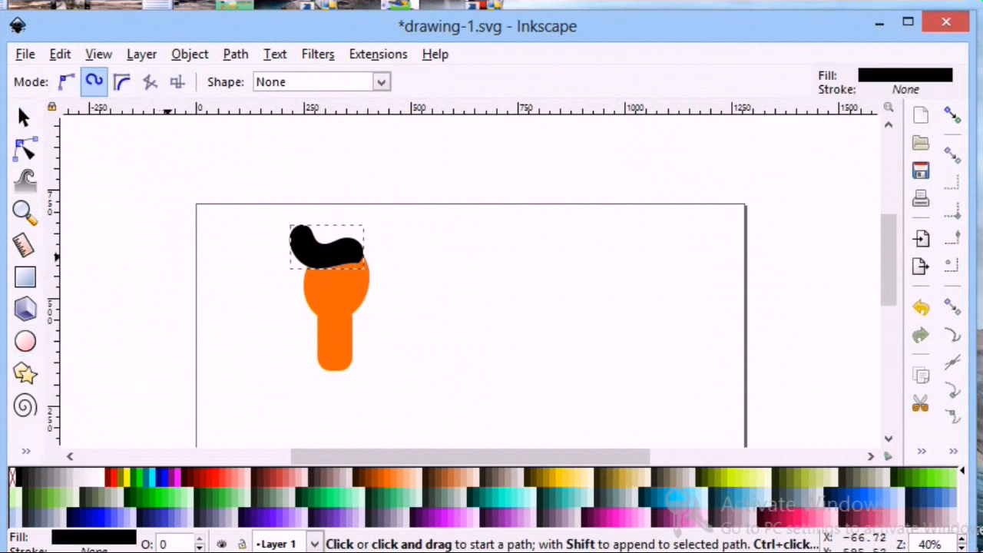
{"action": "left_click", "coordinate": [165, 259]}
{"action": "left_click", "coordinate": [157, 294]}
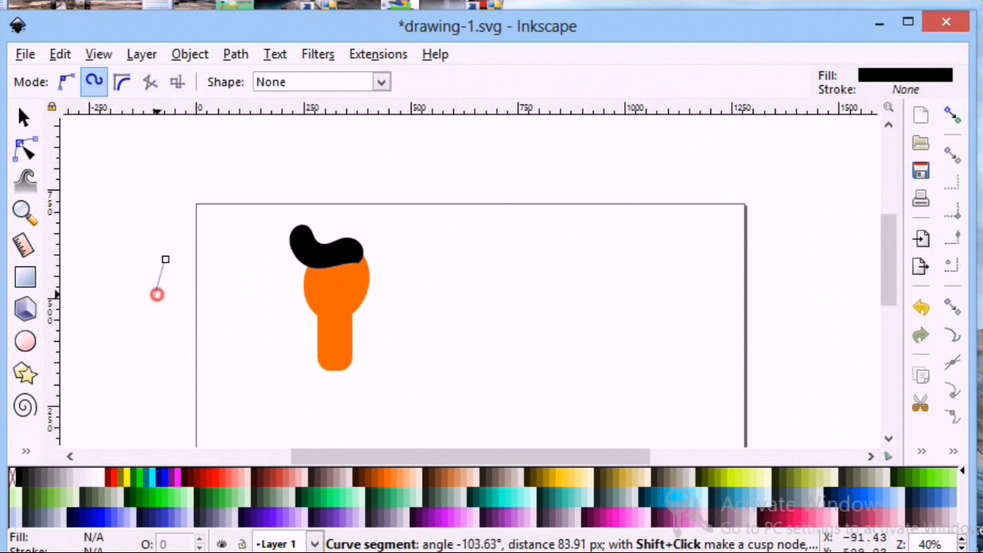
{"action": "left_click", "coordinate": [159, 325]}
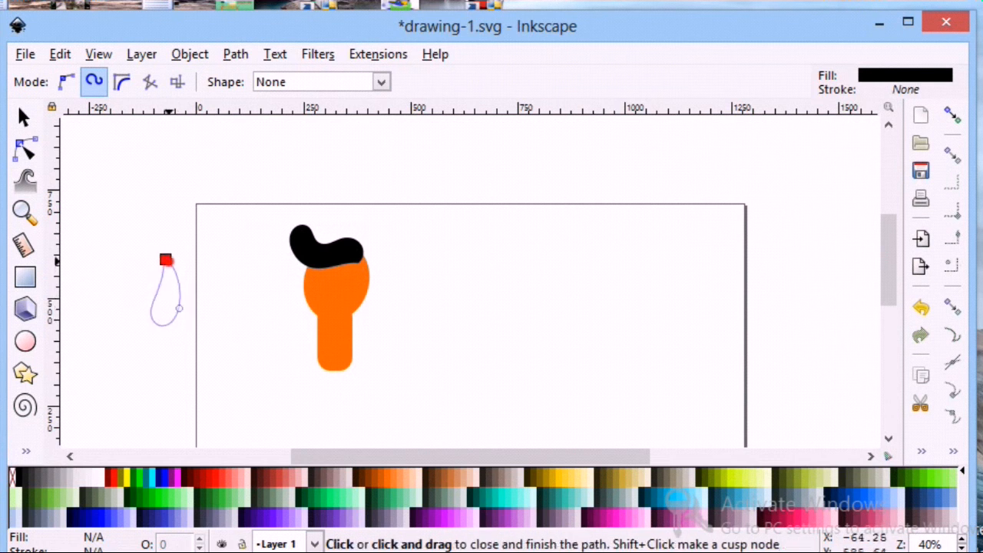
{"action": "left_click", "coordinate": [166, 259]}
{"action": "left_click", "coordinate": [23, 117]}
{"action": "left_click_drag", "start_coordinate": [165, 295], "coordinate": [358, 278]}
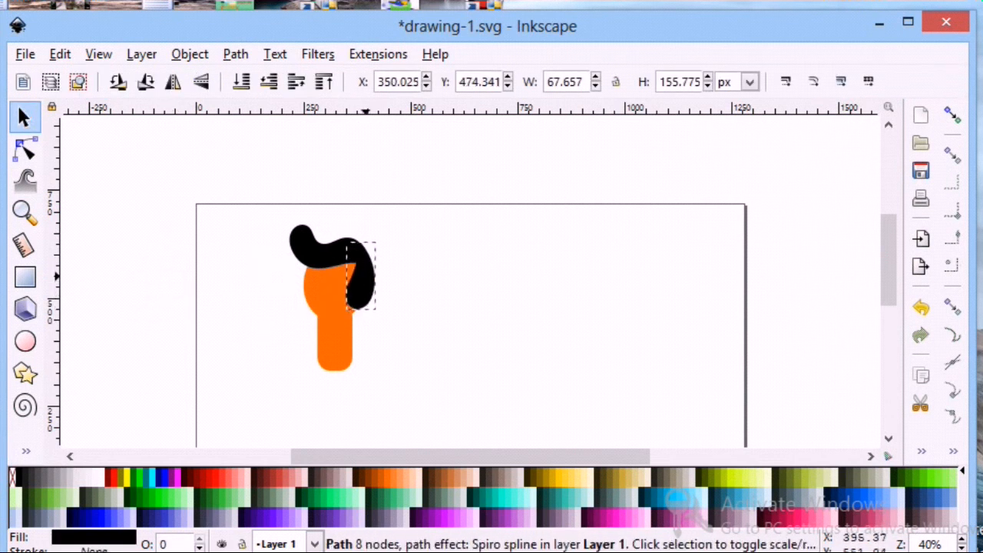
{"action": "left_click", "coordinate": [443, 309]}
Rotate the back hair piece slightly so that its upper end blends into the top hair
{"action": "left_click", "coordinate": [23, 211]}
{"action": "left_click", "coordinate": [355, 260]}
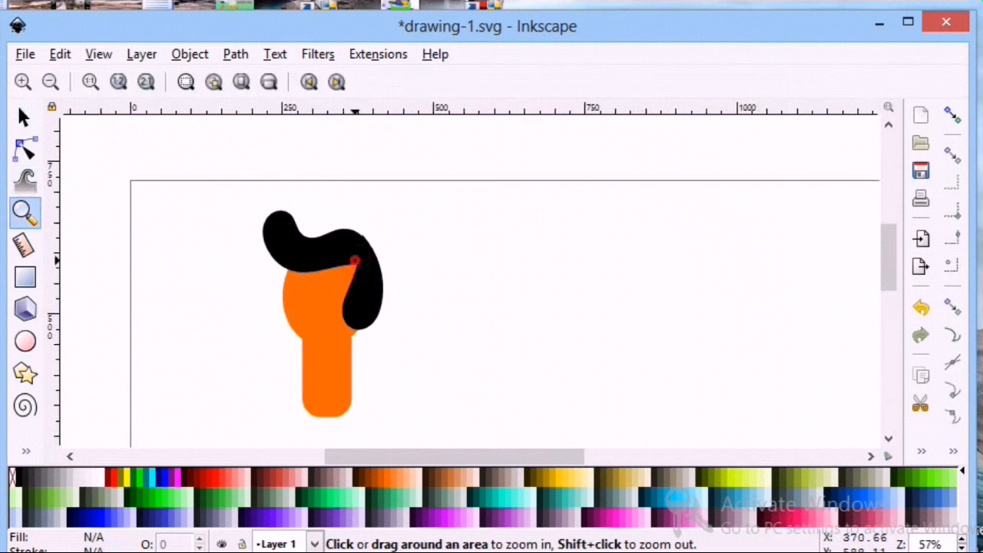
{"action": "left_click", "coordinate": [355, 260]}
{"action": "key", "text": "s"}
{"action": "left_click", "coordinate": [356, 259]}
{"action": "left_click", "coordinate": [364, 245]}
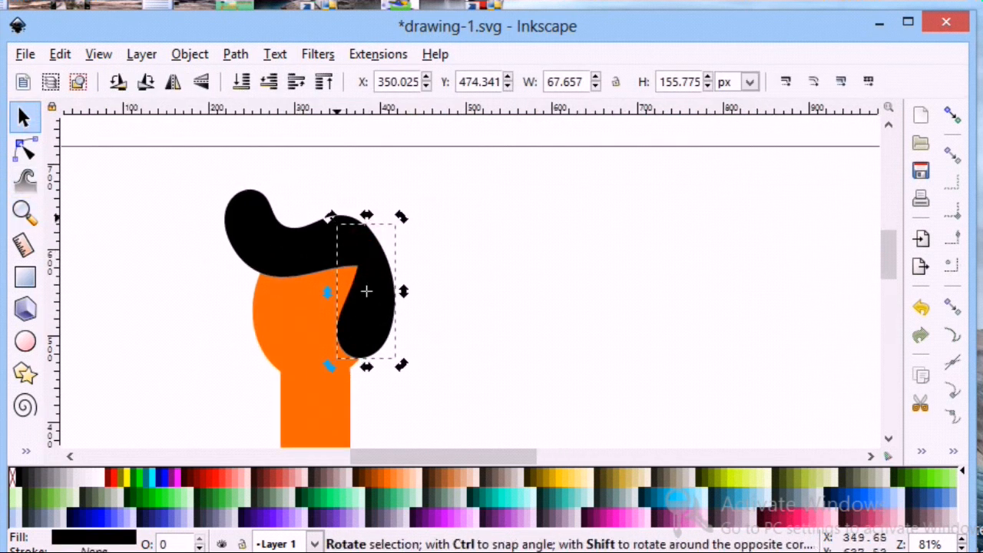
{"action": "left_click_drag", "start_coordinate": [361, 215], "coordinate": [364, 214]}
{"action": "left_click", "coordinate": [461, 236]}
{"action": "scroll", "coordinate": [487, 323], "scroll_direction": "down", "scroll_amount": 1}
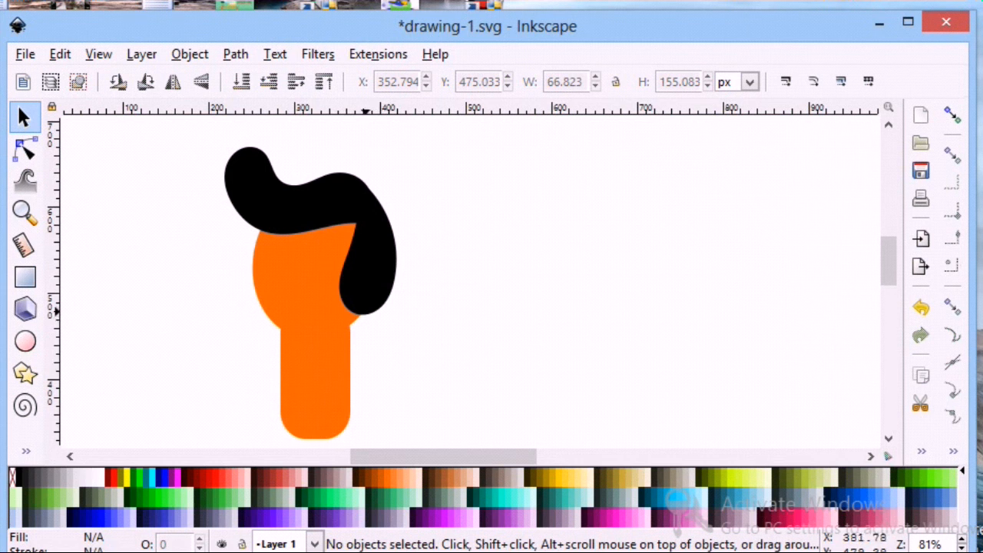
Convert the back hair piece from a Spiro shape to an ordinary editable path
{"action": "left_click", "coordinate": [25, 149]}
{"action": "left_click", "coordinate": [374, 302]}
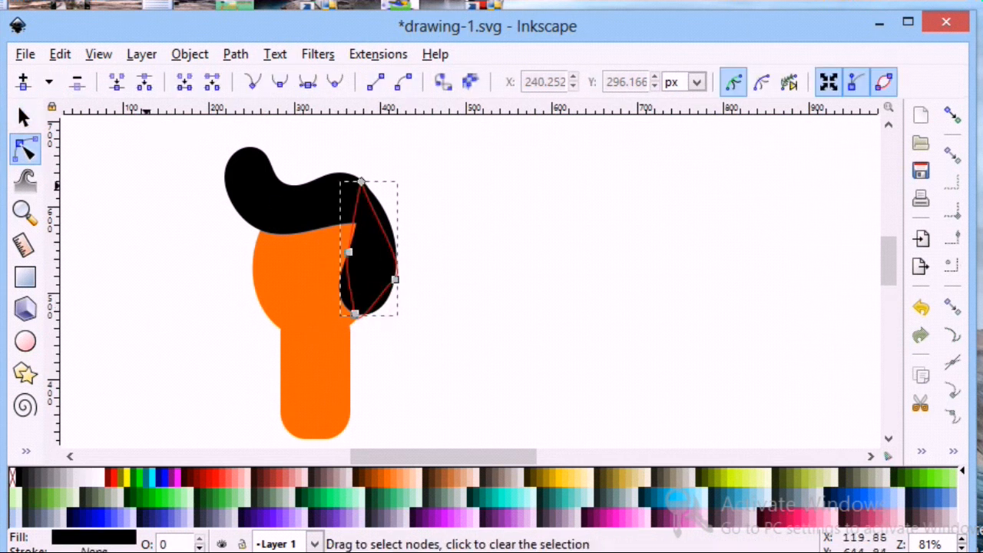
{"action": "left_click", "coordinate": [189, 54]}
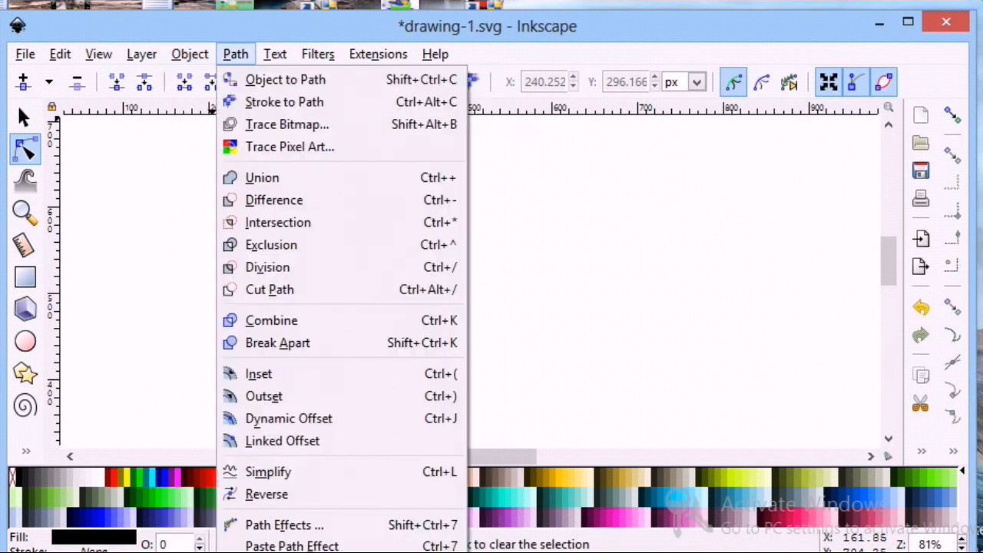
{"action": "left_click", "coordinate": [281, 79]}
{"action": "left_click", "coordinate": [370, 315]}
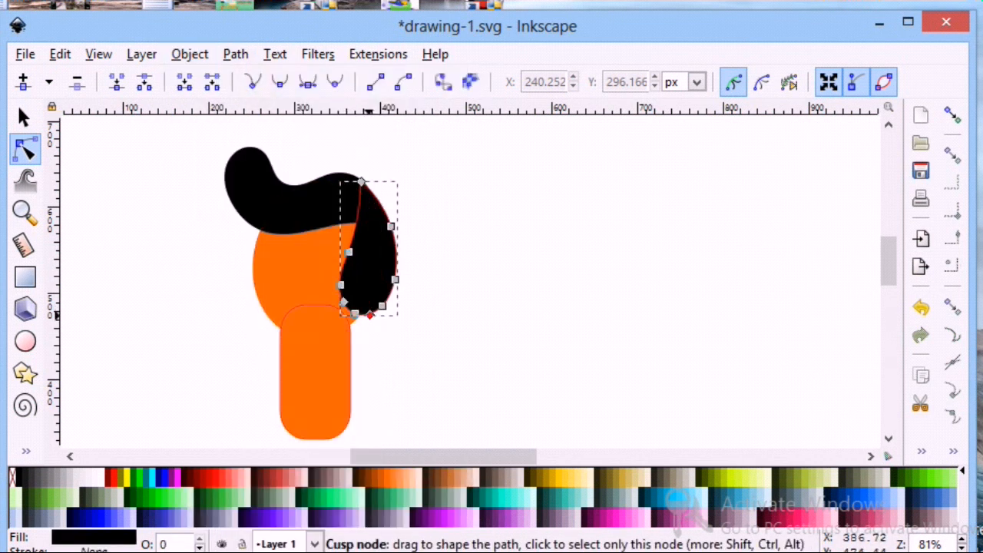
Shorten the back hair piece from its lower end to a height of about 123 px
{"action": "left_click", "coordinate": [24, 116]}
{"action": "left_click_drag", "start_coordinate": [369, 322], "coordinate": [371, 295]}
{"action": "left_click", "coordinate": [272, 330]}
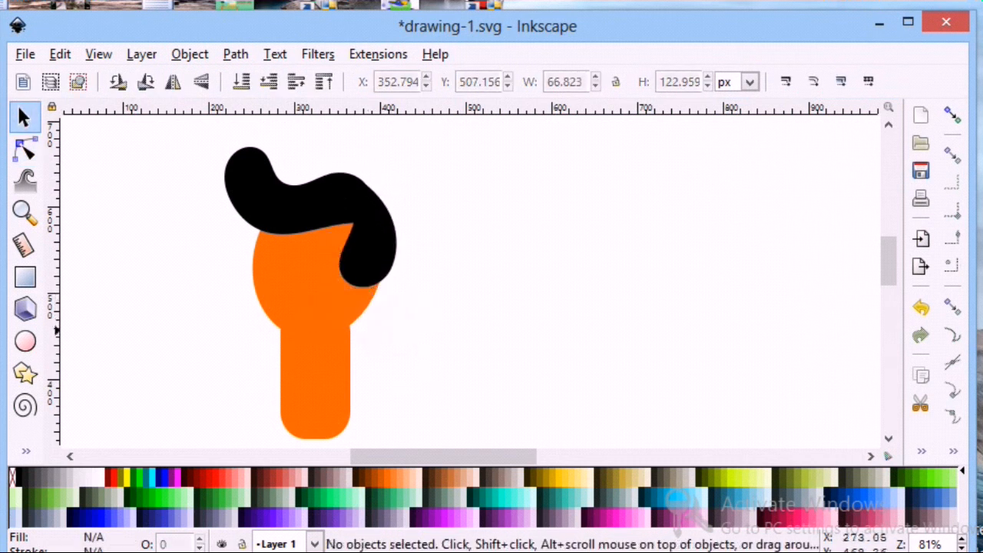
Draw a small ellipse about 48 by 42 px, fill it orange, and place it at the back of the head as the ear
{"action": "left_click", "coordinate": [26, 341]}
{"action": "left_click_drag", "start_coordinate": [145, 284], "coordinate": [187, 321]}
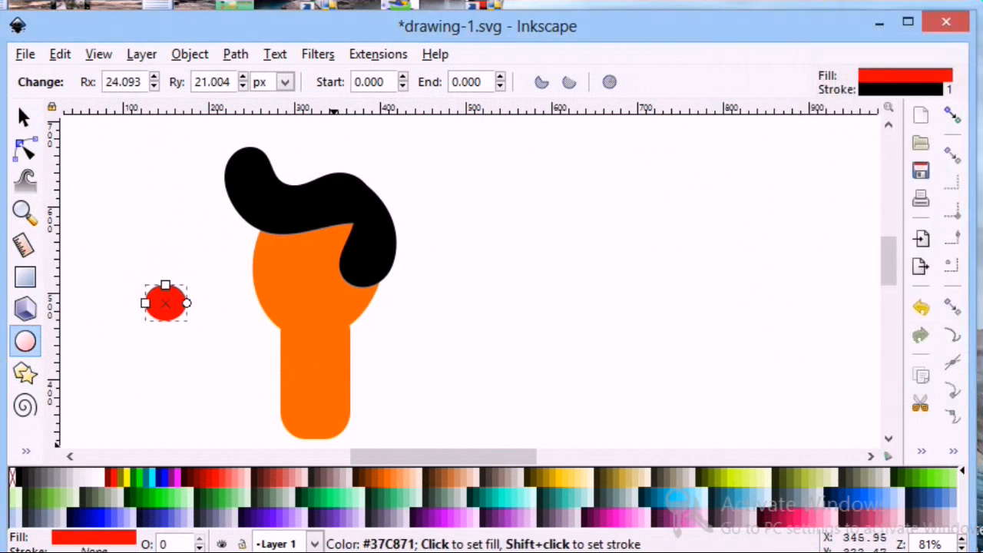
{"action": "left_click", "coordinate": [369, 478]}
{"action": "left_click", "coordinate": [23, 116]}
{"action": "left_click_drag", "start_coordinate": [165, 302], "coordinate": [398, 289]}
{"action": "left_click", "coordinate": [373, 294]}
Adjust the ear's position and width to about 52 px, and shorten the back hair piece to about 108 px
{"action": "left_click", "coordinate": [350, 268]}
{"action": "left_click", "coordinate": [400, 333]}
{"action": "left_click", "coordinate": [372, 266]}
{"action": "left_click", "coordinate": [376, 292]}
{"action": "left_click", "coordinate": [436, 319]}
{"action": "left_click", "coordinate": [374, 243]}
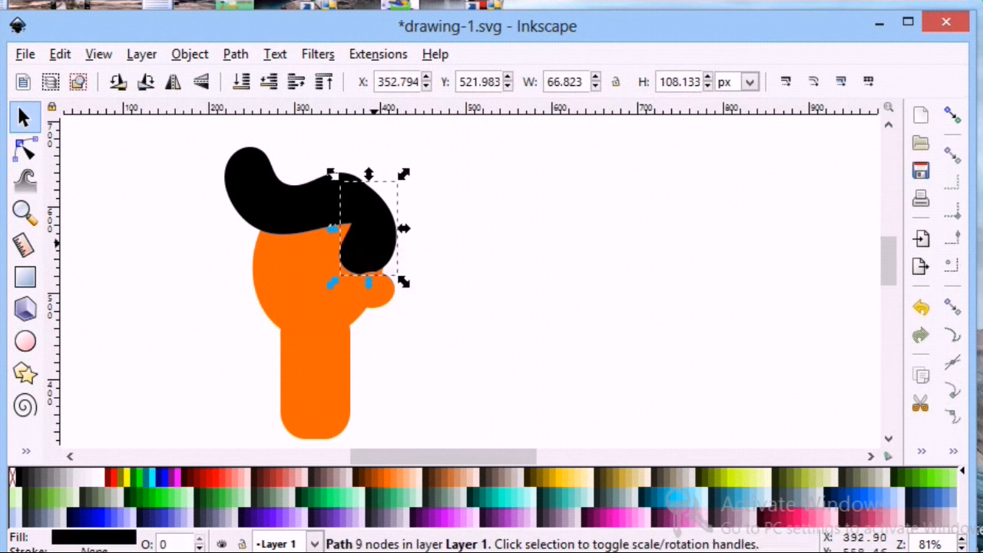
Reshape the lower nodes of the back hair piece to form a pointed sideburn in front of the ear
{"action": "left_click", "coordinate": [26, 150]}
{"action": "left_click_drag", "start_coordinate": [348, 262], "coordinate": [390, 269]}
{"action": "left_click", "coordinate": [490, 329]}
Shift the ear ellipse toward the face, to about X 360 and Y 484 px
{"action": "left_click", "coordinate": [23, 117]}
{"action": "left_click", "coordinate": [370, 288]}
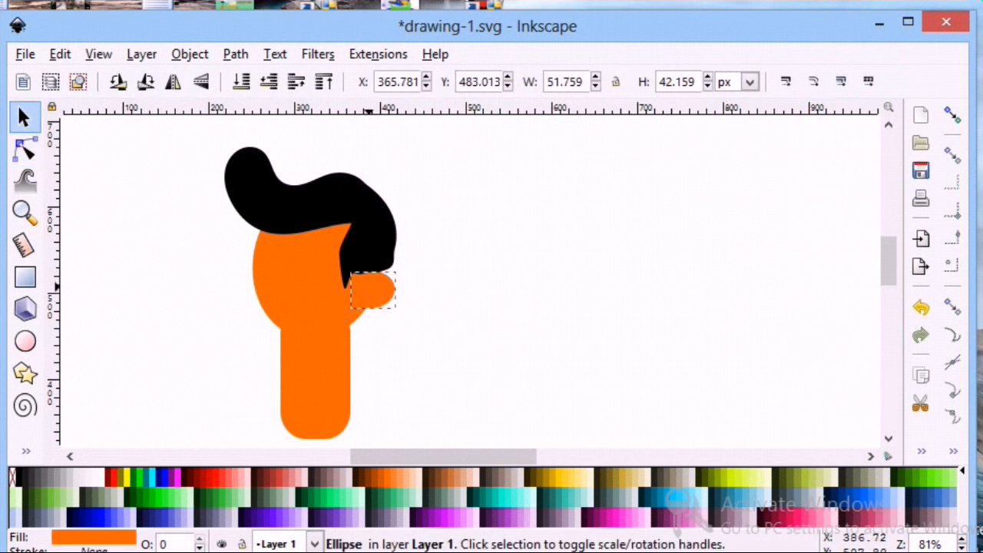
{"action": "left_click", "coordinate": [415, 373]}
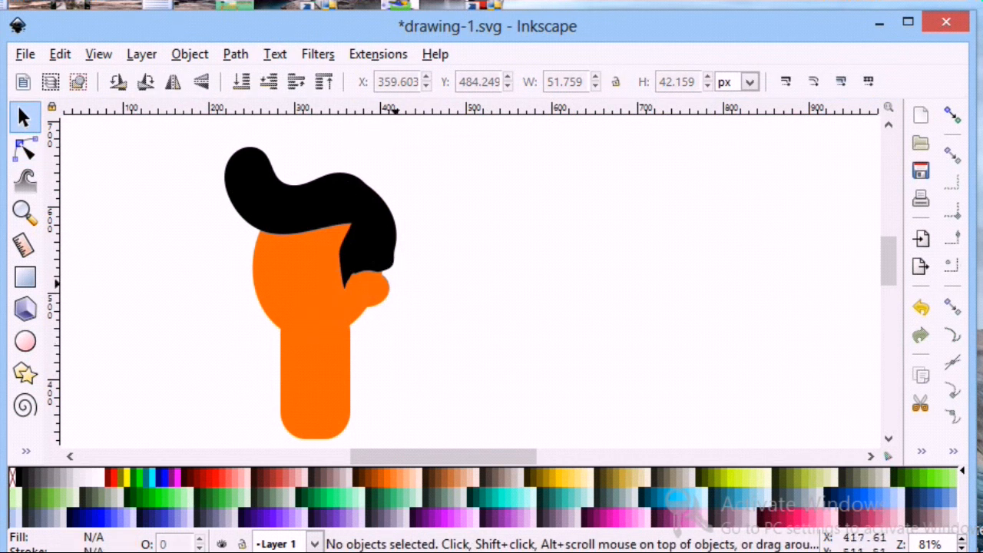
Move the back hair piece's lower outer node to about X 408, Y 512 px so the hair tapers behind the ear
{"action": "left_click", "coordinate": [25, 149]}
{"action": "left_click", "coordinate": [384, 282]}
{"action": "left_click", "coordinate": [388, 268]}
{"action": "left_click_drag", "start_coordinate": [390, 269], "coordinate": [392, 280]}
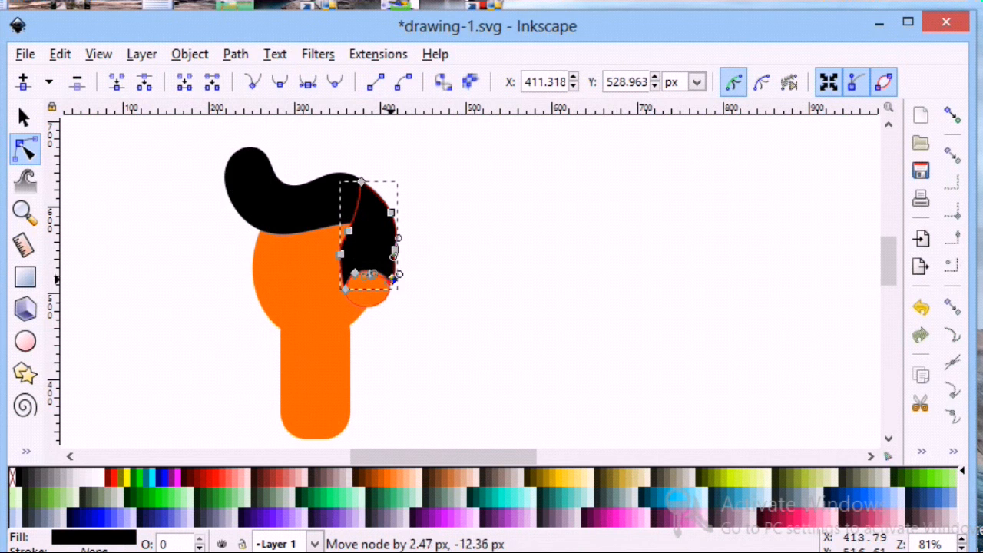
{"action": "left_click", "coordinate": [415, 304]}
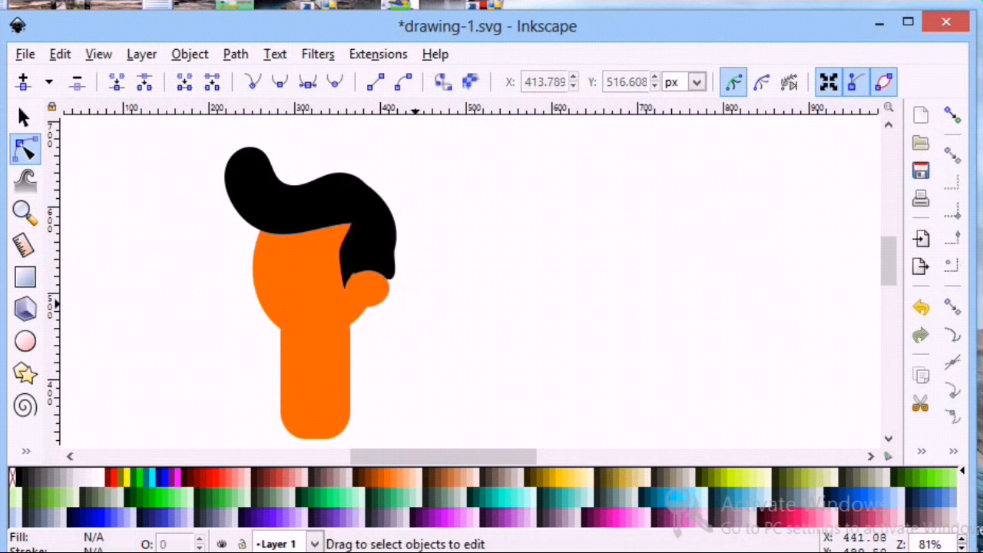
{"action": "left_click", "coordinate": [385, 274]}
{"action": "left_click", "coordinate": [390, 281]}
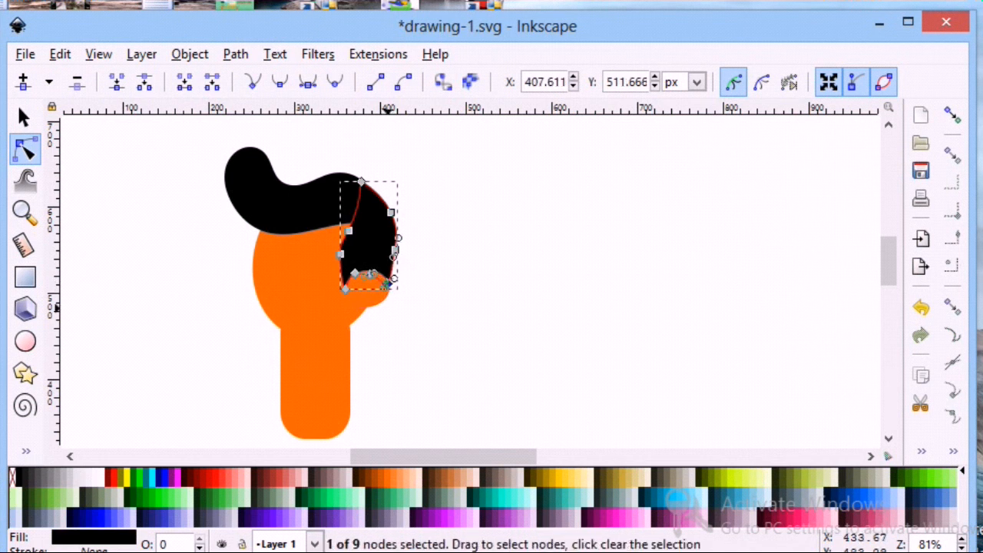
{"action": "left_click", "coordinate": [415, 309]}
Draw a rounded orange rectangle about 187 by 151 px over the neck's lower end as the torso, and select it
{"action": "scroll", "coordinate": [194, 301], "scroll_direction": "down", "scroll_amount": 1}
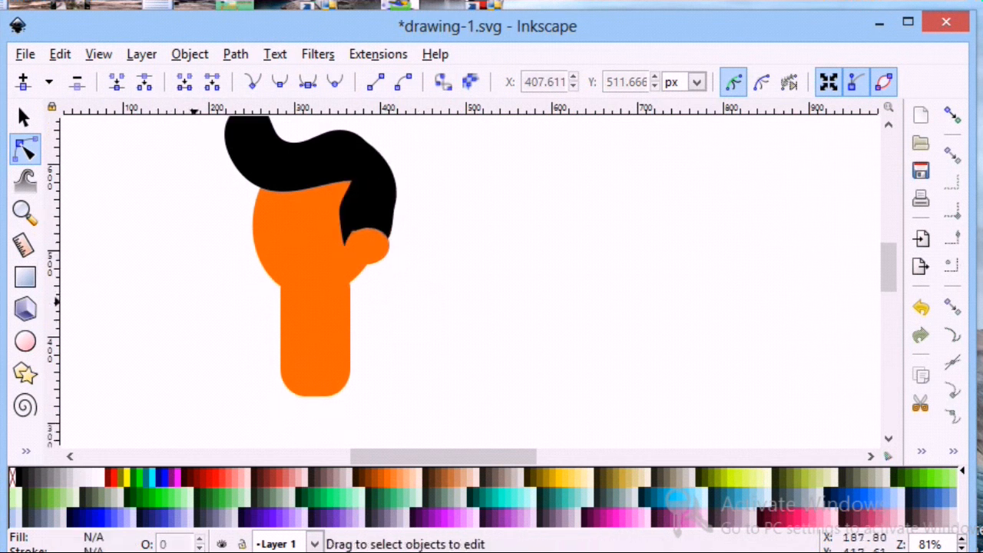
{"action": "left_click", "coordinate": [23, 117]}
{"action": "scroll", "coordinate": [210, 230], "scroll_direction": "down", "scroll_amount": 2}
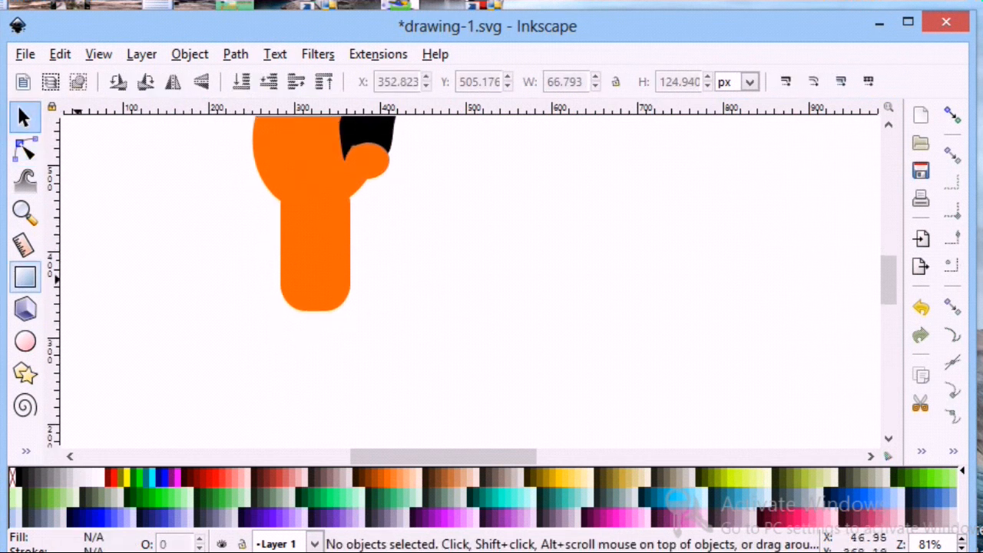
{"action": "left_click", "coordinate": [25, 276]}
{"action": "left_click_drag", "start_coordinate": [232, 279], "coordinate": [392, 408]}
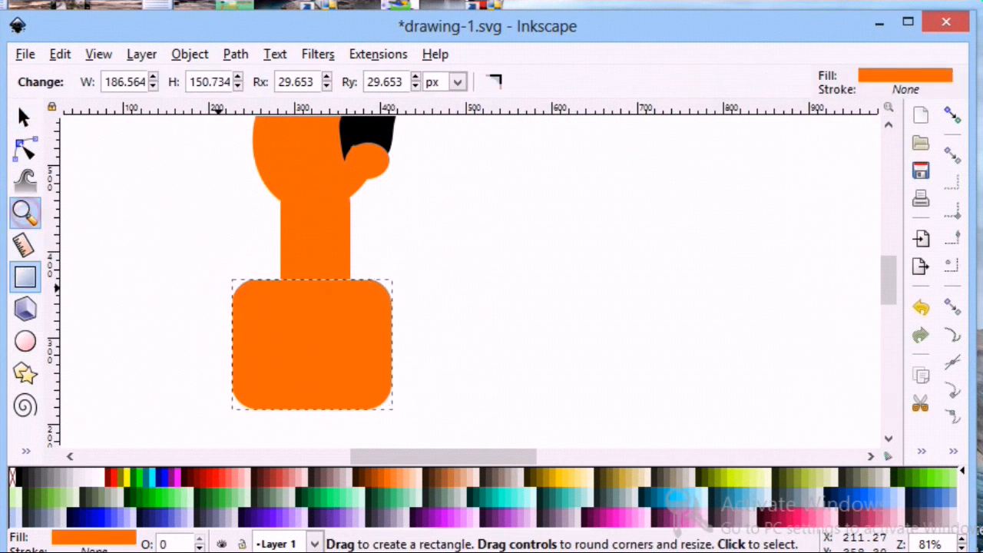
{"action": "left_click", "coordinate": [25, 212]}
{"action": "left_click", "coordinate": [49, 82]}
{"action": "left_click", "coordinate": [49, 81]}
{"action": "scroll", "coordinate": [331, 328], "scroll_direction": "down", "scroll_amount": 2}
{"action": "scroll", "coordinate": [331, 329], "scroll_direction": "up", "scroll_amount": 1}
{"action": "left_click", "coordinate": [24, 117]}
{"action": "scroll", "coordinate": [305, 225], "scroll_direction": "up", "scroll_amount": 2}
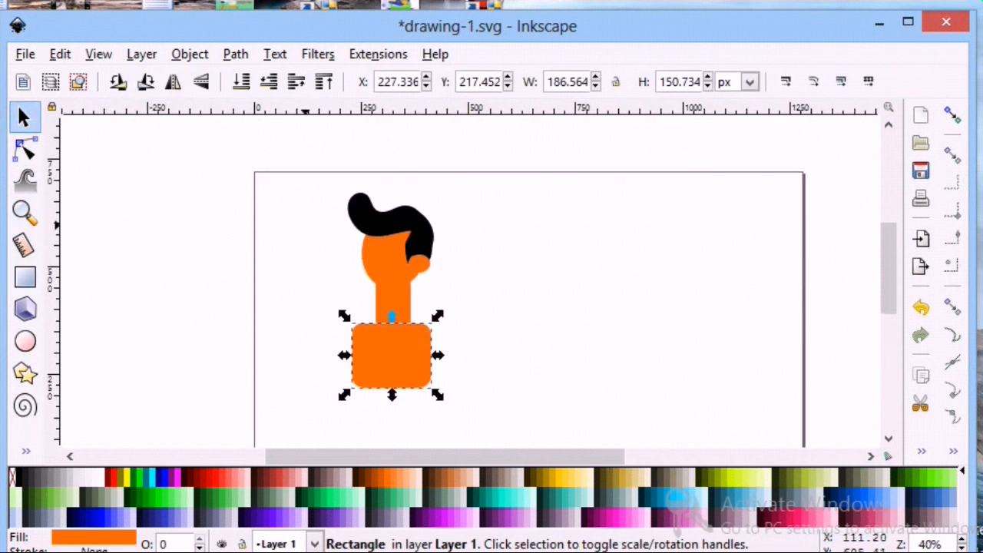
Move the torso rectangle clear of the figure and group the five hair, face, ear and neck shapes
{"action": "left_click_drag", "start_coordinate": [326, 186], "coordinate": [453, 331]}
{"action": "left_click", "coordinate": [453, 331]}
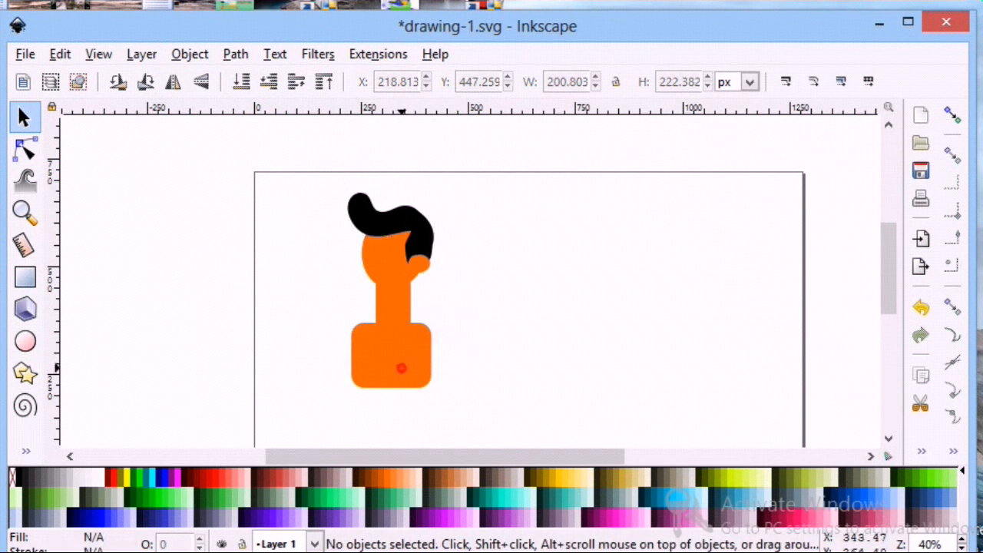
{"action": "left_click_drag", "start_coordinate": [402, 364], "coordinate": [541, 381]}
{"action": "left_click", "coordinate": [424, 350]}
{"action": "left_click_drag", "start_coordinate": [446, 351], "coordinate": [307, 167]}
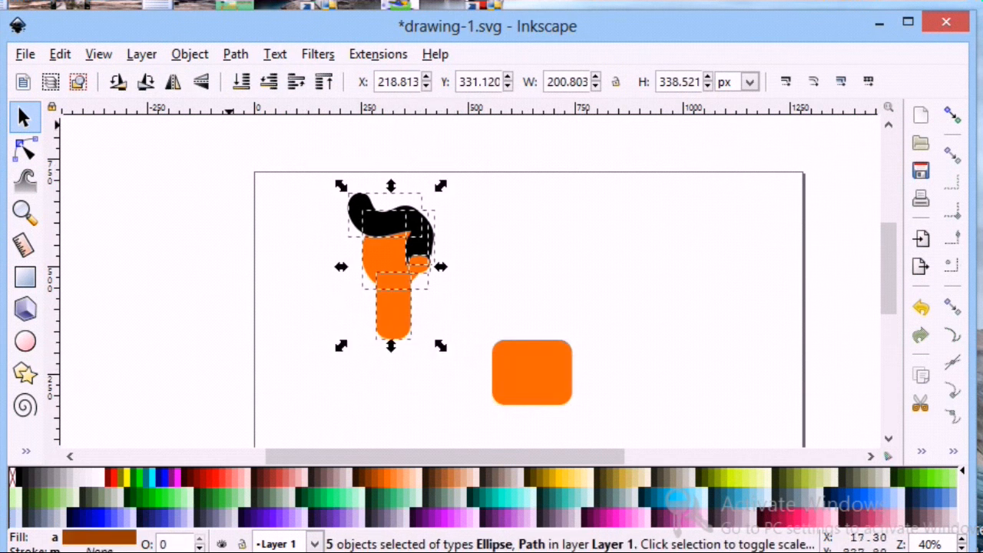
{"action": "left_click", "coordinate": [189, 54]}
{"action": "left_click", "coordinate": [210, 225]}
Shrink the head group and place the torso rectangle directly beneath the neck
{"action": "left_click_drag", "start_coordinate": [340, 345], "coordinate": [367, 282]}
{"action": "left_click", "coordinate": [509, 377]}
{"action": "left_click_drag", "start_coordinate": [510, 377], "coordinate": [380, 304]}
Resize the torso rectangle to about 162 px wide and 232 px high
{"action": "left_click_drag", "start_coordinate": [404, 339], "coordinate": [407, 373]}
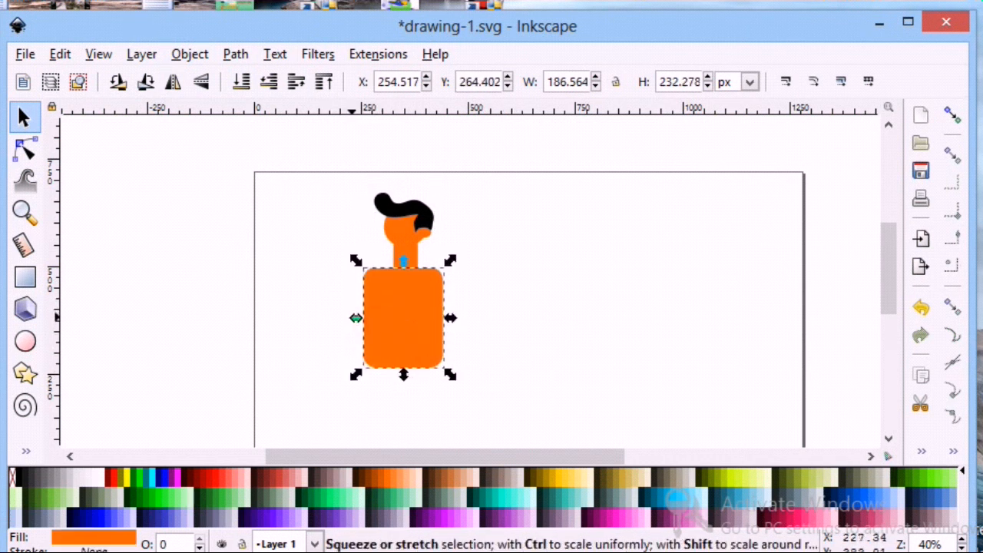
{"action": "left_click_drag", "start_coordinate": [353, 318], "coordinate": [360, 318]}
{"action": "left_click_drag", "start_coordinate": [444, 318], "coordinate": [441, 318]}
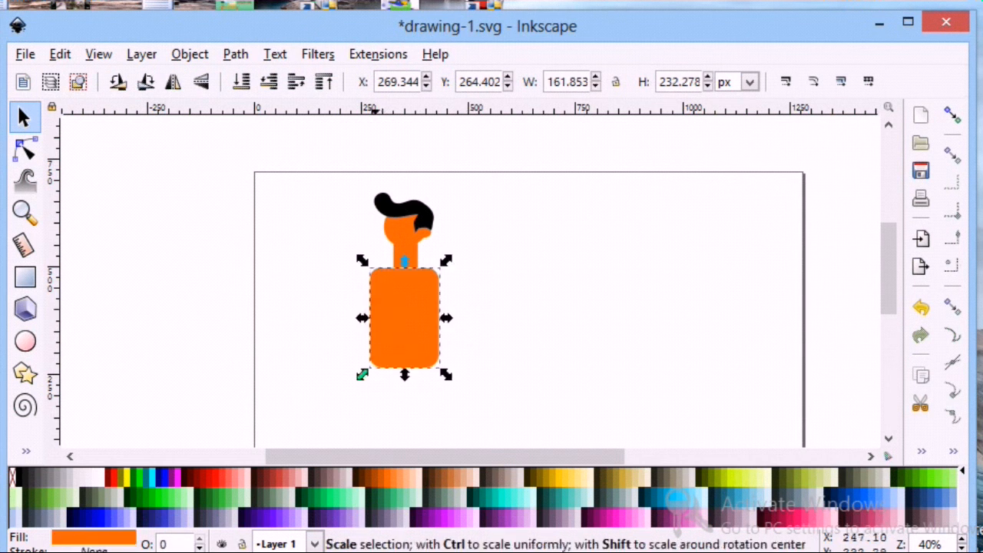
Fill the torso blue and position it behind the neck's lower end, at about Y 274 px
{"action": "left_click", "coordinate": [96, 516]}
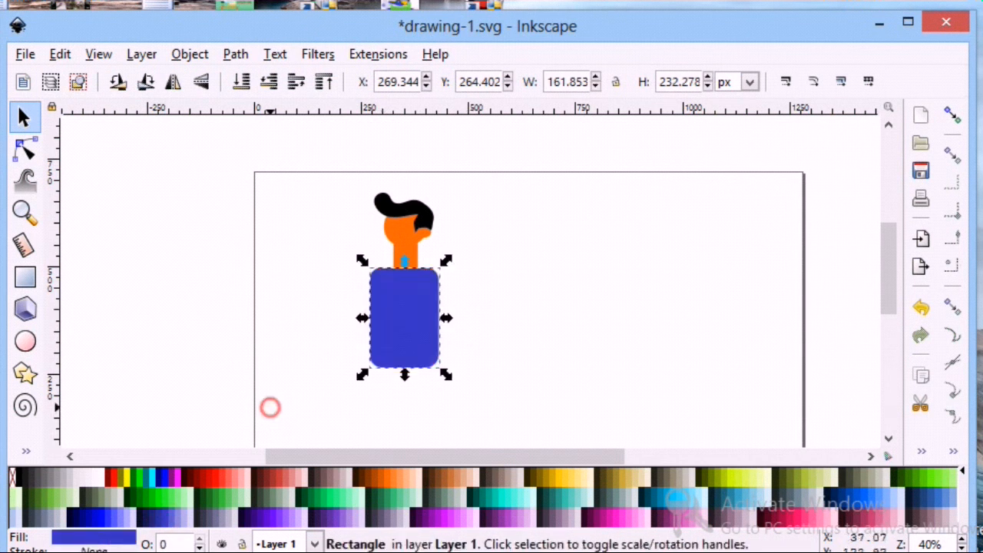
{"action": "left_click", "coordinate": [203, 245]}
{"action": "left_click_drag", "start_coordinate": [419, 316], "coordinate": [419, 312]}
{"action": "left_click", "coordinate": [329, 336]}
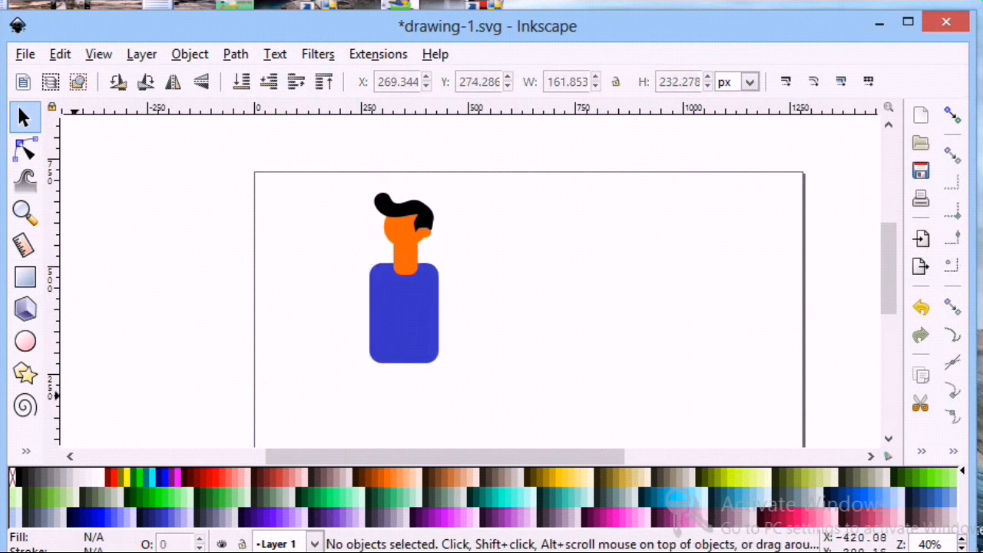
{"action": "left_click", "coordinate": [25, 451]}
{"action": "left_click", "coordinate": [108, 267]}
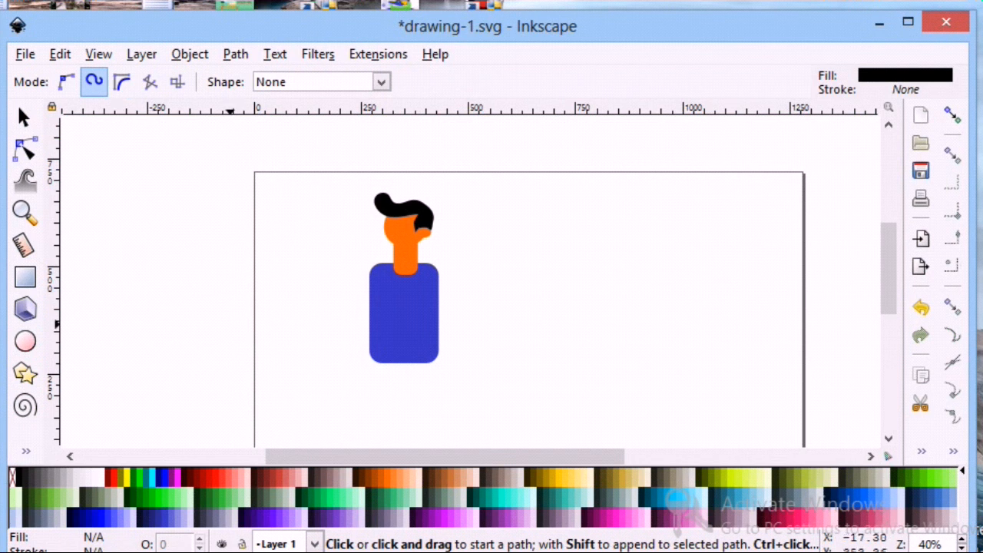
{"action": "left_click", "coordinate": [302, 277]}
{"action": "left_click", "coordinate": [251, 341]}
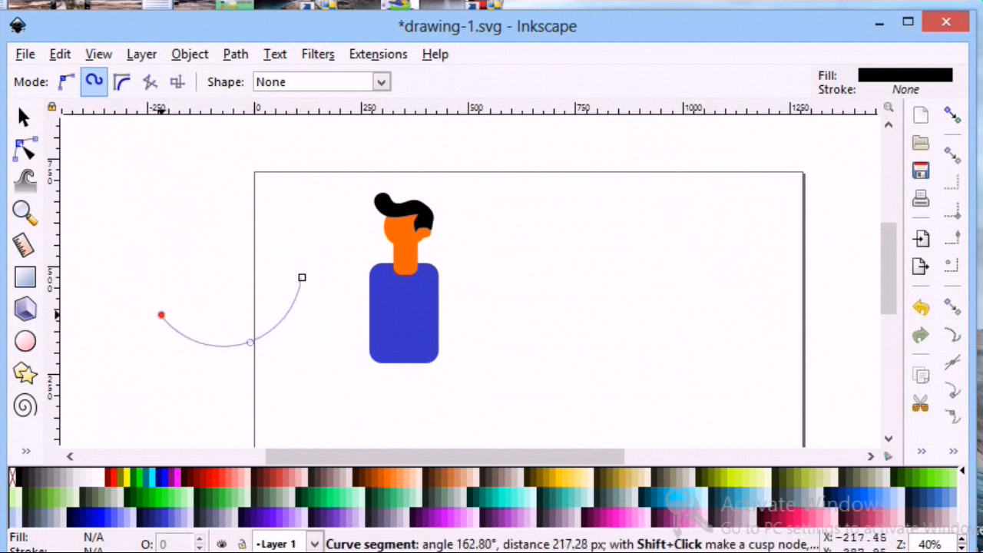
{"action": "left_click", "coordinate": [146, 335]}
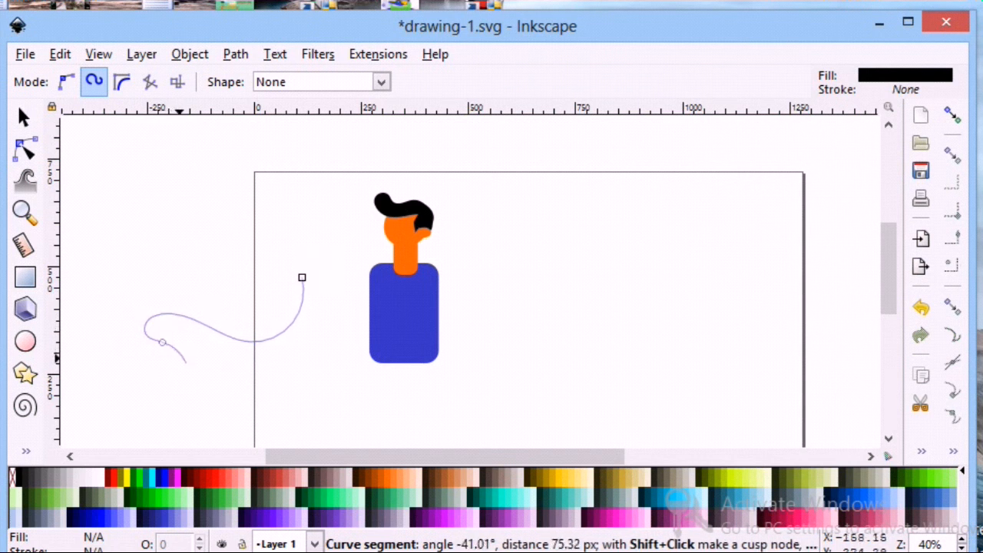
{"action": "left_click", "coordinate": [259, 375]}
{"action": "left_click", "coordinate": [327, 285]}
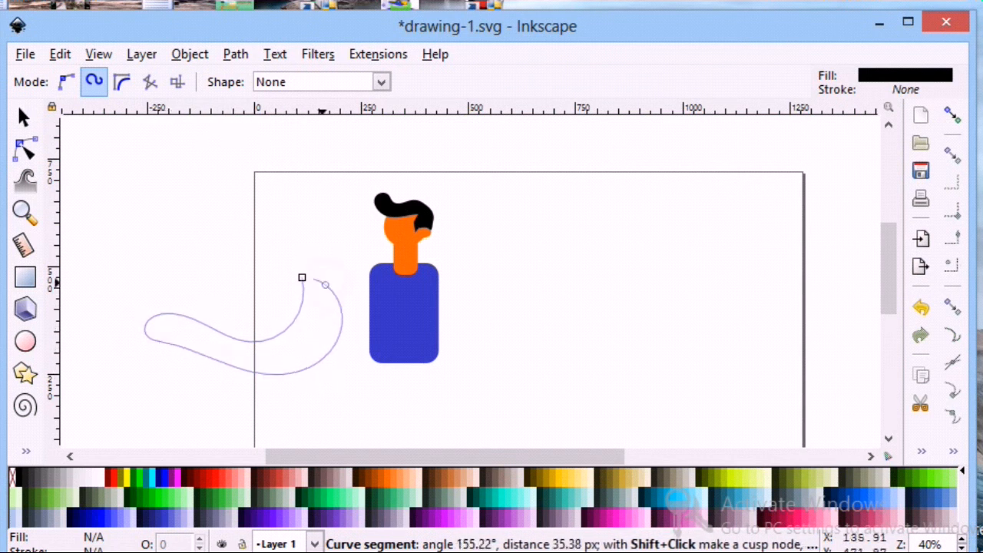
{"action": "key", "text": "Escape"}
Draw a closed six-node Bezier path with straight segments beside the torso, shaped like an arm bent at the elbow
{"action": "left_click", "coordinate": [66, 81]}
{"action": "left_click", "coordinate": [304, 283]}
{"action": "left_click", "coordinate": [261, 344]}
{"action": "left_click", "coordinate": [164, 308]}
{"action": "left_click", "coordinate": [159, 342]}
{"action": "left_click", "coordinate": [273, 370]}
{"action": "left_click", "coordinate": [322, 298]}
{"action": "left_click", "coordinate": [304, 282]}
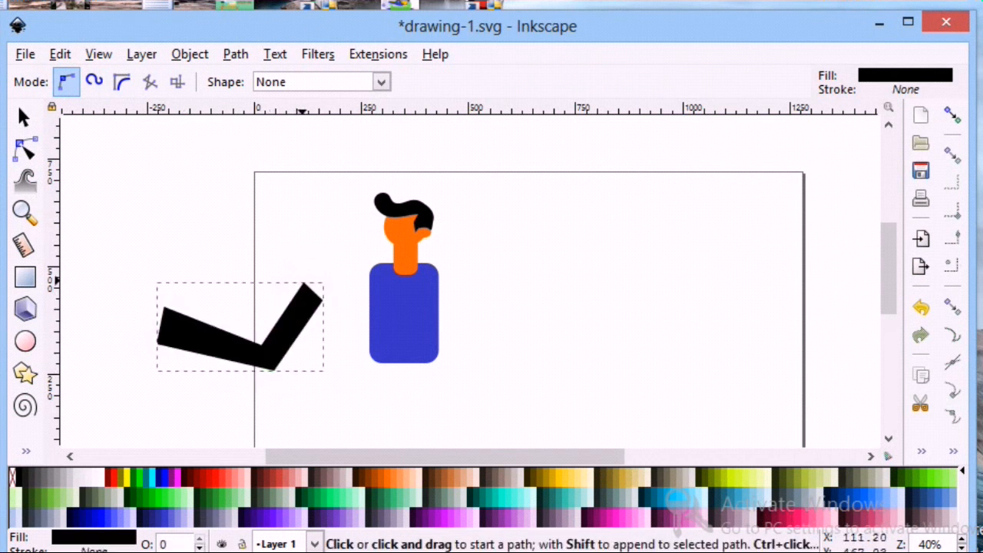
Curve the arm's forearm and outer upper-arm edges and move the upper wrist node to about X -222, Y 405 px
{"action": "key", "text": "n"}
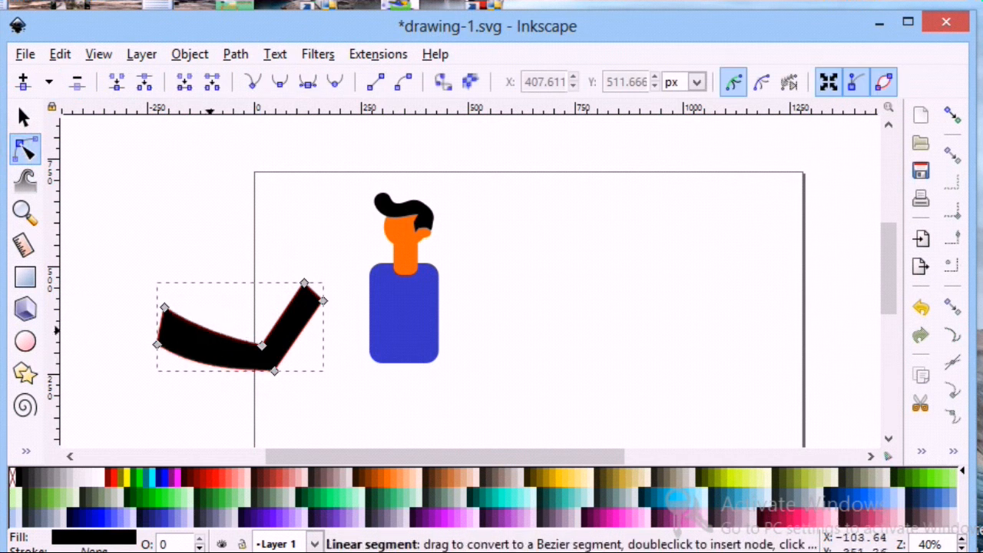
{"action": "left_click", "coordinate": [159, 308]}
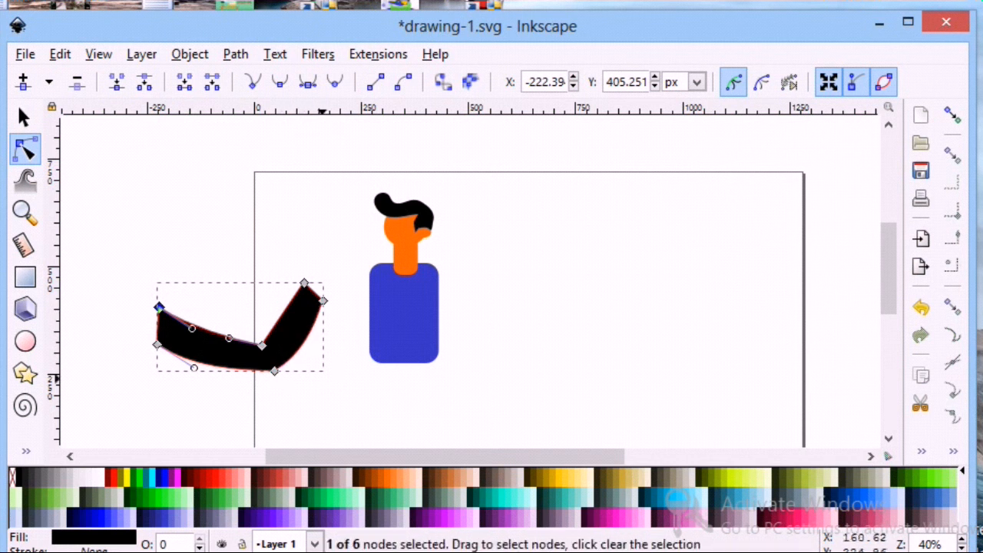
{"action": "left_click", "coordinate": [276, 401]}
Move the black arm so its upper end overlaps the torso's left shoulder, at about X -59, Y 289 px
{"action": "left_click", "coordinate": [23, 116]}
{"action": "left_click_drag", "start_coordinate": [230, 342], "coordinate": [303, 327]}
{"action": "left_click", "coordinate": [303, 327]}
{"action": "left_click", "coordinate": [282, 326]}
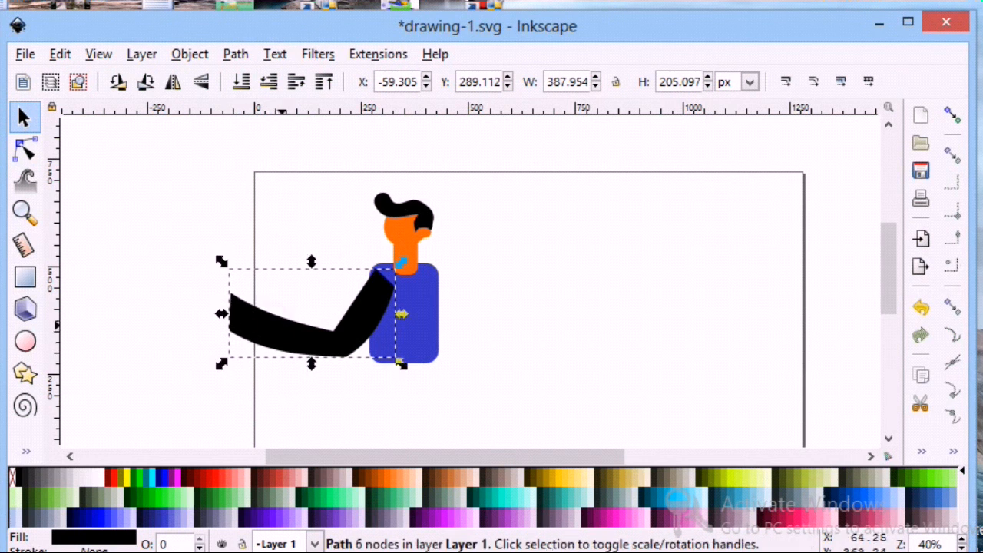
Scale the arm down to about 292 by 131 px and align it with the shoulder at about X 25, Y 346 px
{"action": "left_click_drag", "start_coordinate": [223, 313], "coordinate": [245, 313]}
{"action": "left_click_drag", "start_coordinate": [392, 359], "coordinate": [375, 331]}
{"action": "key", "text": "ctrl+z"}
{"action": "left_click", "coordinate": [335, 344]}
{"action": "left_click_drag", "start_coordinate": [304, 313], "coordinate": [317, 318]}
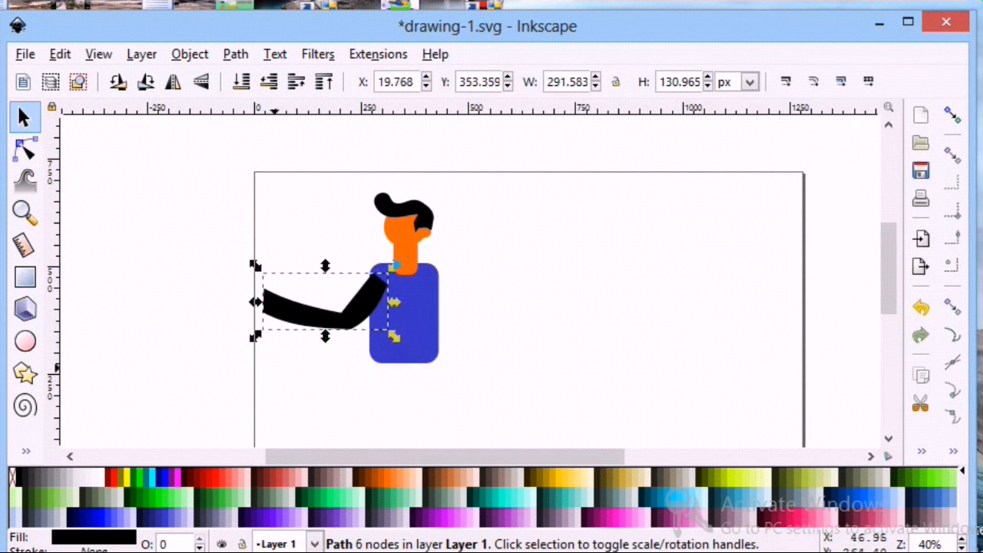
{"action": "left_click_drag", "start_coordinate": [366, 298], "coordinate": [373, 305]}
{"action": "left_click", "coordinate": [337, 382]}
{"action": "left_click", "coordinate": [282, 308]}
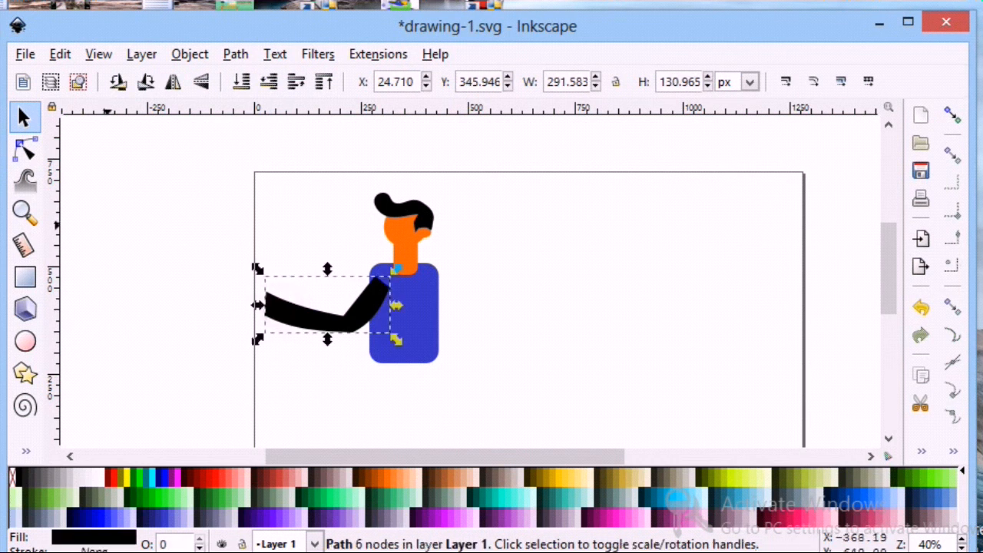
Widen the wrist, with its lower corner at about X 30, Y 400 px, and move the outer elbow node to about X 219, Y 334 px
{"action": "left_click", "coordinate": [25, 149]}
{"action": "mouse_move", "coordinate": [266, 293]}
{"action": "left_mouse_down"}
{"action": "mouse_move", "coordinate": [266, 282]}
{"action": "mouse_move", "coordinate": [266, 307]}
{"action": "left_mouse_up"}
{"action": "left_click", "coordinate": [292, 377]}
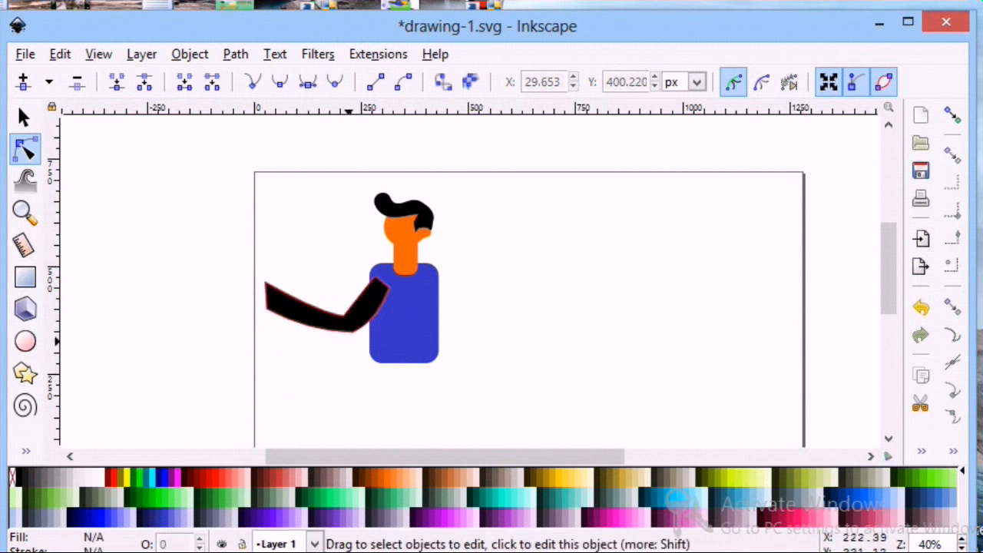
{"action": "left_click", "coordinate": [341, 330]}
{"action": "left_click_drag", "start_coordinate": [342, 331], "coordinate": [343, 336]}
{"action": "left_click", "coordinate": [329, 368]}
Fill the bent left arm with the same blue as the torso
{"action": "left_click", "coordinate": [379, 325]}
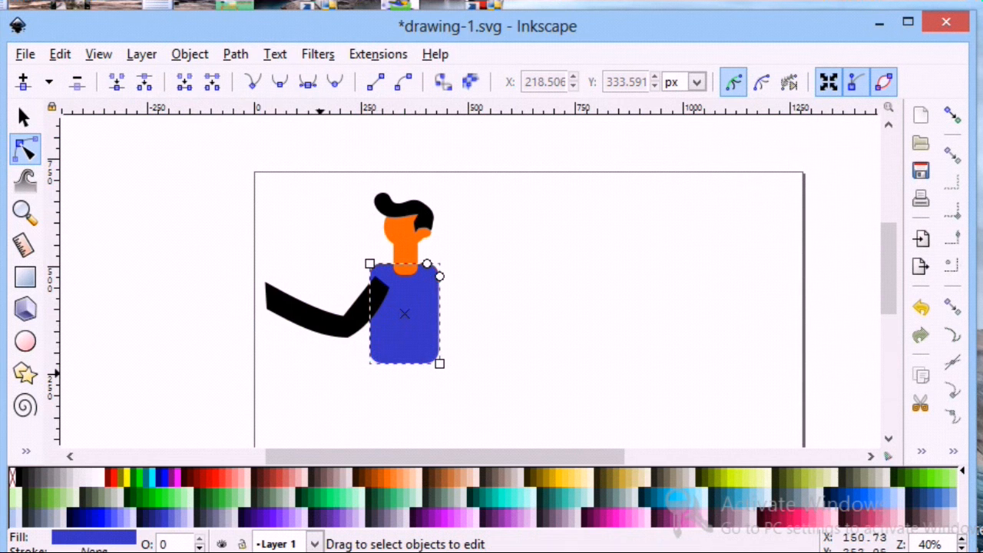
{"action": "left_click", "coordinate": [403, 323]}
{"action": "left_click", "coordinate": [322, 316]}
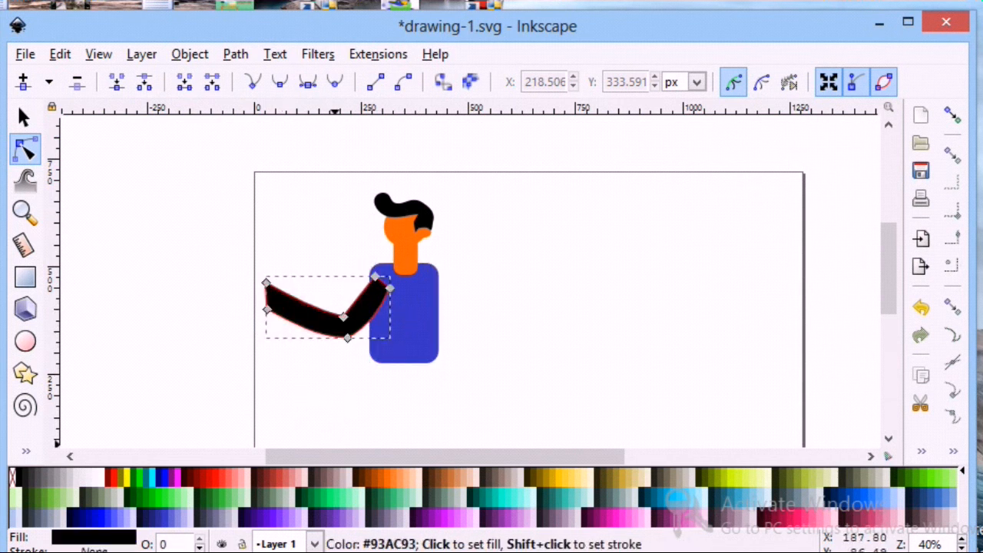
{"action": "left_click", "coordinate": [164, 519]}
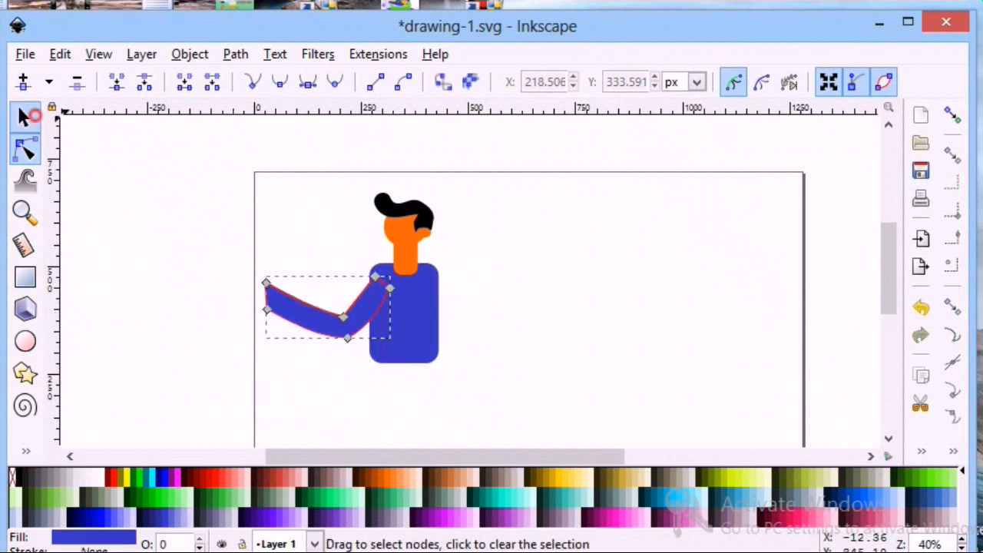
{"action": "key", "text": "s"}
{"action": "left_click", "coordinate": [169, 246]}
{"action": "left_click", "coordinate": [338, 316]}
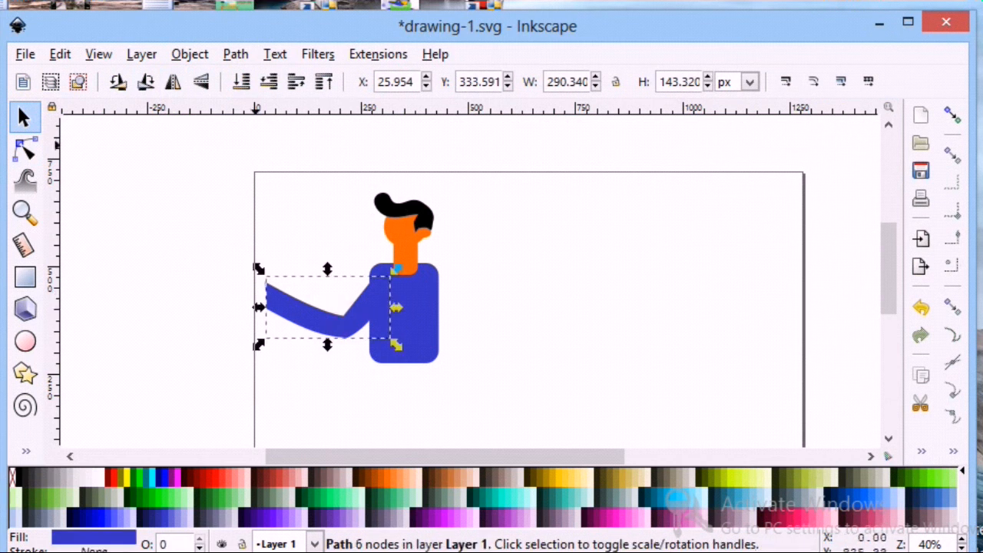
{"action": "left_click", "coordinate": [173, 277]}
Draw a second closed six-node straight-edged arm path, bent at the elbow with the forearm angling back inward, in the empty area beside the page
{"action": "scroll", "coordinate": [161, 235], "scroll_direction": "down", "scroll_amount": 1}
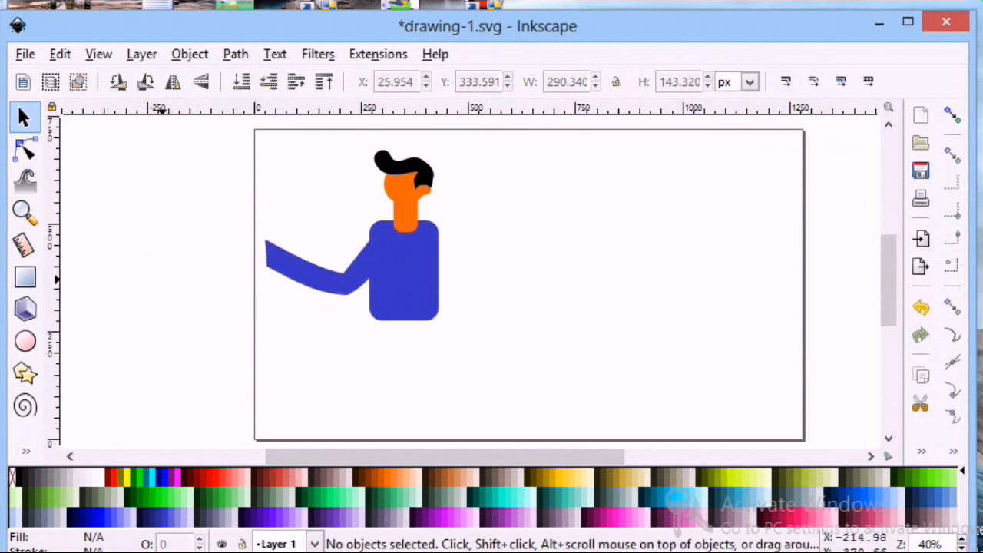
{"action": "left_click", "coordinate": [200, 366]}
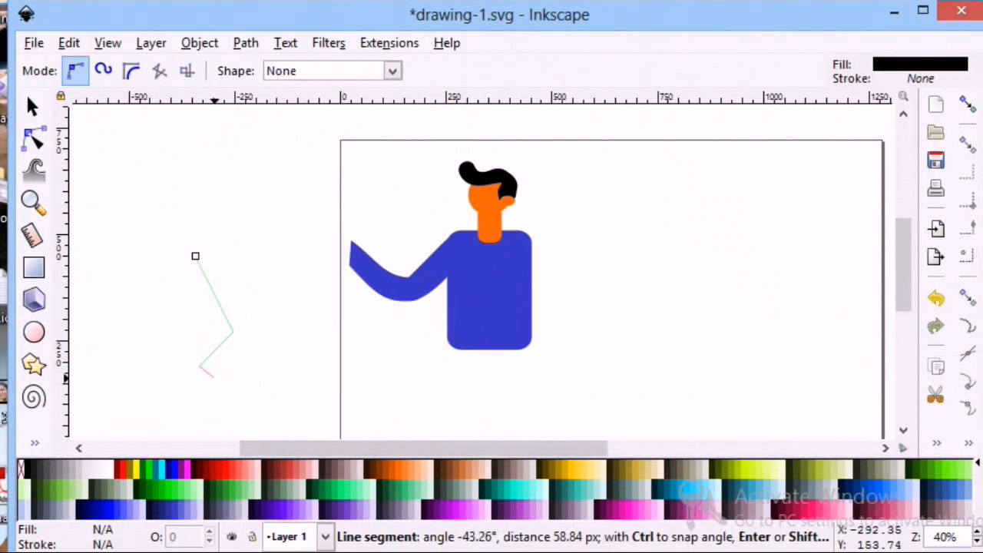
{"action": "left_click", "coordinate": [219, 385]}
{"action": "left_click", "coordinate": [262, 340]}
{"action": "left_click", "coordinate": [216, 251]}
{"action": "left_click", "coordinate": [195, 255]}
Move the second arm onto the torso's right shoulder and size it to about 178 by 315 px
{"action": "left_click", "coordinate": [32, 106]}
{"action": "left_click_drag", "start_coordinate": [235, 355], "coordinate": [572, 336]}
{"action": "left_click", "coordinate": [572, 335]}
{"action": "left_click_drag", "start_coordinate": [511, 235], "coordinate": [504, 242]}
{"action": "left_click_drag", "start_coordinate": [565, 328], "coordinate": [564, 322]}
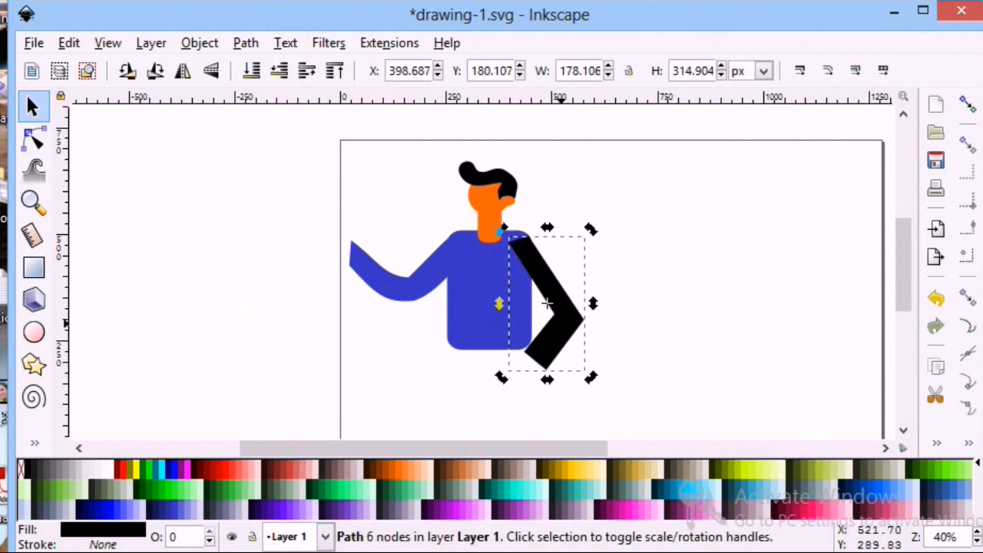
Shift the right arm's inner wrist and inner elbow nodes slightly to narrow the forearm and elbow
{"action": "left_click", "coordinate": [33, 202]}
{"action": "left_click", "coordinate": [555, 288]}
{"action": "left_click", "coordinate": [556, 287]}
{"action": "left_click", "coordinate": [33, 138]}
{"action": "scroll", "coordinate": [551, 293], "scroll_direction": "down", "scroll_amount": 1}
{"action": "left_click_drag", "start_coordinate": [493, 374], "coordinate": [508, 381]}
{"action": "left_click_drag", "start_coordinate": [554, 298], "coordinate": [560, 305]}
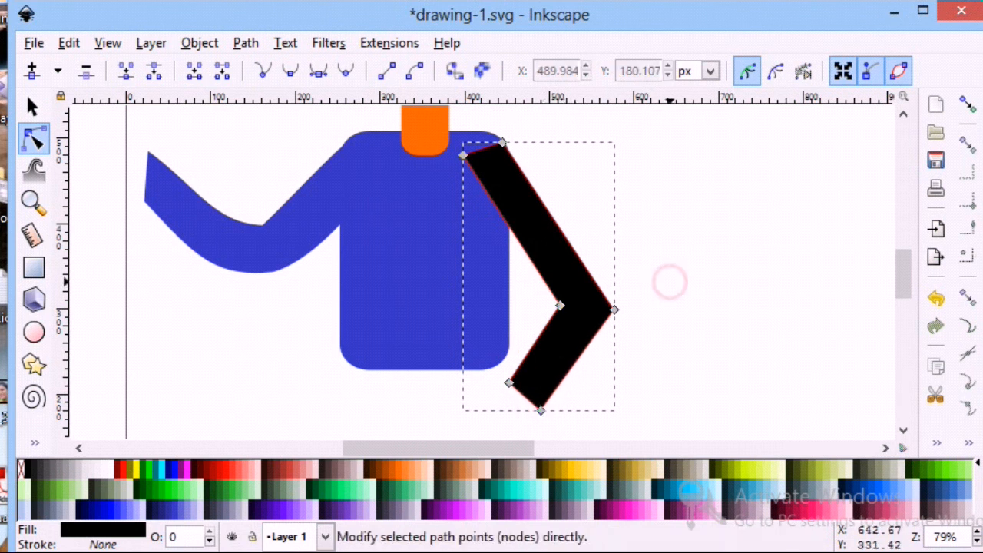
Send the right arm behind the torso and fill it with blue #3737C8
{"action": "scroll", "coordinate": [231, 169], "scroll_direction": "up", "scroll_amount": 1}
{"action": "key", "text": "s"}
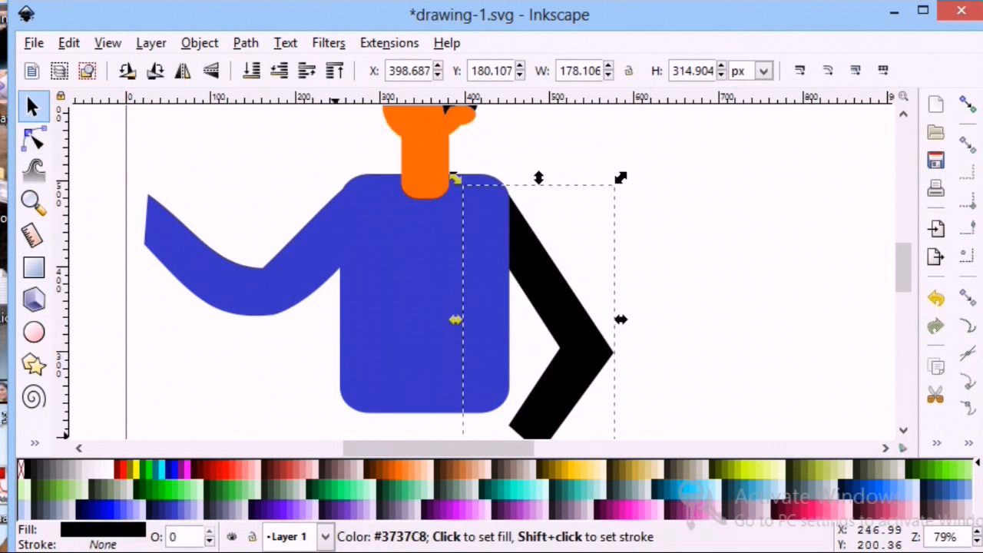
{"action": "left_click", "coordinate": [115, 506]}
{"action": "key", "text": "Escape"}
Draw a tall blue rectangle about 60 by 234 px below and left of the torso as a leg, and select it
{"action": "scroll", "coordinate": [467, 244], "scroll_direction": "down", "scroll_amount": 2}
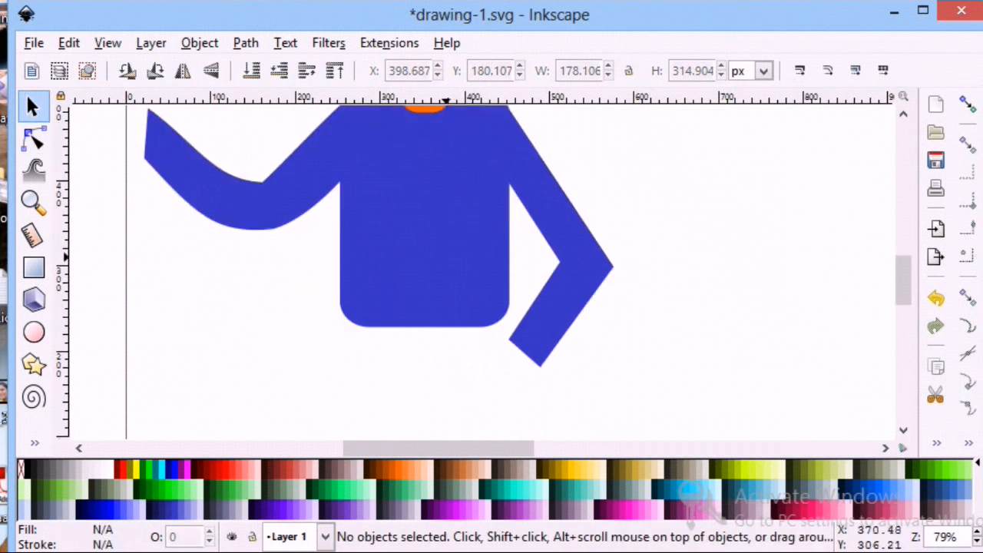
{"action": "scroll", "coordinate": [467, 244], "scroll_direction": "up", "scroll_amount": 3}
{"action": "scroll", "coordinate": [418, 256], "scroll_direction": "down", "scroll_amount": 6}
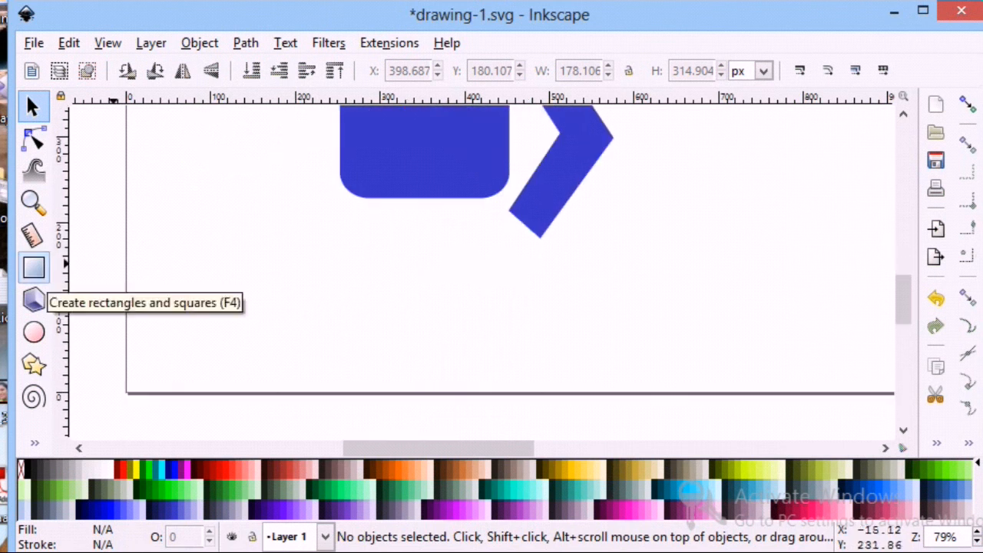
{"action": "scroll", "coordinate": [107, 253], "scroll_direction": "down", "scroll_amount": 2}
{"action": "left_click_drag", "start_coordinate": [293, 153], "coordinate": [241, 352]}
{"action": "left_click", "coordinate": [32, 106]}
{"action": "left_click", "coordinate": [265, 287]}
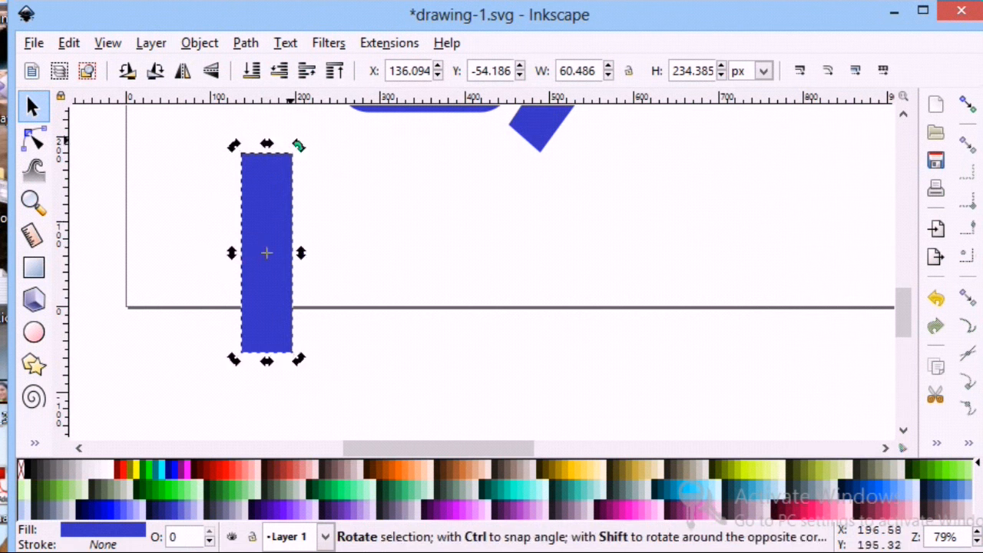
Skew and stretch the rectangle into a slanted leg about 100 by 290 px
{"action": "left_click_drag", "start_coordinate": [267, 143], "coordinate": [357, 225]}
{"action": "left_click_drag", "start_coordinate": [213, 362], "coordinate": [212, 403]}
{"action": "left_click_drag", "start_coordinate": [320, 273], "coordinate": [343, 258]}
Duplicate the slanted leg and flip the copy horizontally to make the second leg
{"action": "right_click", "coordinate": [268, 158]}
{"action": "left_click", "coordinate": [323, 302]}
{"action": "left_click", "coordinate": [183, 71]}
Convert both leg rectangles to editable paths
{"action": "left_click", "coordinate": [33, 138]}
{"action": "left_click", "coordinate": [199, 43]}
{"action": "mouse_move", "coordinate": [245, 43]}
{"action": "left_click", "coordinate": [281, 65]}
{"action": "left_click", "coordinate": [280, 159]}
{"action": "left_click", "coordinate": [245, 43]}
{"action": "left_click", "coordinate": [281, 66]}
{"action": "left_click", "coordinate": [180, 184]}
{"action": "left_click", "coordinate": [33, 106]}
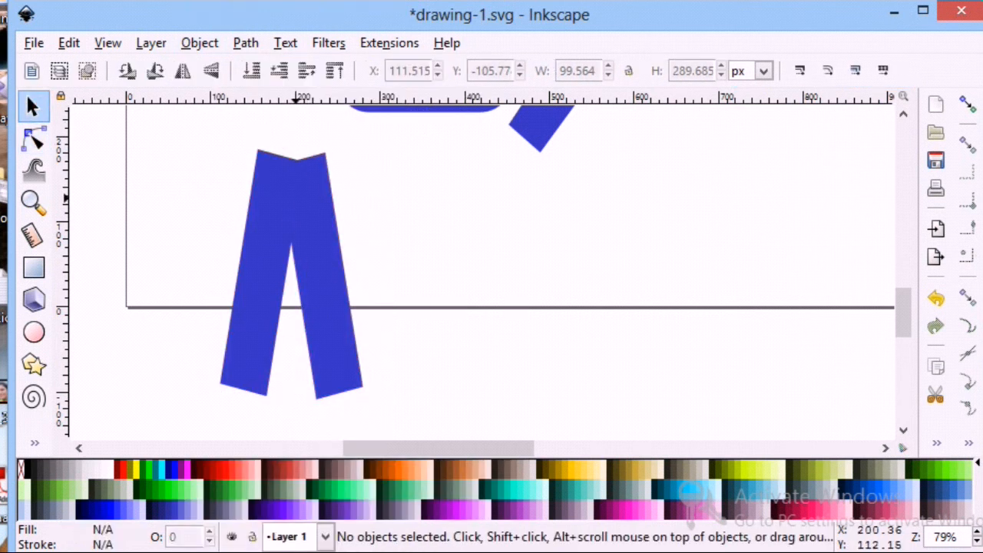
Shift the right leg slightly outward and adjust both legs' upper corner nodes to flatten the waistline
{"action": "left_click_drag", "start_coordinate": [322, 215], "coordinate": [338, 214]}
{"action": "left_click", "coordinate": [192, 174]}
{"action": "left_click", "coordinate": [33, 138]}
{"action": "left_click", "coordinate": [334, 166]}
{"action": "left_click_drag", "start_coordinate": [341, 149], "coordinate": [345, 156]}
{"action": "left_click", "coordinate": [265, 161]}
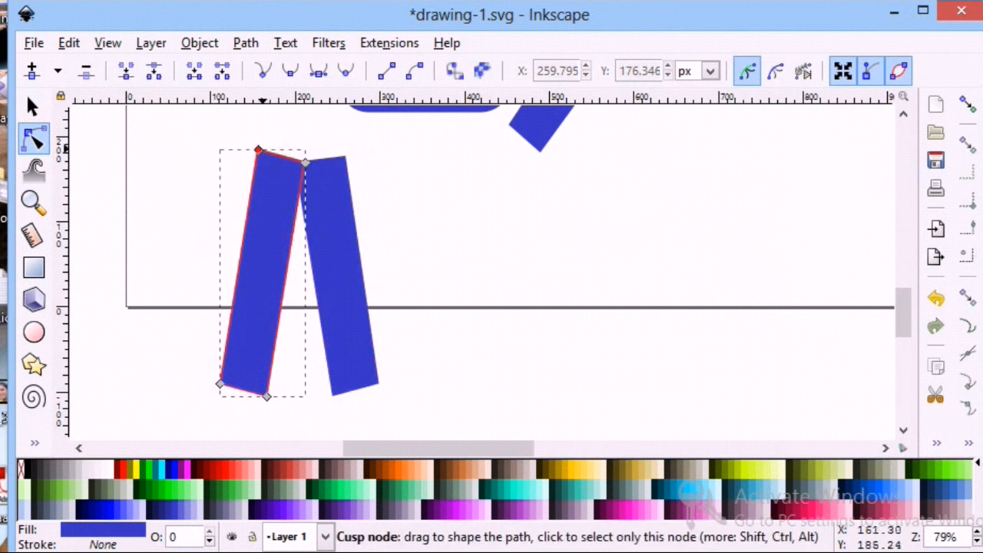
{"action": "left_click_drag", "start_coordinate": [259, 150], "coordinate": [252, 155]}
Widen the right leg by moving its inner edge toward the left leg
{"action": "double_click", "coordinate": [349, 147]}
{"action": "left_click", "coordinate": [321, 196]}
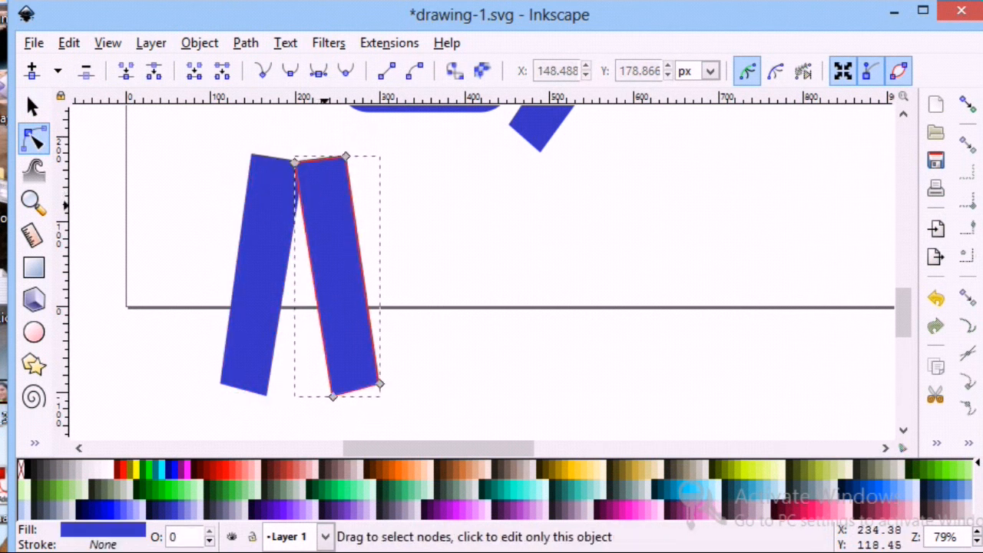
{"action": "left_click", "coordinate": [32, 107]}
{"action": "left_click_drag", "start_coordinate": [287, 277], "coordinate": [268, 277]}
{"action": "left_click", "coordinate": [338, 277]}
Stretch both legs downward, the left one to about 351 px high
{"action": "scroll", "coordinate": [338, 277], "scroll_direction": "down", "scroll_amount": 3}
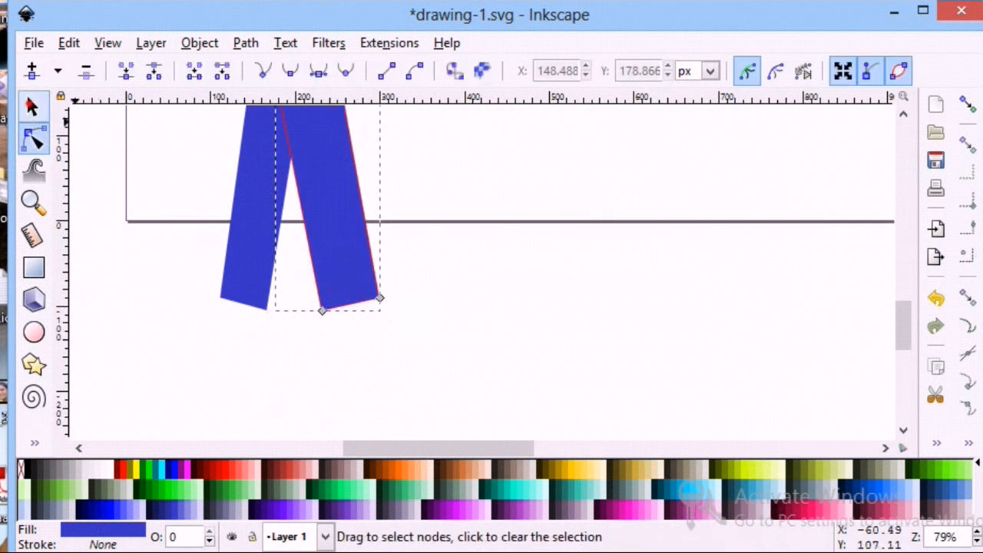
{"action": "left_click", "coordinate": [33, 106]}
{"action": "left_click_drag", "start_coordinate": [327, 317], "coordinate": [325, 370]}
{"action": "left_click", "coordinate": [250, 295]}
{"action": "left_click_drag", "start_coordinate": [263, 316], "coordinate": [246, 370]}
{"action": "left_click", "coordinate": [154, 184]}
{"action": "scroll", "coordinate": [153, 184], "scroll_direction": "up", "scroll_amount": 2}
{"action": "scroll", "coordinate": [153, 184], "scroll_direction": "down", "scroll_amount": 1}
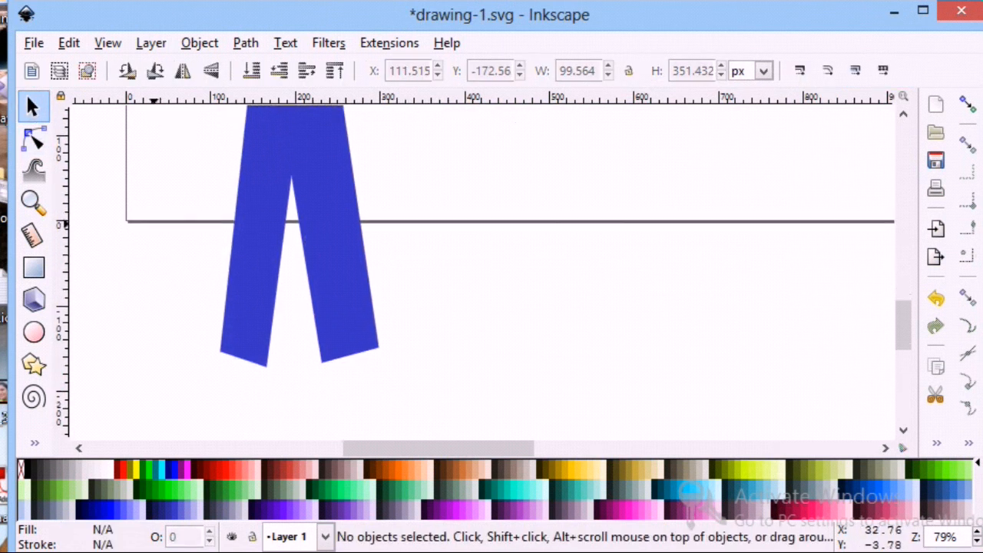
{"action": "scroll", "coordinate": [154, 184], "scroll_direction": "up", "scroll_amount": 1}
Fill both legs black
{"action": "left_click", "coordinate": [255, 253]}
{"action": "left_click", "coordinate": [22, 468]}
{"action": "key", "text": "ctrl+z"}
{"action": "left_click", "coordinate": [30, 468]}
{"action": "left_click", "coordinate": [323, 366]}
{"action": "left_click", "coordinate": [30, 468]}
{"action": "left_click", "coordinate": [464, 301]}
Group the two black legs and scale the group down
{"action": "scroll", "coordinate": [464, 301], "scroll_direction": "down", "scroll_amount": 3}
{"action": "scroll", "coordinate": [411, 188], "scroll_direction": "up", "scroll_amount": 2}
{"action": "left_click", "coordinate": [259, 157]}
{"action": "left_click", "coordinate": [327, 182], "text": "shift"}
{"action": "left_click", "coordinate": [199, 42]}
{"action": "left_click", "coordinate": [220, 215]}
{"action": "left_click_drag", "start_coordinate": [214, 416], "coordinate": [327, 274]}
Move the black legs to the right part of the page, clear of the upper body
{"action": "scroll", "coordinate": [327, 280], "scroll_direction": "up", "scroll_amount": 4}
{"action": "left_click", "coordinate": [33, 202]}
{"action": "key", "text": "minus"}
{"action": "key", "text": "minus"}
{"action": "key", "text": "minus"}
{"action": "left_click", "coordinate": [33, 106]}
{"action": "left_click_drag", "start_coordinate": [323, 176], "coordinate": [570, 340]}
{"action": "double_click", "coordinate": [437, 375]}
{"action": "left_click_drag", "start_coordinate": [440, 357], "coordinate": [675, 324]}
Group the head, torso and both arms, and scale the grouped upper body down toward the upper middle of the page
{"action": "left_click", "coordinate": [432, 381], "text": "shift"}
{"action": "left_click", "coordinate": [199, 42]}
{"action": "left_click", "coordinate": [220, 215]}
{"action": "left_click_drag", "start_coordinate": [235, 186], "coordinate": [559, 371]}
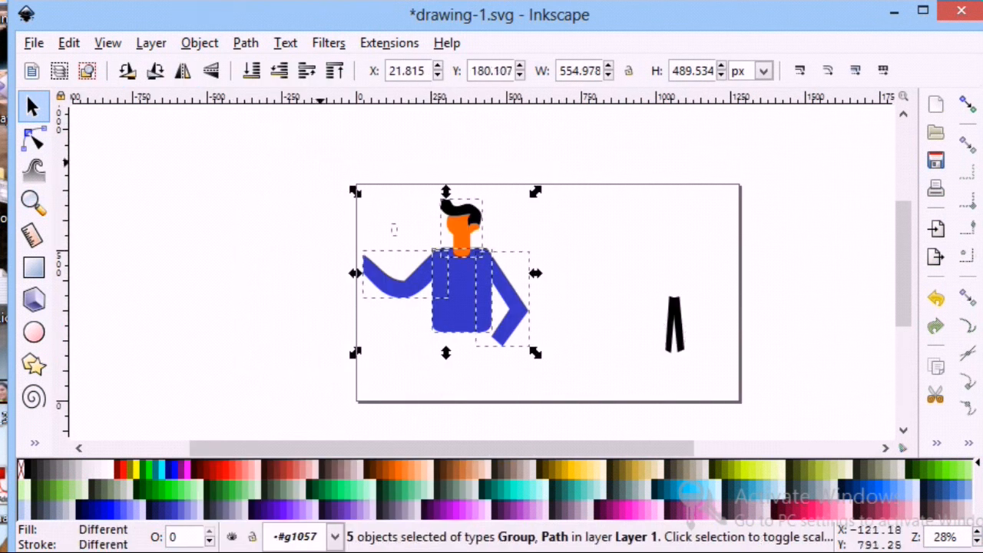
{"action": "left_click", "coordinate": [206, 42]}
{"action": "left_click", "coordinate": [220, 215]}
{"action": "left_click_drag", "start_coordinate": [358, 351], "coordinate": [445, 292]}
Move the grouped black legs under the torso and enlarge them to fit the scaled upper body
{"action": "left_click", "coordinate": [676, 318]}
{"action": "double_click", "coordinate": [674, 334]}
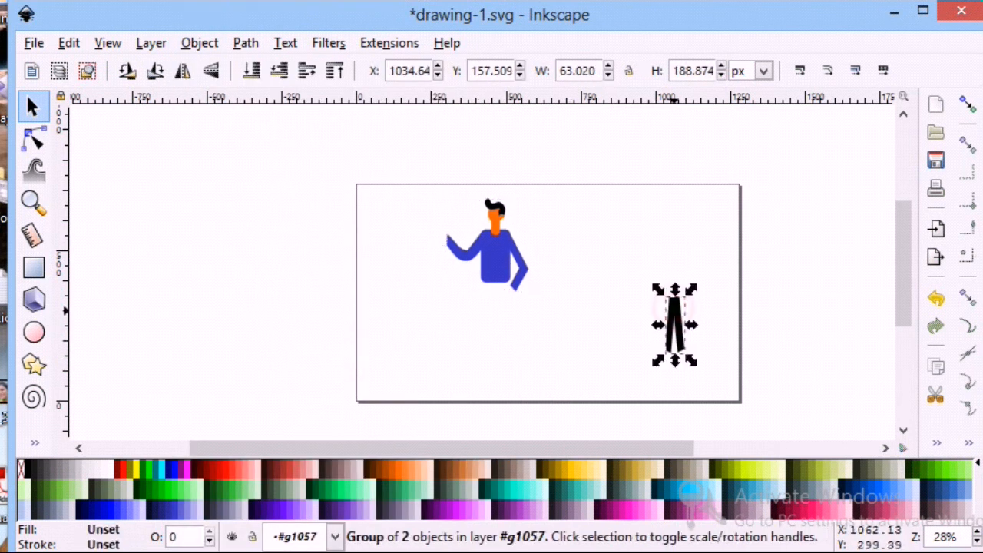
{"action": "left_click", "coordinate": [516, 350]}
{"action": "left_click", "coordinate": [498, 325]}
{"action": "left_click_drag", "start_coordinate": [510, 340], "coordinate": [537, 376]}
{"action": "left_click_drag", "start_coordinate": [496, 310], "coordinate": [485, 310]}
{"action": "left_click", "coordinate": [414, 331]}
Send the black legs behind the torso so the shirt hem overlaps the waist
{"action": "left_click", "coordinate": [37, 202]}
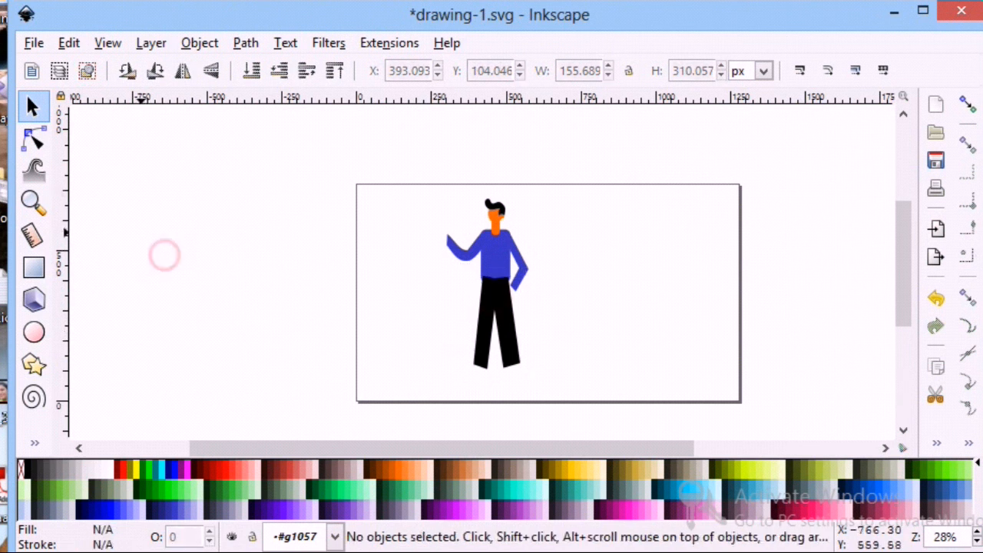
{"action": "left_click", "coordinate": [503, 295]}
{"action": "left_click", "coordinate": [503, 295]}
{"action": "left_click", "coordinate": [502, 295]}
{"action": "left_click", "coordinate": [34, 106]}
{"action": "left_click", "coordinate": [448, 276]}
{"action": "left_click", "coordinate": [615, 315]}
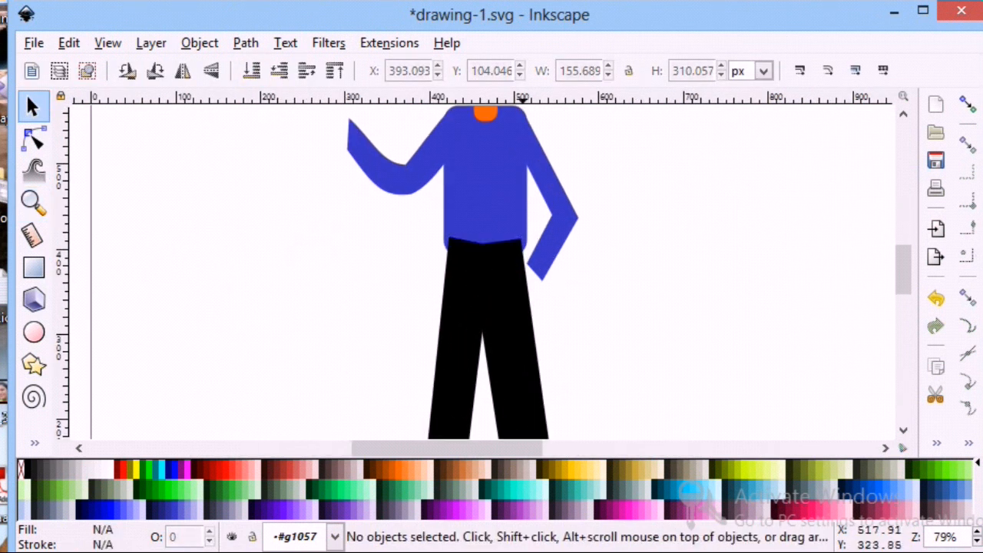
{"action": "left_click", "coordinate": [499, 292]}
{"action": "left_click", "coordinate": [251, 71]}
{"action": "left_click", "coordinate": [288, 296]}
Draw a closed shoe shape about 84 px wide and 32 px high with straight segments and place it below the left leg
{"action": "scroll", "coordinate": [288, 296], "scroll_direction": "down", "scroll_amount": 3}
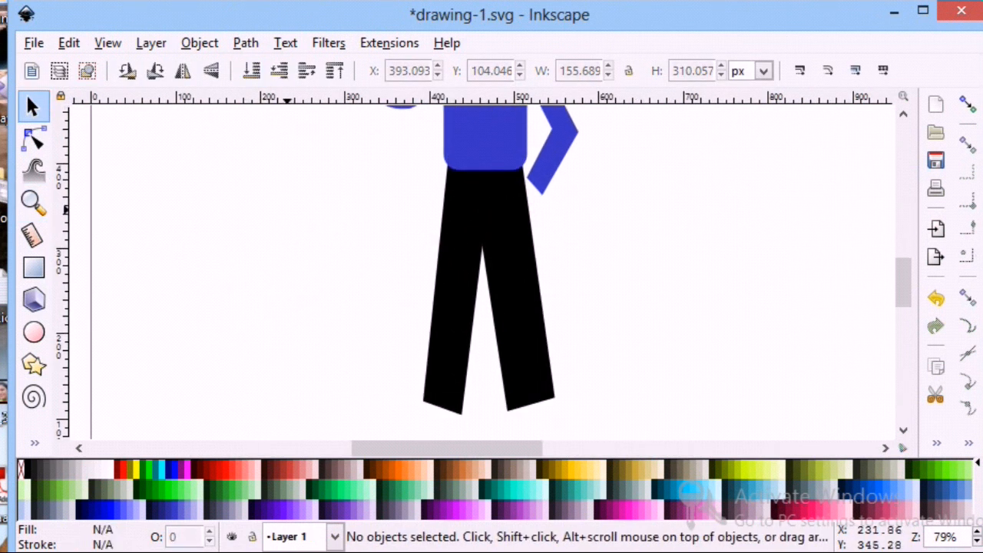
{"action": "scroll", "coordinate": [367, 282], "scroll_direction": "down", "scroll_amount": 1}
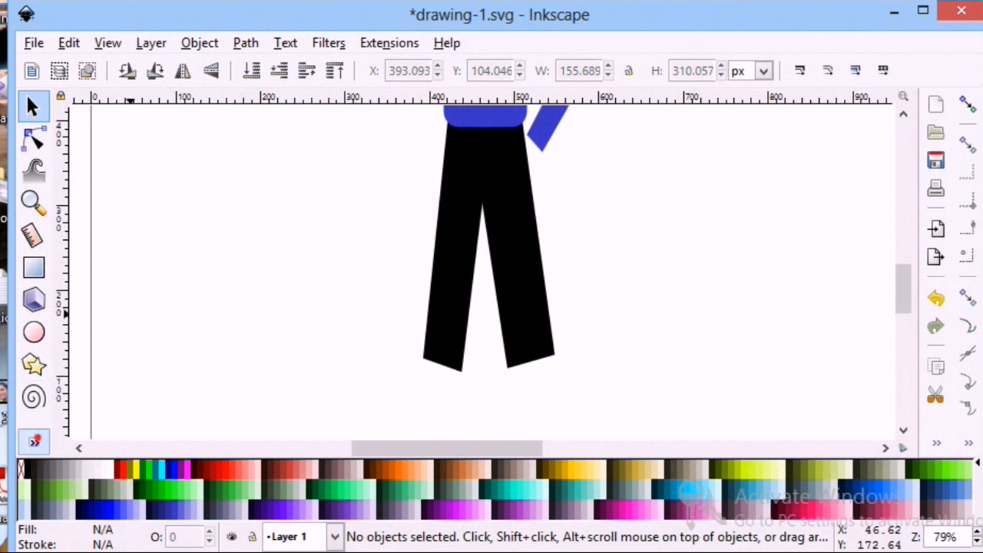
{"action": "left_click", "coordinate": [34, 442]}
{"action": "left_click", "coordinate": [107, 261]}
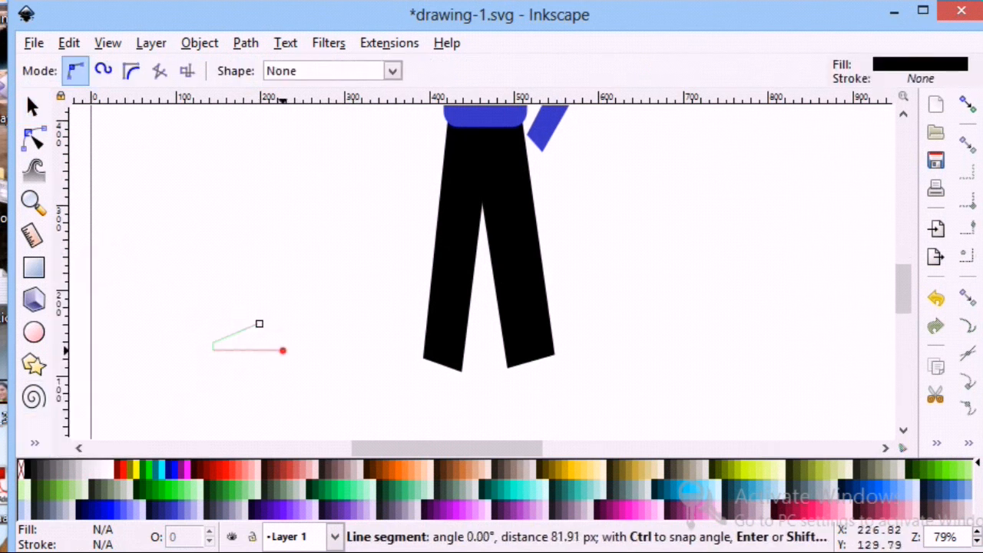
{"action": "left_click", "coordinate": [260, 323]}
{"action": "left_click", "coordinate": [33, 106]}
{"action": "left_click_drag", "start_coordinate": [270, 339], "coordinate": [425, 386]}
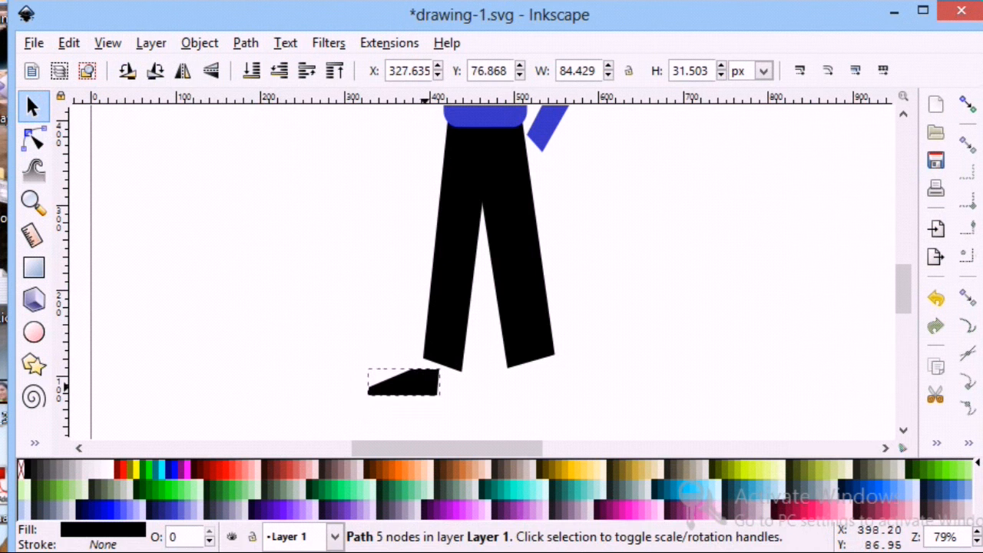
Fill the shoe brown and move it up against the left leg's hem
{"action": "left_click", "coordinate": [381, 468]}
{"action": "left_click", "coordinate": [414, 407]}
{"action": "left_click", "coordinate": [445, 346]}
{"action": "left_click", "coordinate": [33, 138]}
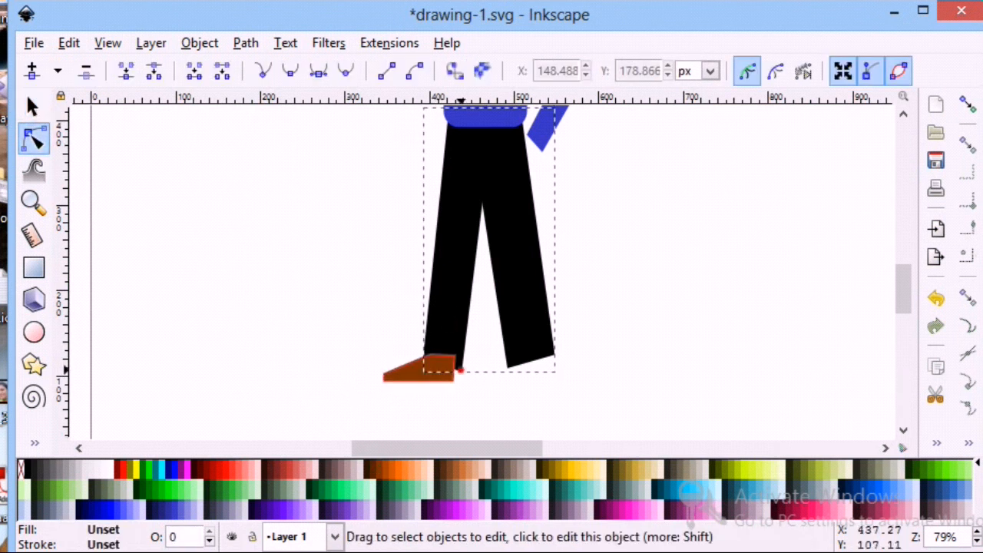
Send the brown shoe behind the legs at the left hem
{"action": "left_click", "coordinate": [32, 106]}
{"action": "left_click", "coordinate": [430, 367]}
{"action": "left_click", "coordinate": [351, 338]}
{"action": "left_click_drag", "start_coordinate": [430, 367], "coordinate": [527, 370]}
{"action": "left_click", "coordinate": [419, 371]}
{"action": "left_click", "coordinate": [251, 71]}
{"action": "left_click", "coordinate": [346, 322]}
Duplicate the brown shoe, tilt it under the right leg and stretch the copy to about 63 px high
{"action": "right_click", "coordinate": [415, 370]}
{"action": "left_click", "coordinate": [468, 101]}
{"action": "left_click_drag", "start_coordinate": [470, 350], "coordinate": [477, 363]}
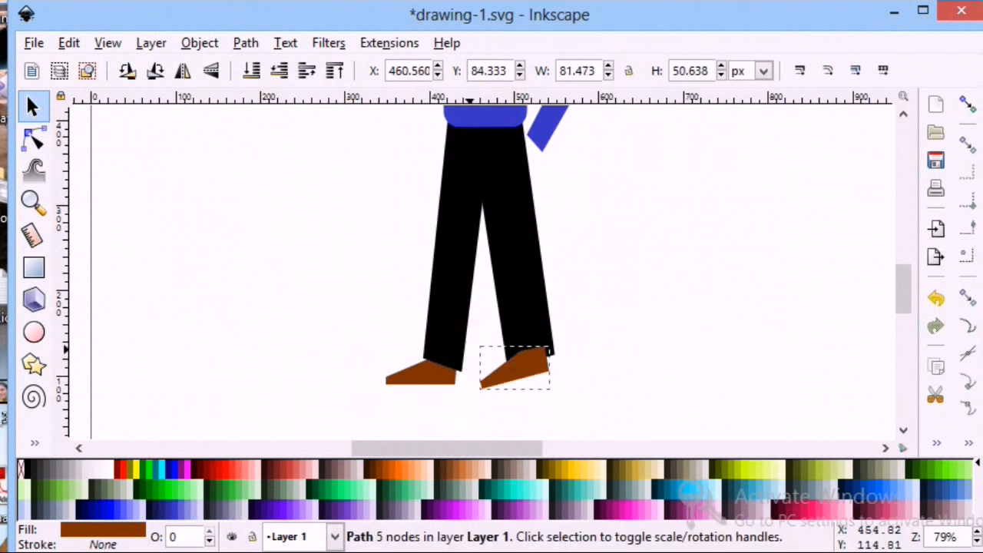
{"action": "left_click", "coordinate": [528, 376]}
{"action": "left_click_drag", "start_coordinate": [519, 402], "coordinate": [519, 412]}
{"action": "left_click", "coordinate": [600, 370]}
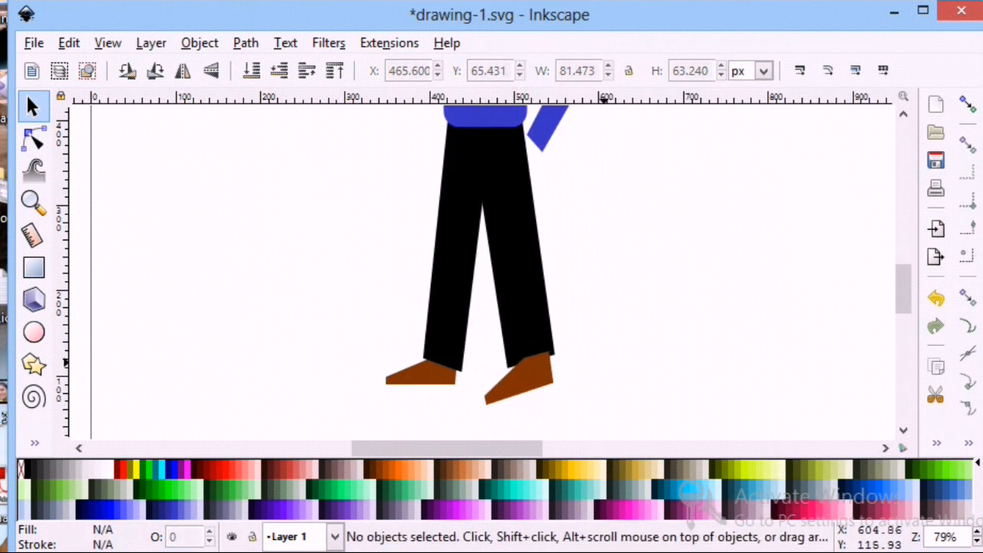
Raise the left leg's hem corner nodes and rotate the left shoe so its toe points up
{"action": "left_click", "coordinate": [440, 375]}
{"action": "double_click", "coordinate": [441, 358]}
{"action": "double_click", "coordinate": [460, 367]}
{"action": "left_click_drag", "start_coordinate": [462, 371], "coordinate": [390, 332]}
{"action": "left_click", "coordinate": [421, 371]}
{"action": "key", "text": "s"}
{"action": "left_click_drag", "start_coordinate": [438, 374], "coordinate": [435, 357]}
Move the right leg's outer hem corner node to level the hem
{"action": "double_click", "coordinate": [541, 315]}
{"action": "double_click", "coordinate": [552, 353]}
{"action": "double_click", "coordinate": [554, 353]}
{"action": "mouse_move", "coordinate": [554, 354]}
{"action": "left_mouse_down"}
{"action": "mouse_move", "coordinate": [554, 368]}
{"action": "mouse_move", "coordinate": [562, 357]}
{"action": "left_mouse_up"}
Rotate the right shoe flatter, fit it under the right leg's hem and send it behind the leg
{"action": "left_click", "coordinate": [524, 378]}
{"action": "key", "text": "s"}
{"action": "left_click", "coordinate": [537, 378]}
{"action": "left_click_drag", "start_coordinate": [519, 387], "coordinate": [520, 387]}
{"action": "left_click", "coordinate": [424, 404]}
{"action": "left_click", "coordinate": [508, 384]}
{"action": "key", "text": "End"}
{"action": "left_click", "coordinate": [293, 141]}
Draw a closed six-node hand shape with straight segments in the empty area beside the raised arm
{"action": "scroll", "coordinate": [293, 141], "scroll_direction": "up", "scroll_amount": 5}
{"action": "scroll", "coordinate": [293, 141], "scroll_direction": "down", "scroll_amount": 5}
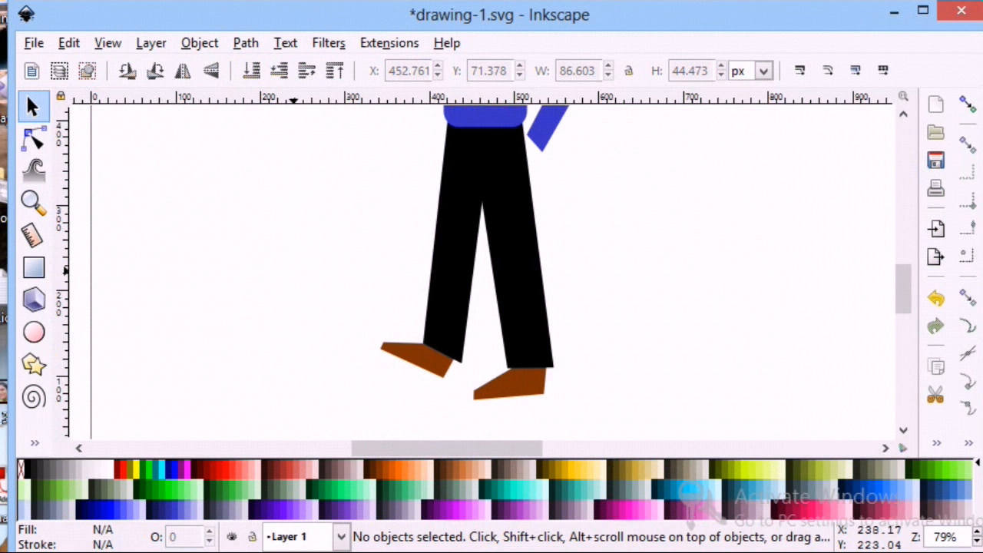
{"action": "scroll", "coordinate": [293, 265], "scroll_direction": "up", "scroll_amount": 5}
{"action": "left_click", "coordinate": [34, 443]}
{"action": "left_click", "coordinate": [125, 254]}
{"action": "left_click", "coordinate": [225, 232]}
{"action": "left_click", "coordinate": [196, 227]}
{"action": "left_click", "coordinate": [169, 209]}
{"action": "left_click", "coordinate": [164, 238]}
{"action": "left_click", "coordinate": [192, 251]}
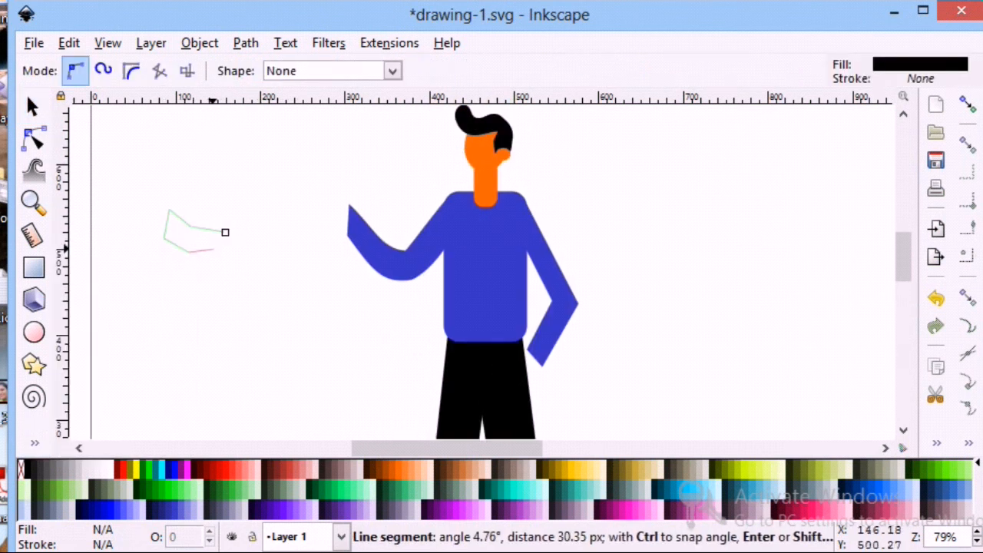
{"action": "left_click", "coordinate": [225, 232]}
Move, scale and rotate the hand shape to fit the end of the raised left arm
{"action": "key", "text": "s"}
{"action": "left_click_drag", "start_coordinate": [198, 232], "coordinate": [307, 180]}
{"action": "left_click_drag", "start_coordinate": [317, 202], "coordinate": [309, 173]}
{"action": "left_click", "coordinate": [400, 283]}
{"action": "left_click", "coordinate": [338, 219]}
{"action": "left_click", "coordinate": [338, 219]}
{"action": "left_click_drag", "start_coordinate": [322, 202], "coordinate": [326, 205]}
{"action": "left_click", "coordinate": [274, 248]}
Send the hand behind the raised sleeve and fill it orange
{"action": "left_click", "coordinate": [342, 215]}
{"action": "key", "text": "End"}
{"action": "left_click", "coordinate": [243, 282]}
{"action": "left_click", "coordinate": [338, 221]}
{"action": "left_click", "coordinate": [396, 469]}
{"action": "left_click", "coordinate": [361, 323]}
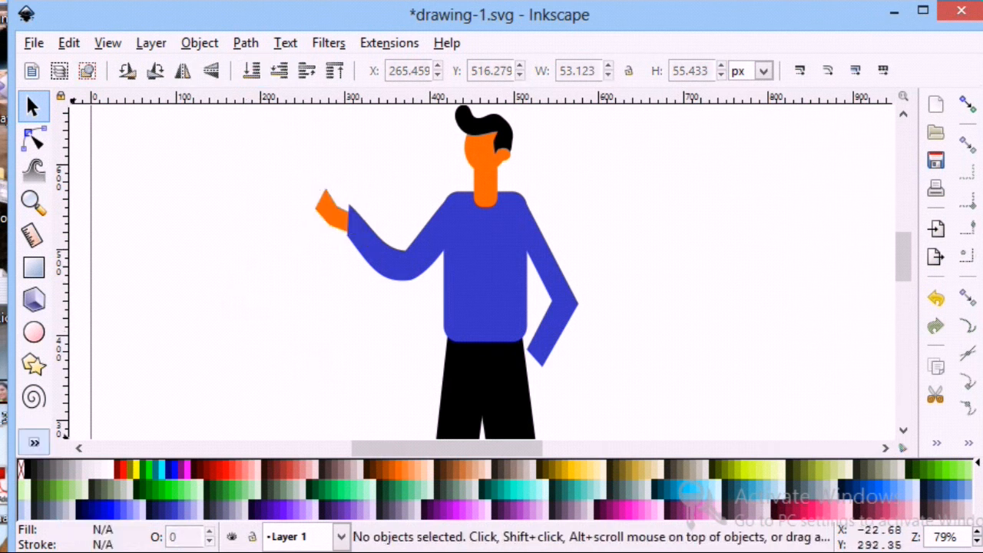
Draw a second closed hand shape about 58 px wide and 90 px high, filled orange, beside the character
{"action": "left_click", "coordinate": [34, 442]}
{"action": "left_click", "coordinate": [103, 257]}
{"action": "left_click", "coordinate": [219, 268]}
{"action": "left_click", "coordinate": [195, 302]}
{"action": "left_click", "coordinate": [195, 338]}
{"action": "left_click_drag", "start_coordinate": [226, 343], "coordinate": [229, 339]}
{"action": "left_click", "coordinate": [227, 312]}
{"action": "left_click", "coordinate": [243, 285]}
{"action": "left_click", "coordinate": [220, 268]}
{"action": "key", "text": "s"}
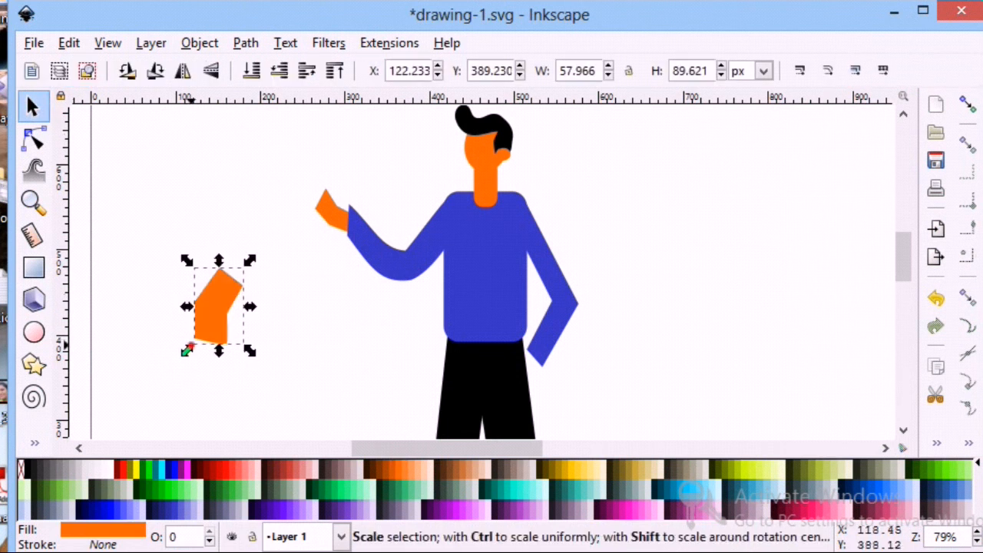
Scale the second hand down to about 26 by 42 px at the right sleeve's end and send it to the back
{"action": "left_click_drag", "start_coordinate": [537, 365], "coordinate": [539, 364]}
{"action": "left_click", "coordinate": [345, 152]}
{"action": "left_click", "coordinate": [534, 364]}
{"action": "left_click", "coordinate": [251, 70]}
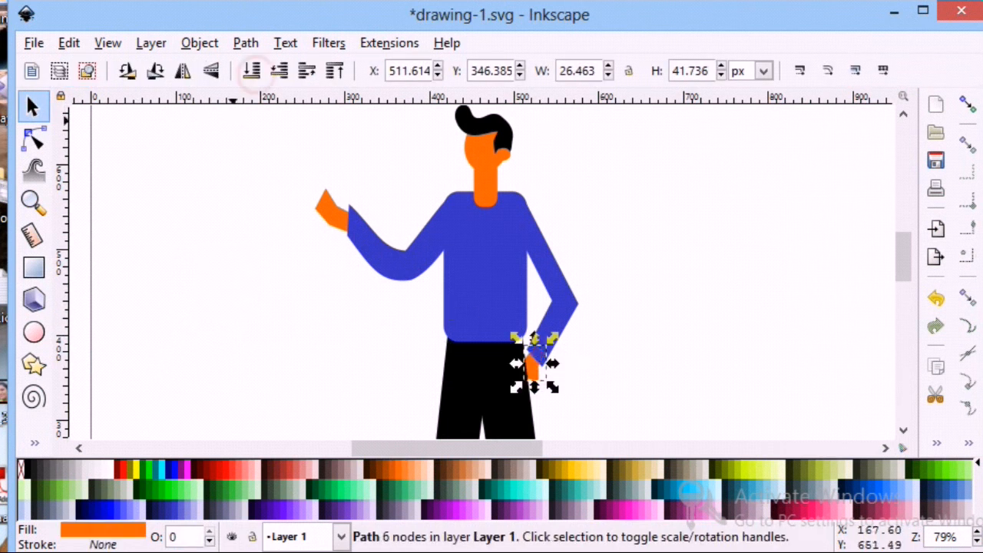
{"action": "left_click", "coordinate": [213, 299]}
Shrink the hand on the raised arm to about 46 px wide and 48 px high
{"action": "scroll", "coordinate": [214, 299], "scroll_direction": "down", "scroll_amount": 1}
{"action": "scroll", "coordinate": [214, 299], "scroll_direction": "up", "scroll_amount": 2}
{"action": "left_click", "coordinate": [330, 258]}
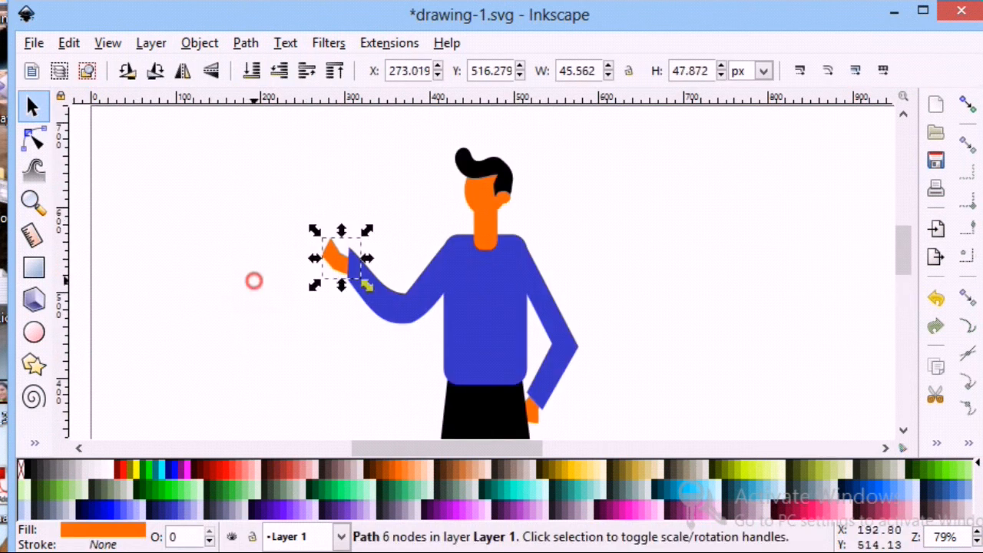
{"action": "left_click", "coordinate": [253, 281]}
Draw a wavy Spiro path about 282 px wide and 866 px high, from the page's upper middle past its lower edge
{"action": "scroll", "coordinate": [253, 281], "scroll_direction": "down", "scroll_amount": 4}
{"action": "left_click", "coordinate": [33, 202]}
{"action": "left_click", "coordinate": [63, 71]}
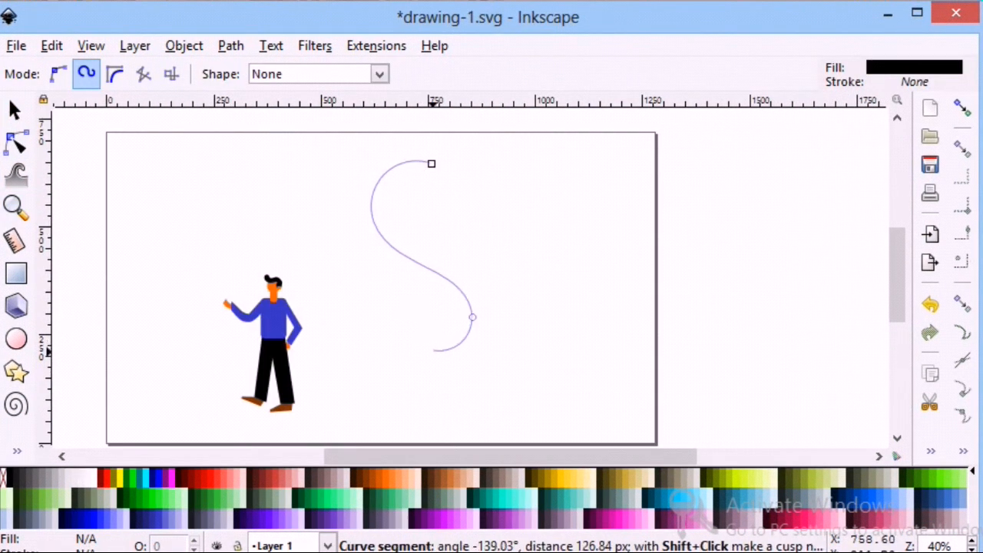
{"action": "scroll", "coordinate": [381, 388], "scroll_direction": "down", "scroll_amount": 1}
{"action": "left_click", "coordinate": [358, 386]}
{"action": "scroll", "coordinate": [358, 386], "scroll_direction": "down", "scroll_amount": 1}
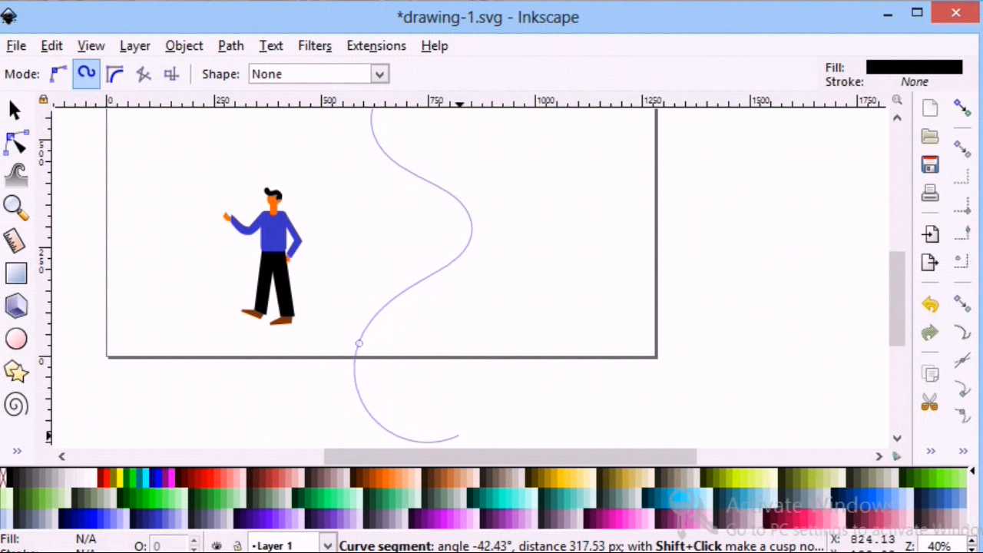
{"action": "double_click", "coordinate": [474, 434]}
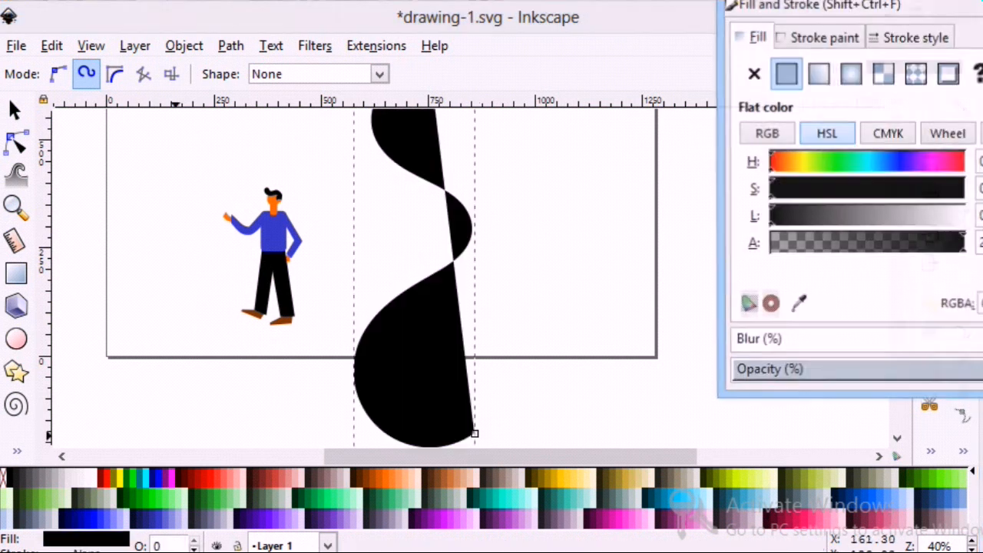
Remove the wavy path's fill and give it a thin black stroke
{"action": "left_click", "coordinate": [753, 72]}
{"action": "left_click", "coordinate": [827, 40]}
{"action": "left_click", "coordinate": [480, 110]}
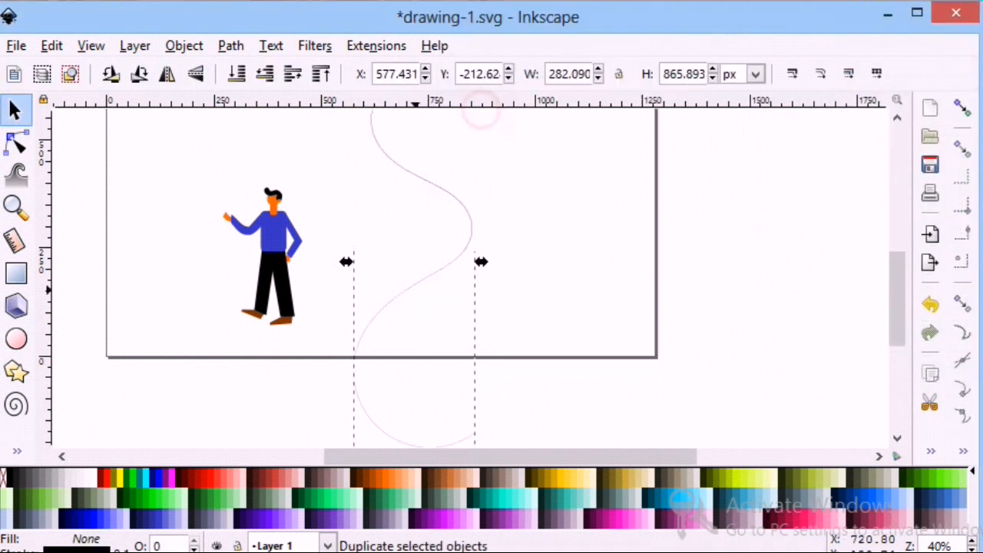
Duplicate the wavy path, flip the copy horizontally and move it to the right of the original
{"action": "left_click", "coordinate": [167, 74]}
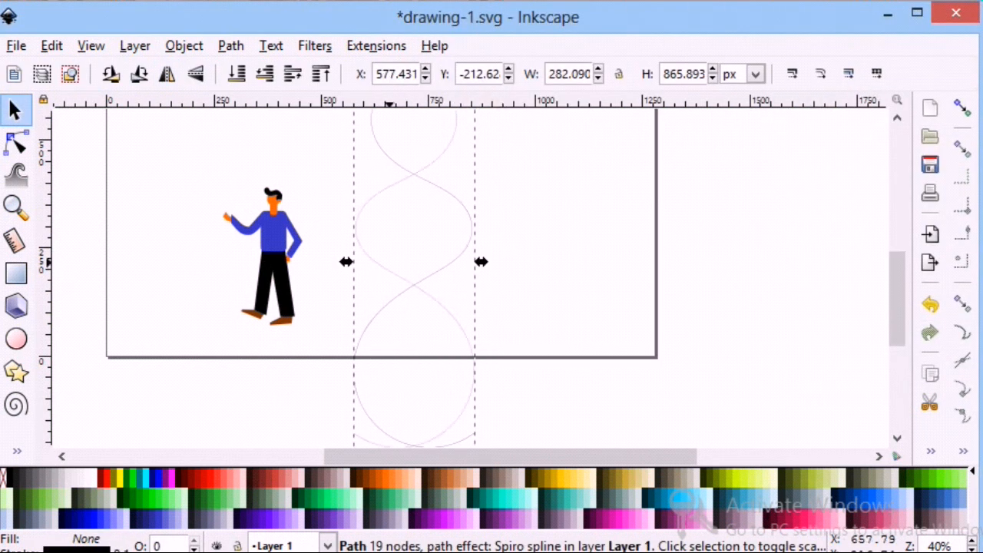
{"action": "left_click_drag", "start_coordinate": [423, 279], "coordinate": [586, 284]}
{"action": "scroll", "coordinate": [586, 269], "scroll_direction": "down", "scroll_amount": 2}
{"action": "scroll", "coordinate": [586, 269], "scroll_direction": "up", "scroll_amount": 4}
Raise the upper end nodes of both wavy curves closer to the page's upper edge
{"action": "double_click", "coordinate": [587, 267]}
{"action": "left_click_drag", "start_coordinate": [554, 166], "coordinate": [555, 150]}
{"action": "left_click", "coordinate": [472, 316]}
{"action": "left_click_drag", "start_coordinate": [435, 162], "coordinate": [434, 147]}
{"action": "left_click", "coordinate": [607, 336]}
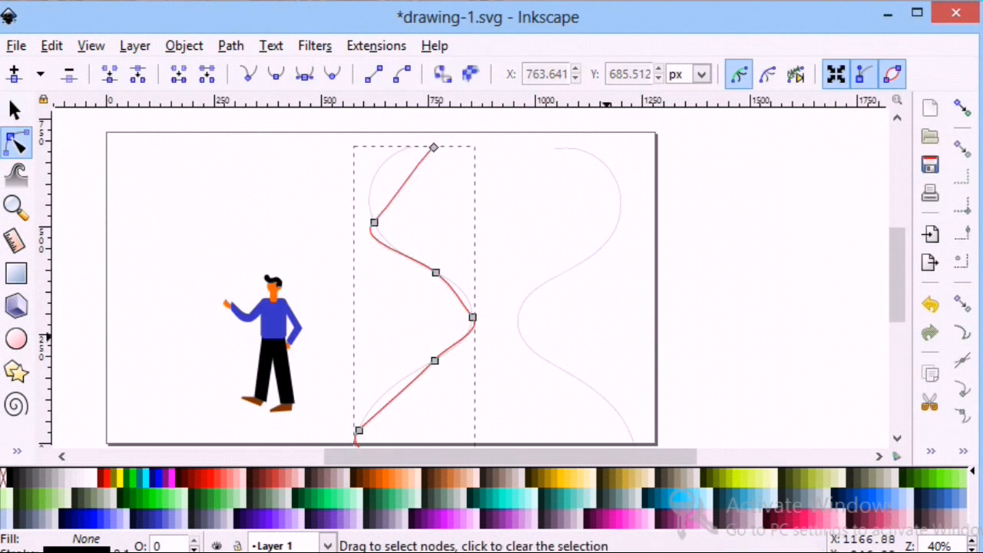
Reposition the lower nodes of both wavy curves so that their bottom ends curl inward
{"action": "scroll", "coordinate": [606, 336], "scroll_direction": "down", "scroll_amount": 3}
{"action": "key", "text": "s"}
{"action": "left_click_drag", "start_coordinate": [471, 187], "coordinate": [464, 187]}
{"action": "left_click", "coordinate": [435, 217]}
{"action": "scroll", "coordinate": [419, 227], "scroll_direction": "up", "scroll_amount": 4}
{"action": "scroll", "coordinate": [400, 238], "scroll_direction": "down", "scroll_amount": 4}
{"action": "double_click", "coordinate": [398, 247]}
{"action": "scroll", "coordinate": [352, 260], "scroll_direction": "down", "scroll_amount": 1}
{"action": "left_click_drag", "start_coordinate": [467, 347], "coordinate": [473, 357]}
{"action": "left_click", "coordinate": [517, 353]}
{"action": "left_click_drag", "start_coordinate": [517, 352], "coordinate": [515, 359]}
Raise the upper end nodes of both wavy curves slightly past the page's upper edge
{"action": "scroll", "coordinate": [515, 323], "scroll_direction": "up", "scroll_amount": 6}
{"action": "left_click", "coordinate": [412, 148]}
{"action": "left_click_drag", "start_coordinate": [434, 148], "coordinate": [439, 129]}
{"action": "left_click", "coordinate": [555, 149]}
{"action": "left_click_drag", "start_coordinate": [555, 149], "coordinate": [560, 127]}
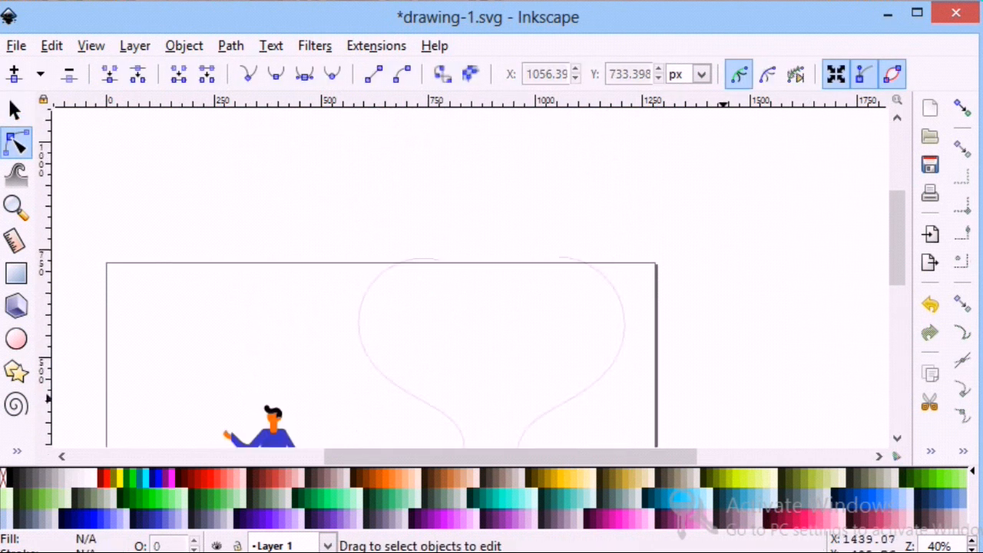
Group the two wavy curves
{"action": "scroll", "coordinate": [217, 253], "scroll_direction": "down", "scroll_amount": 1}
{"action": "left_click", "coordinate": [15, 110]}
{"action": "left_click", "coordinate": [384, 232]}
{"action": "left_click", "coordinate": [601, 229], "text": "shift"}
{"action": "left_click", "coordinate": [184, 45]}
{"action": "left_click", "coordinate": [228, 225]}
Scale the grouped curves to about 453 px wide and 677 px high and fit them within the page beside the character
{"action": "left_click_drag", "start_coordinate": [644, 208], "coordinate": [557, 303]}
{"action": "scroll", "coordinate": [372, 285], "scroll_direction": "down", "scroll_amount": 2}
{"action": "scroll", "coordinate": [372, 285], "scroll_direction": "down", "scroll_amount": 3}
{"action": "left_click_drag", "start_coordinate": [346, 422], "coordinate": [393, 311]}
{"action": "scroll", "coordinate": [393, 311], "scroll_direction": "up", "scroll_amount": 3}
{"action": "left_click_drag", "start_coordinate": [476, 218], "coordinate": [476, 153]}
{"action": "scroll", "coordinate": [476, 154], "scroll_direction": "down", "scroll_amount": 2}
{"action": "left_click_drag", "start_coordinate": [392, 209], "coordinate": [363, 209]}
{"action": "scroll", "coordinate": [363, 209], "scroll_direction": "up", "scroll_amount": 2}
{"action": "left_click_drag", "start_coordinate": [354, 439], "coordinate": [348, 441]}
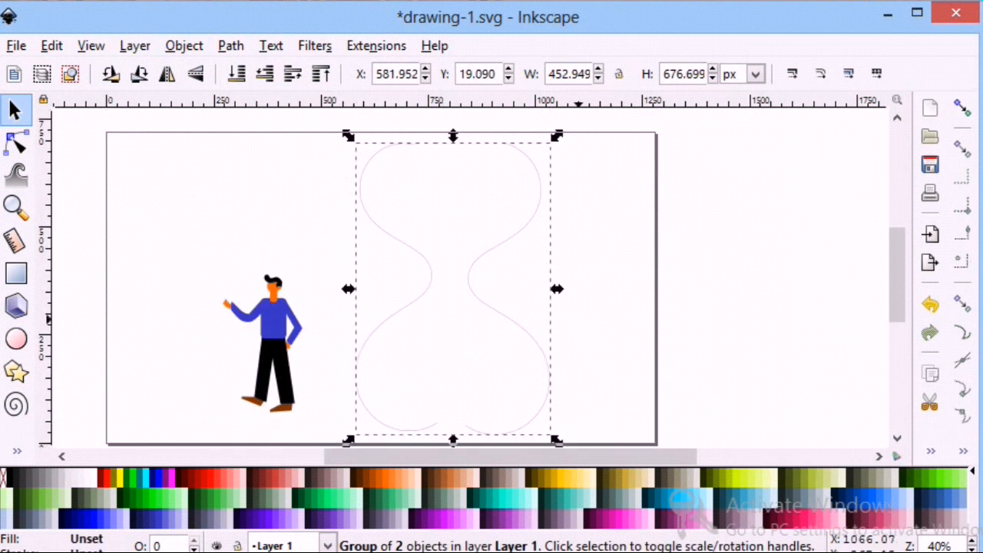
Ungroup the wavy curves and set their stroke width to 4 px
{"action": "left_click", "coordinate": [184, 46]}
{"action": "left_click", "coordinate": [228, 246]}
{"action": "left_click", "coordinate": [618, 281]}
{"action": "left_click", "coordinate": [407, 307]}
{"action": "left_click", "coordinate": [117, 548]}
{"action": "type", "text": "4"}
{"action": "key", "text": "Return"}
{"action": "left_click", "coordinate": [538, 211]}
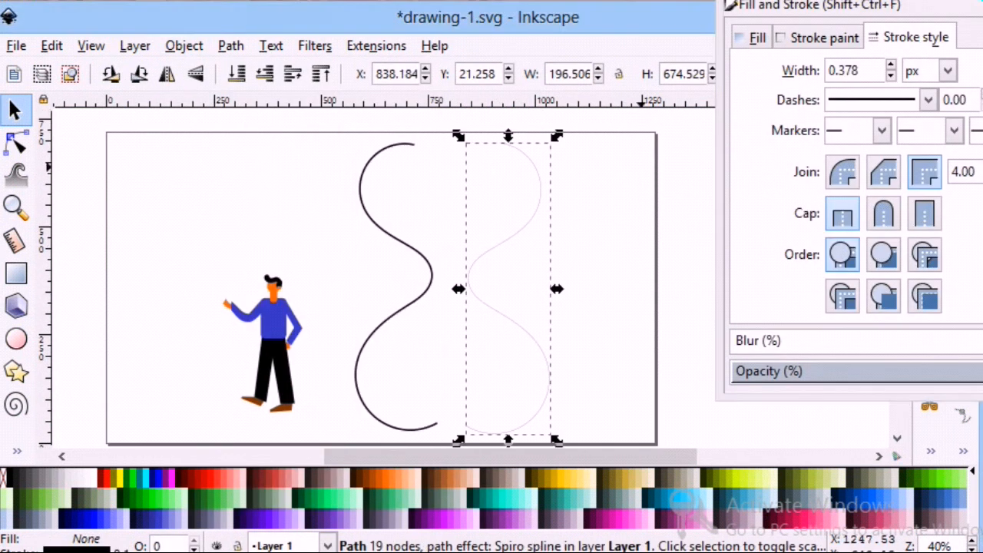
Draw a rectangle about 514 px wide and 38 px high across the curves' upper ends and fully round its corners
{"action": "key", "text": "r"}
{"action": "scroll", "coordinate": [343, 222], "scroll_direction": "up", "scroll_amount": 3}
{"action": "left_click_drag", "start_coordinate": [342, 222], "coordinate": [564, 239]}
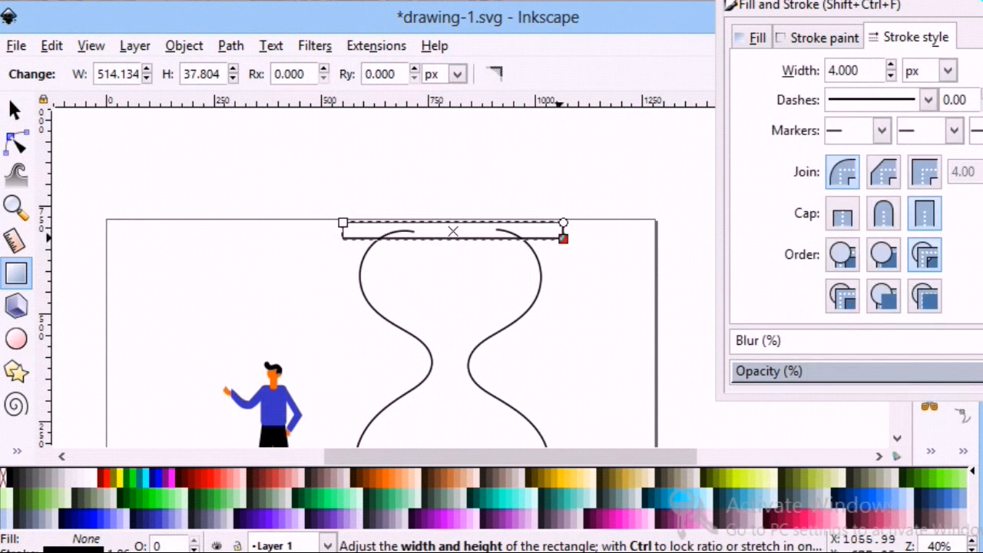
{"action": "key", "text": "n"}
{"action": "left_click", "coordinate": [587, 316]}
Shift the two wavy curves slightly outward, away from each other, to match the rounded bar's width
{"action": "key", "text": "s"}
{"action": "left_click_drag", "start_coordinate": [357, 269], "coordinate": [346, 270]}
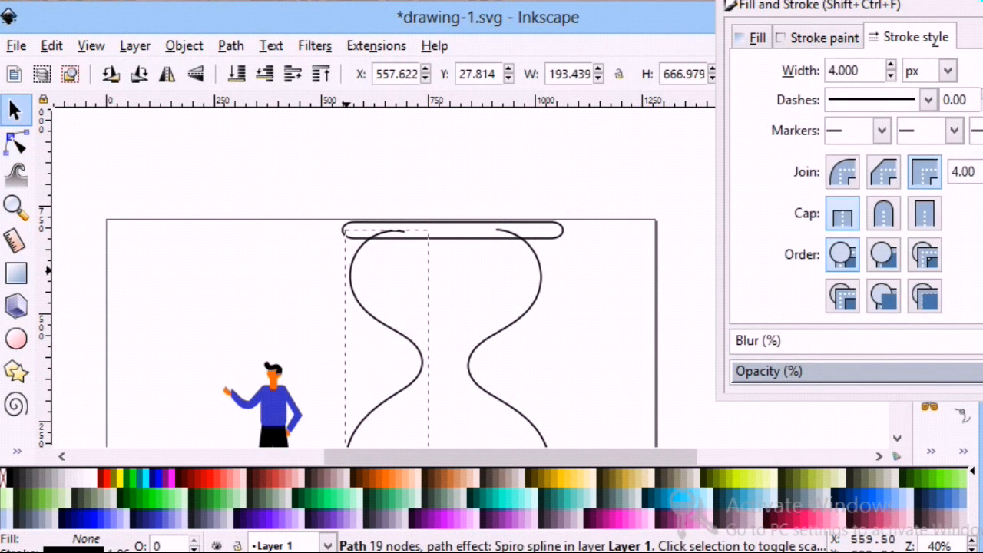
{"action": "left_click_drag", "start_coordinate": [543, 280], "coordinate": [556, 279]}
Duplicate the rounded bar and place the copy across the curves' lower ends
{"action": "scroll", "coordinate": [556, 279], "scroll_direction": "down", "scroll_amount": 3}
{"action": "right_click", "coordinate": [501, 151]}
{"action": "left_click", "coordinate": [538, 295]}
{"action": "left_click_drag", "start_coordinate": [435, 152], "coordinate": [437, 424]}
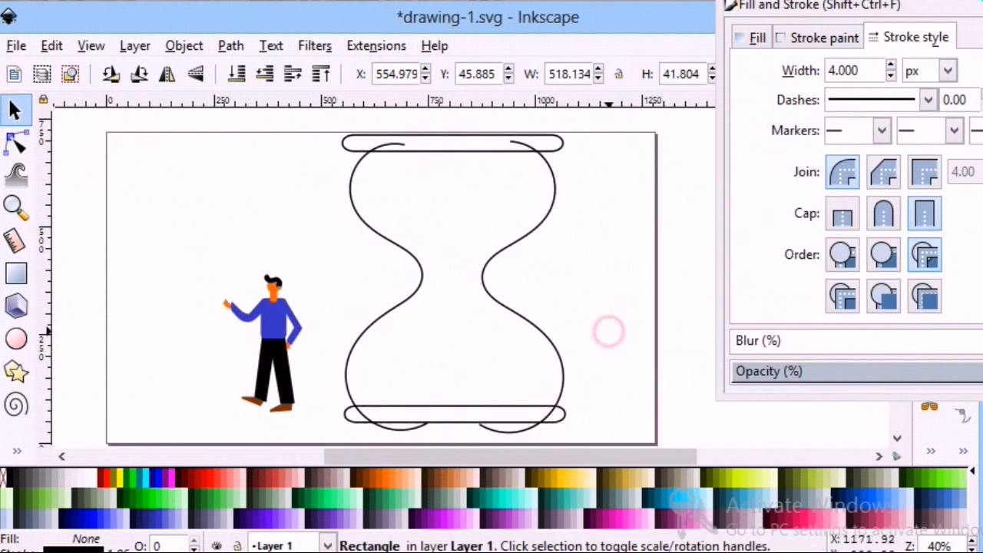
Raise the lower end nodes of both wavy curves to the level of the lower bar
{"action": "scroll", "coordinate": [608, 331], "scroll_direction": "down", "scroll_amount": 1}
{"action": "key", "text": "n"}
{"action": "left_click", "coordinate": [407, 384]}
{"action": "left_click_drag", "start_coordinate": [427, 381], "coordinate": [415, 371]}
{"action": "left_click", "coordinate": [480, 381]}
{"action": "left_click_drag", "start_coordinate": [480, 382], "coordinate": [480, 360]}
{"action": "scroll", "coordinate": [275, 219], "scroll_direction": "up", "scroll_amount": 2}
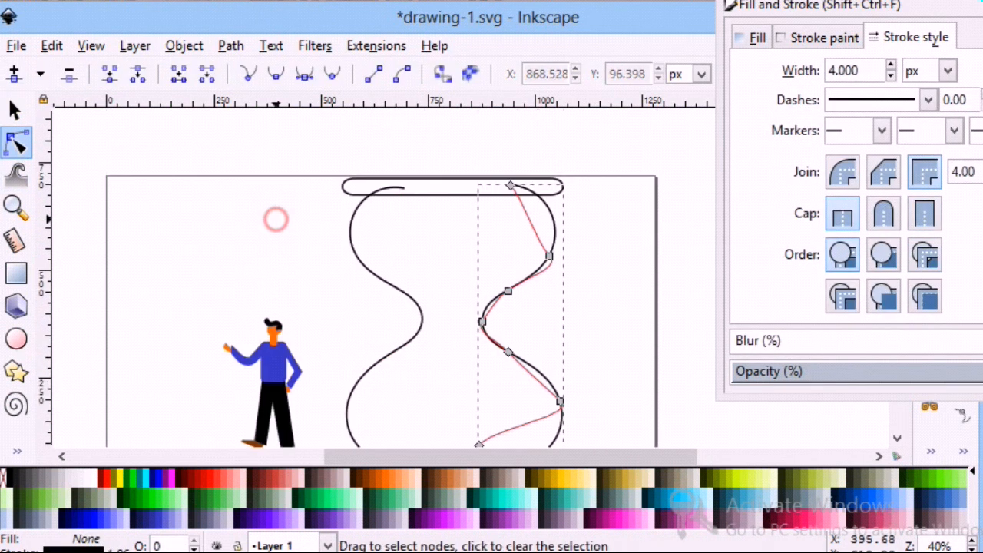
Fill both rounded bars with flat black and remove their strokes
{"action": "scroll", "coordinate": [276, 218], "scroll_direction": "down", "scroll_amount": 2}
{"action": "key", "text": "s"}
{"action": "left_click", "coordinate": [434, 407]}
{"action": "left_click", "coordinate": [84, 549]}
{"action": "left_click", "coordinate": [754, 74]}
{"action": "left_click", "coordinate": [751, 36]}
{"action": "left_click", "coordinate": [786, 74]}
{"action": "left_click", "coordinate": [390, 151]}
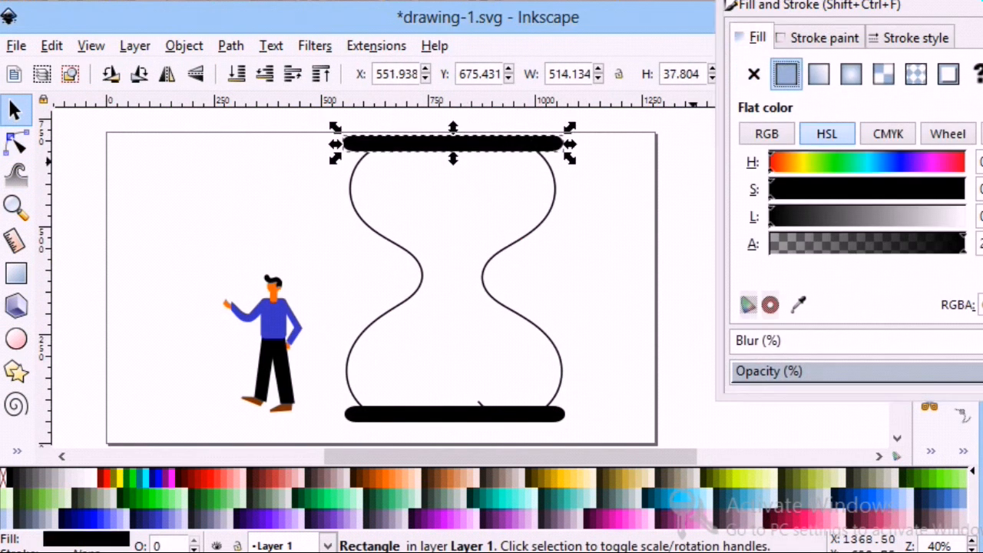
Move the right curve's lower end node down so that its tip hides behind the hourglass's bottom bar
{"action": "left_click", "coordinate": [482, 403]}
{"action": "left_click", "coordinate": [491, 413]}
{"action": "left_click", "coordinate": [15, 207]}
{"action": "triple_click", "coordinate": [453, 393]}
{"action": "key", "text": "n"}
{"action": "left_click", "coordinate": [530, 418]}
{"action": "scroll", "coordinate": [530, 419], "scroll_direction": "down", "scroll_amount": 6}
{"action": "left_click_drag", "start_coordinate": [526, 239], "coordinate": [522, 250]}
{"action": "left_click", "coordinate": [486, 285]}
{"action": "key", "text": "s"}
{"action": "left_click", "coordinate": [394, 307]}
{"action": "scroll", "coordinate": [390, 307], "scroll_direction": "up", "scroll_amount": 10}
{"action": "key", "text": "z"}
{"action": "key", "text": "minus"}
{"action": "key", "text": "minus"}
{"action": "key", "text": "minus"}
Select the hourglass's bars and curves, scale them down together and group them
{"action": "key", "text": "s"}
{"action": "left_click", "coordinate": [412, 157]}
{"action": "left_click", "coordinate": [368, 229], "text": "shift"}
{"action": "left_click", "coordinate": [509, 312], "text": "shift"}
{"action": "left_click", "coordinate": [502, 425], "text": "shift"}
{"action": "left_click_drag", "start_coordinate": [581, 143], "coordinate": [546, 175]}
{"action": "key", "text": "ctrl+g"}
Enlarge the character to about 301 px wide and 518 px high and place it against the hourglass's left side
{"action": "scroll", "coordinate": [504, 269], "scroll_direction": "down", "scroll_amount": 3}
{"action": "left_click", "coordinate": [286, 245]}
{"action": "left_click_drag", "start_coordinate": [320, 197], "coordinate": [372, 118]}
{"action": "scroll", "coordinate": [361, 230], "scroll_direction": "up", "scroll_amount": 3}
{"action": "left_click_drag", "start_coordinate": [347, 329], "coordinate": [366, 334]}
{"action": "scroll", "coordinate": [338, 292], "scroll_direction": "down", "scroll_amount": 2}
{"action": "left_click_drag", "start_coordinate": [344, 231], "coordinate": [356, 239]}
{"action": "double_click", "coordinate": [356, 239]}
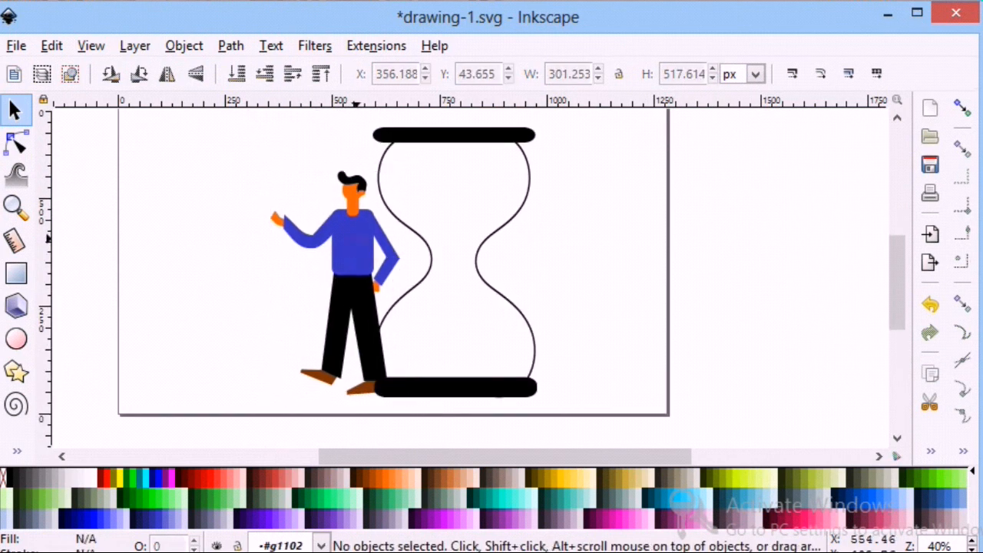
Group the hourglass's two bars and two curves and move the group to the right
{"action": "key", "text": "ctrl+z"}
{"action": "left_click_drag", "start_coordinate": [246, 140], "coordinate": [377, 254]}
{"action": "double_click", "coordinate": [430, 255]}
{"action": "left_click", "coordinate": [510, 214]}
{"action": "left_click", "coordinate": [390, 140]}
{"action": "left_click", "coordinate": [380, 192], "text": "shift"}
{"action": "left_click", "coordinate": [491, 233], "text": "shift"}
{"action": "left_click", "coordinate": [454, 384], "text": "shift"}
{"action": "key", "text": "ctrl+g"}
{"action": "left_click_drag", "start_coordinate": [518, 214], "coordinate": [568, 212]}
Move the character right to overlap the hourglass's left side and send the hourglass behind it
{"action": "left_click", "coordinate": [399, 175]}
{"action": "left_click", "coordinate": [368, 311]}
{"action": "left_click_drag", "start_coordinate": [368, 311], "coordinate": [444, 306]}
{"action": "left_click", "coordinate": [453, 133]}
{"action": "left_click", "coordinate": [235, 75]}
Enlarge the character to about 352 px wide and 573 px high and move it left
{"action": "left_click", "coordinate": [405, 246]}
{"action": "left_click_drag", "start_coordinate": [327, 390], "coordinate": [305, 413]}
{"action": "left_click", "coordinate": [382, 211]}
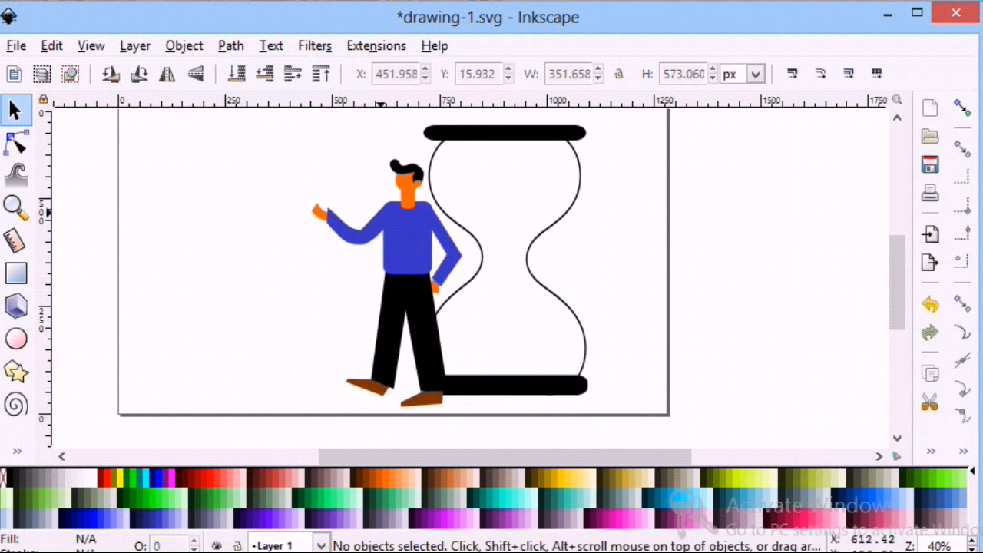
{"action": "left_click_drag", "start_coordinate": [392, 231], "coordinate": [321, 233]}
Move the hourglass left behind the character and enlarge it to about 423 px wide and 689 px high
{"action": "left_click", "coordinate": [474, 232]}
{"action": "left_click_drag", "start_coordinate": [474, 231], "coordinate": [410, 234]}
{"action": "left_click_drag", "start_coordinate": [531, 406], "coordinate": [547, 416]}
{"action": "scroll", "coordinate": [546, 415], "scroll_direction": "up", "scroll_amount": 1}
{"action": "left_click_drag", "start_coordinate": [547, 163], "coordinate": [549, 147]}
{"action": "left_click", "coordinate": [571, 276]}
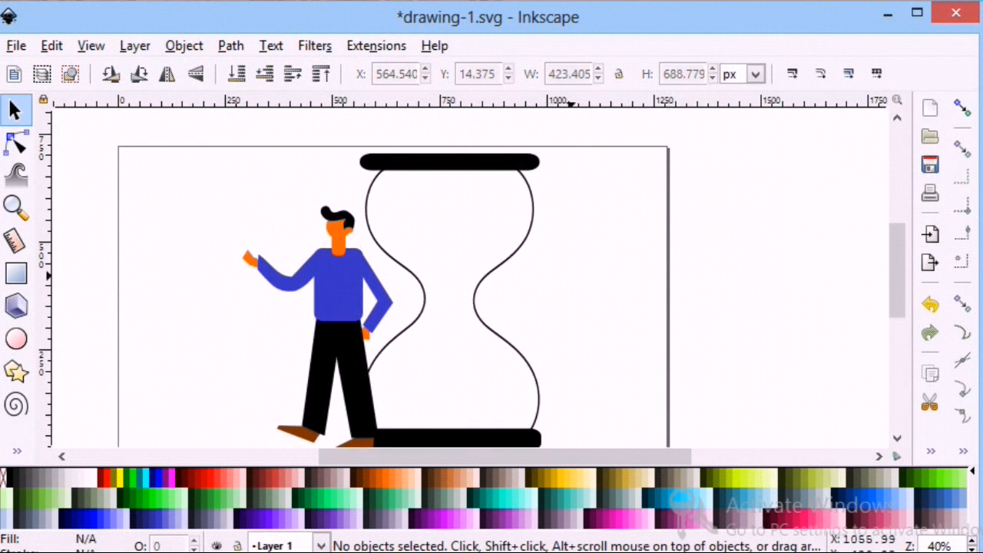
{"action": "left_click", "coordinate": [17, 451]}
{"action": "left_click", "coordinate": [77, 261]}
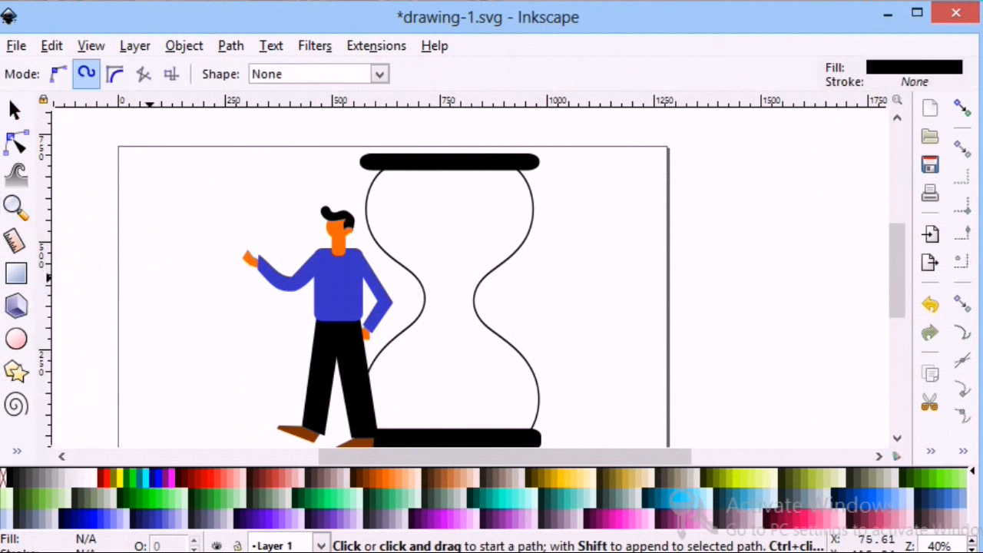
{"action": "double_click", "coordinate": [113, 189]}
{"action": "left_click", "coordinate": [110, 219]}
{"action": "left_click", "coordinate": [14, 109]}
{"action": "left_click", "coordinate": [123, 238]}
{"action": "key", "text": "Delete"}
Draw a closed, black-filled Spiro shape with two upper lobes and a narrow lower tail, and move it over the hourglass
{"action": "left_click", "coordinate": [17, 450]}
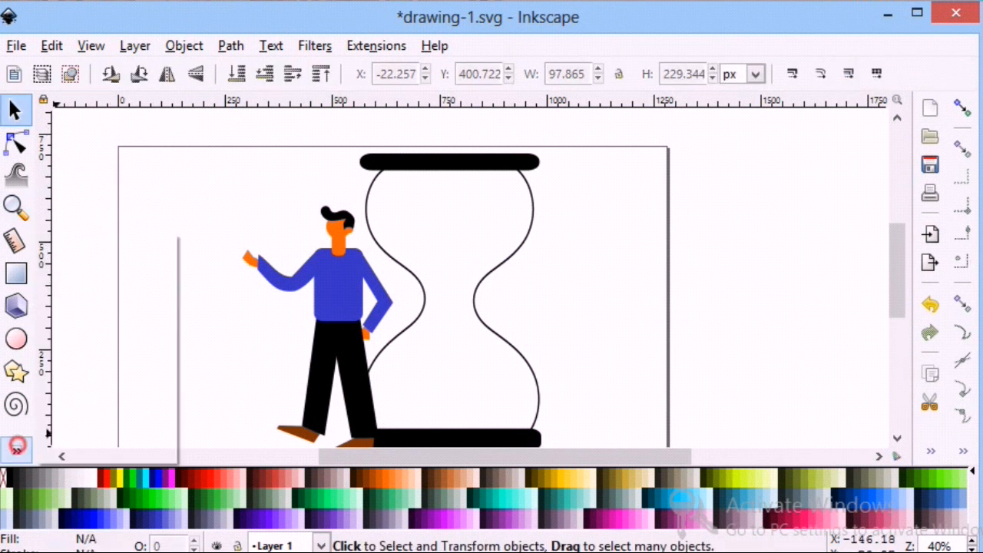
{"action": "left_click", "coordinate": [76, 261]}
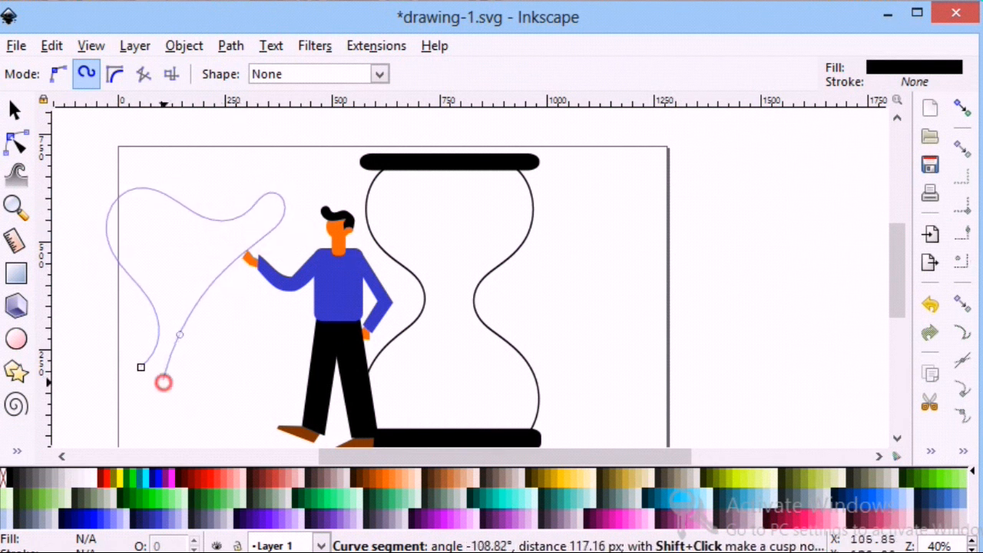
{"action": "left_click", "coordinate": [140, 367]}
{"action": "left_click", "coordinate": [14, 109]}
{"action": "left_click_drag", "start_coordinate": [184, 307], "coordinate": [464, 287]}
Reshape the upper lobes of the black shape by moving their nodes inside the hourglass's upper bulb
{"action": "left_click", "coordinate": [16, 143]}
{"action": "left_click_drag", "start_coordinate": [415, 174], "coordinate": [384, 189]}
{"action": "left_click_drag", "start_coordinate": [392, 233], "coordinate": [386, 238]}
{"action": "left_click_drag", "start_coordinate": [491, 202], "coordinate": [457, 212]}
{"action": "left_click_drag", "start_coordinate": [554, 176], "coordinate": [530, 183]}
{"action": "mouse_move", "coordinate": [546, 219]}
{"action": "left_mouse_down"}
{"action": "mouse_move", "coordinate": [524, 220]}
{"action": "mouse_move", "coordinate": [529, 228]}
{"action": "left_mouse_up"}
Adjust the black shape's right side and tail nodes so that it tapers through the hourglass's neck into a narrow drip
{"action": "left_click_drag", "start_coordinate": [530, 184], "coordinate": [485, 261]}
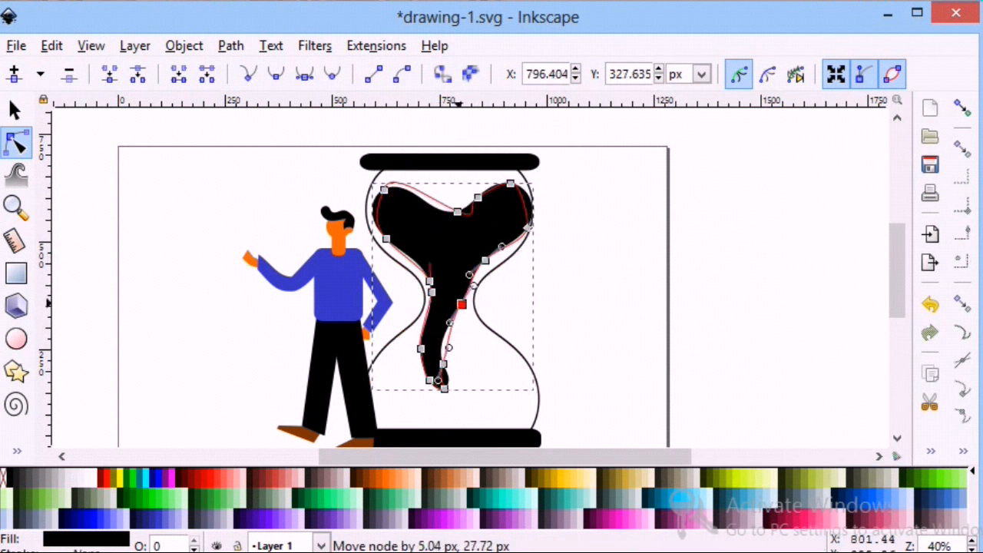
{"action": "left_click", "coordinate": [465, 354]}
{"action": "left_click", "coordinate": [448, 324]}
{"action": "left_click_drag", "start_coordinate": [443, 368], "coordinate": [440, 370]}
{"action": "left_click_drag", "start_coordinate": [458, 333], "coordinate": [450, 327]}
{"action": "left_click", "coordinate": [571, 281]}
{"action": "scroll", "coordinate": [612, 258], "scroll_direction": "down", "scroll_amount": 3}
{"action": "scroll", "coordinate": [612, 258], "scroll_direction": "up", "scroll_amount": 3}
{"action": "scroll", "coordinate": [607, 303], "scroll_direction": "down", "scroll_amount": 1}
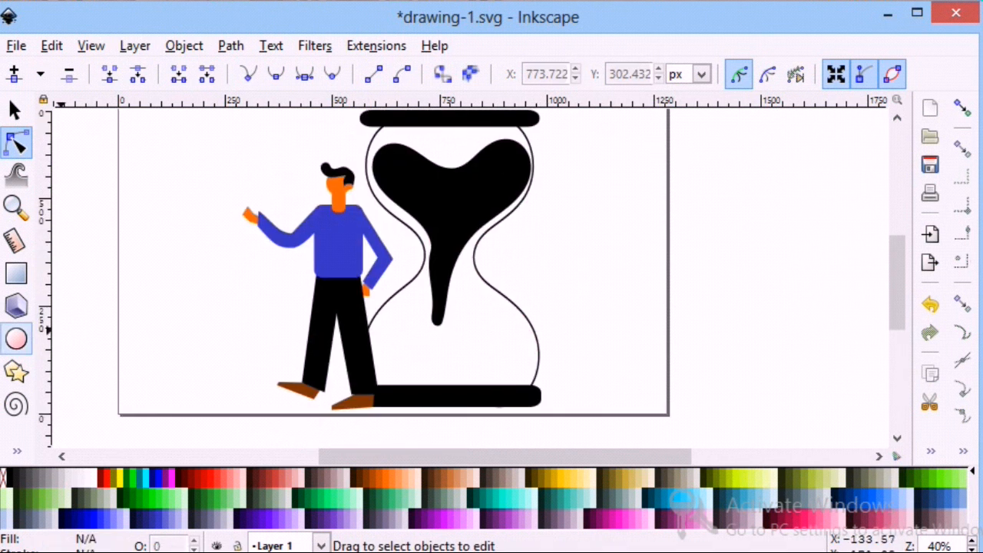
Draw a closed, black-filled Spiro mound with a wavy top and move it into the hourglass's lower bulb
{"action": "key", "text": "b"}
{"action": "left_click", "coordinate": [140, 382]}
{"action": "left_click", "coordinate": [247, 324]}
{"action": "left_click", "coordinate": [140, 382]}
{"action": "left_click", "coordinate": [14, 110]}
{"action": "left_click_drag", "start_coordinate": [260, 282], "coordinate": [225, 319]}
{"action": "left_click_drag", "start_coordinate": [171, 353], "coordinate": [462, 352]}
Adjust the mound's right-side nodes to form a rounded lobe above a notch inside the lower bulb
{"action": "left_click_drag", "start_coordinate": [513, 315], "coordinate": [530, 309]}
{"action": "left_click_drag", "start_coordinate": [476, 359], "coordinate": [484, 393]}
{"action": "double_click", "coordinate": [473, 370]}
{"action": "left_click", "coordinate": [573, 293]}
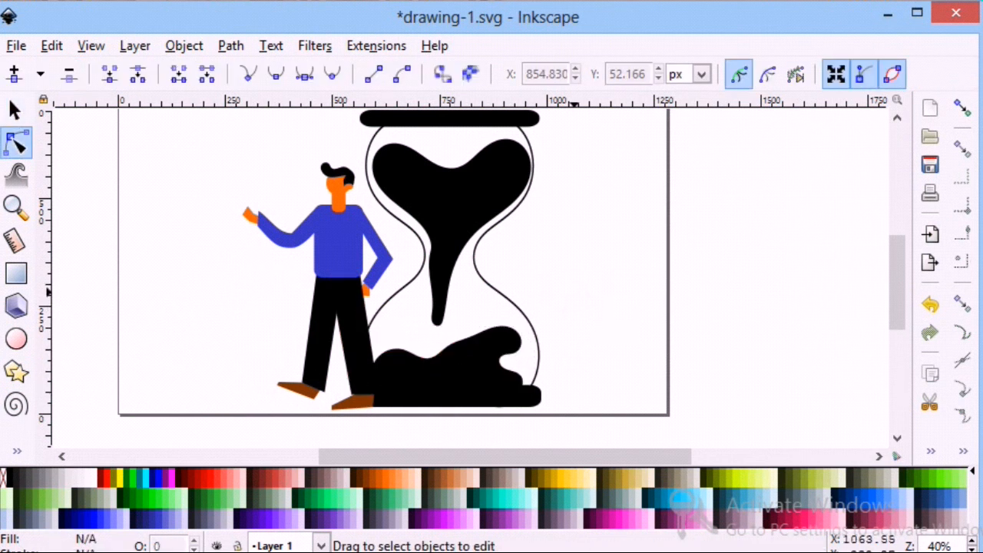
Fill the upper and lower black shapes in the hourglass with red and send the lower mound behind the black base bar
{"action": "left_click", "coordinate": [15, 109]}
{"action": "left_click", "coordinate": [441, 230]}
{"action": "left_click", "coordinate": [108, 477]}
{"action": "left_click", "coordinate": [453, 368]}
{"action": "left_click", "coordinate": [108, 477]}
{"action": "key", "text": "End"}
{"action": "left_click", "coordinate": [187, 307]}
Reshape the tail nodes of the upper red shape so that its tip pinches into a hanging droplet
{"action": "double_click", "coordinate": [452, 184]}
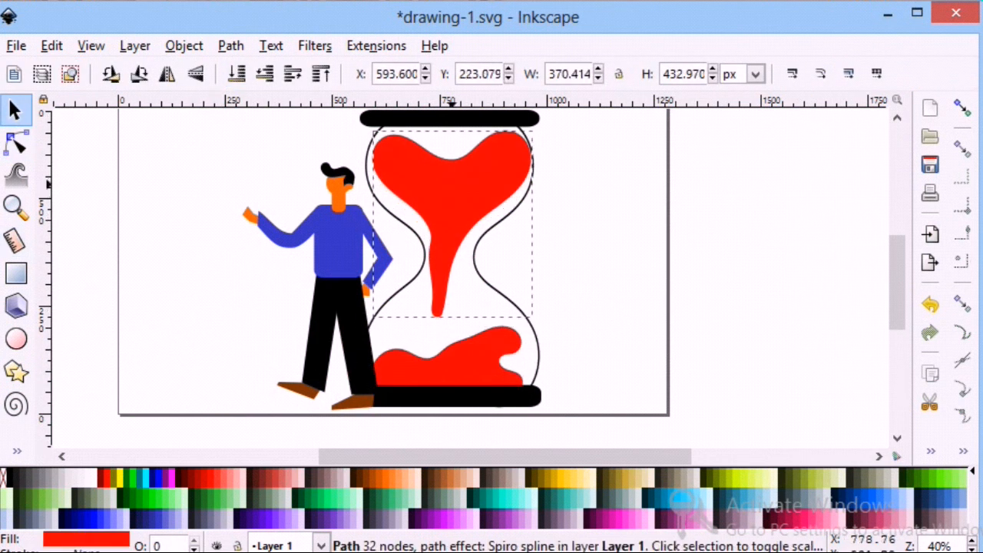
{"action": "left_click_drag", "start_coordinate": [441, 315], "coordinate": [449, 302]}
{"action": "left_click", "coordinate": [590, 246]}
{"action": "left_click", "coordinate": [590, 246]}
{"action": "left_click", "coordinate": [436, 244]}
{"action": "left_click", "coordinate": [575, 231]}
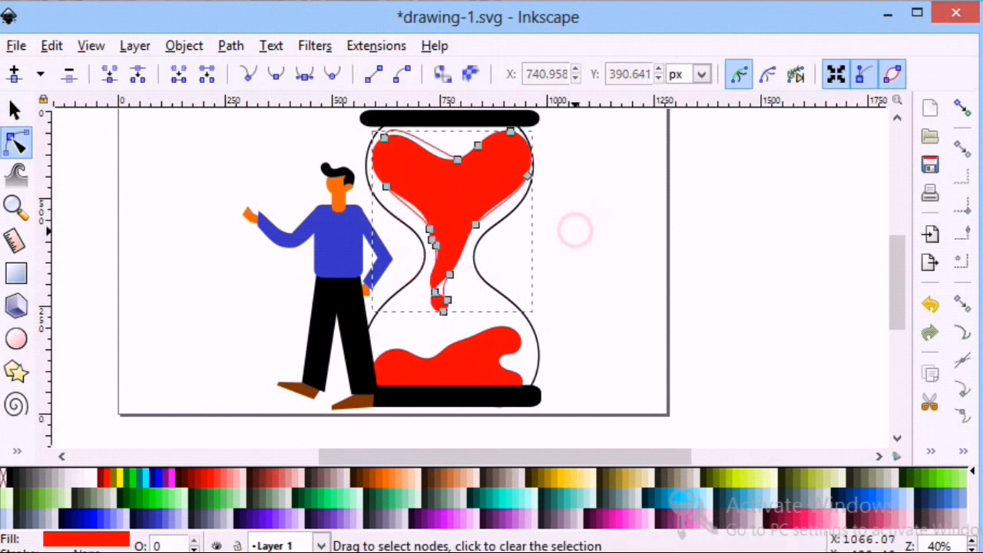
{"action": "left_click", "coordinate": [575, 230]}
{"action": "key", "text": "s"}
{"action": "left_click", "coordinate": [446, 200]}
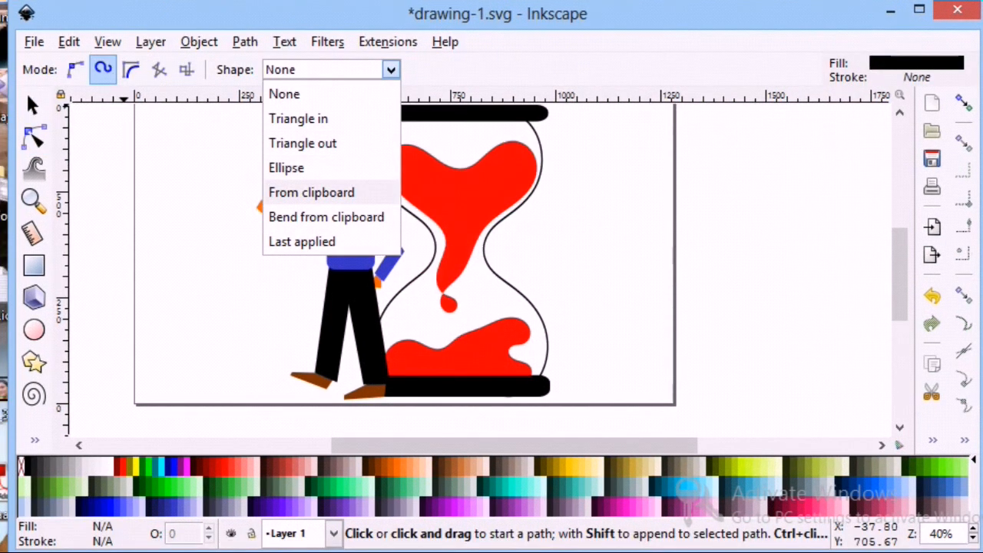
Draw a downward-bowed Spiro curve about 240 px wide with the Ellipse shape across the upper red shape, and thicken its stroke
{"action": "left_click", "coordinate": [286, 168]}
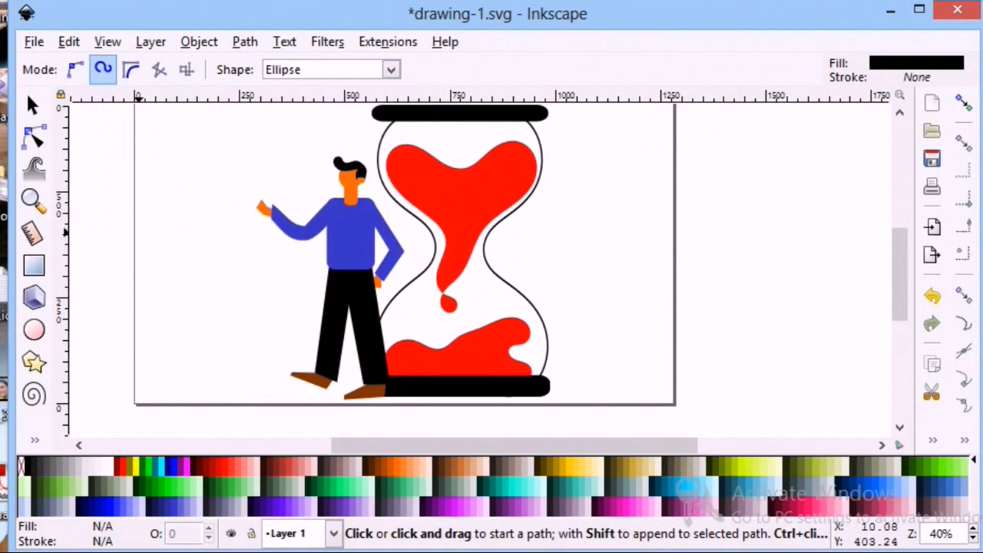
{"action": "left_click", "coordinate": [408, 180]}
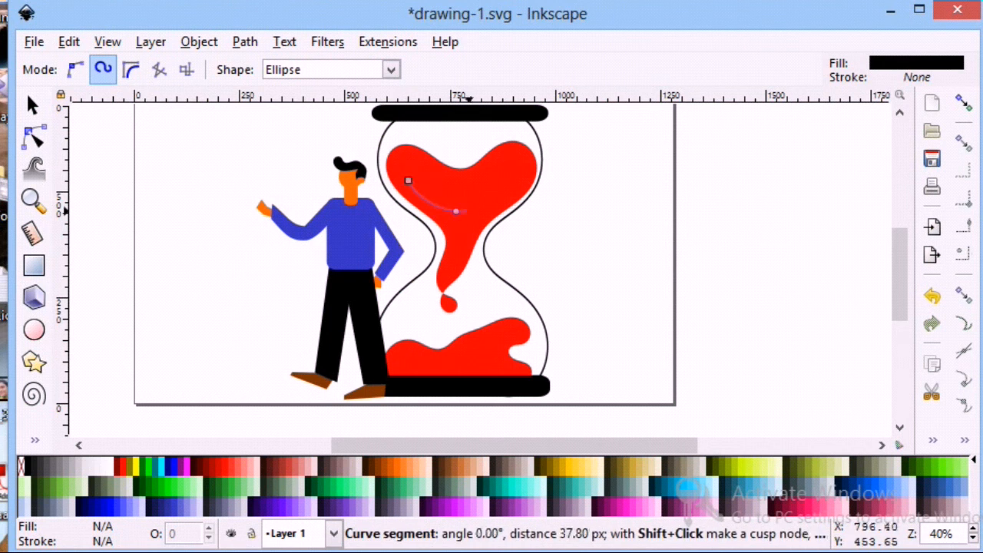
{"action": "double_click", "coordinate": [520, 179]}
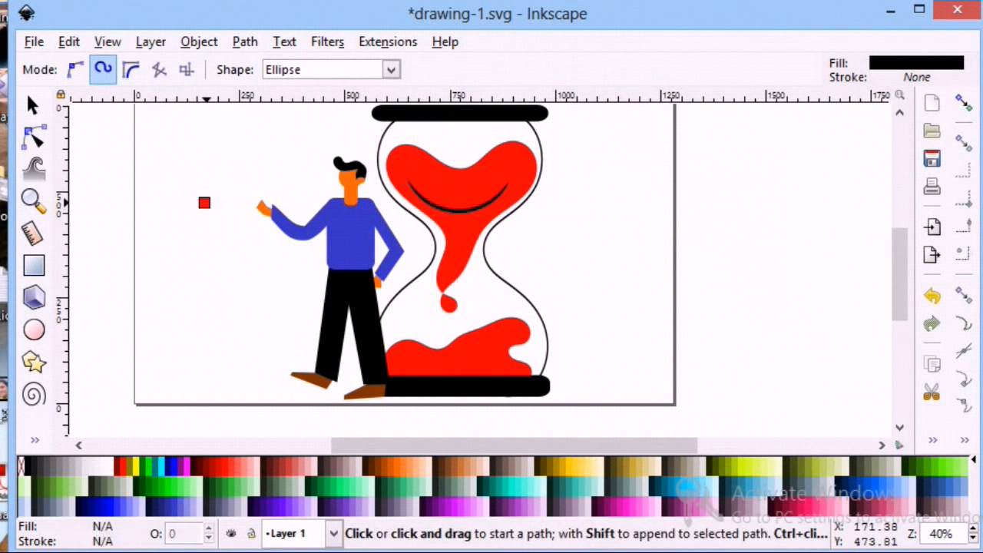
{"action": "left_click", "coordinate": [32, 104]}
{"action": "left_click", "coordinate": [461, 208]}
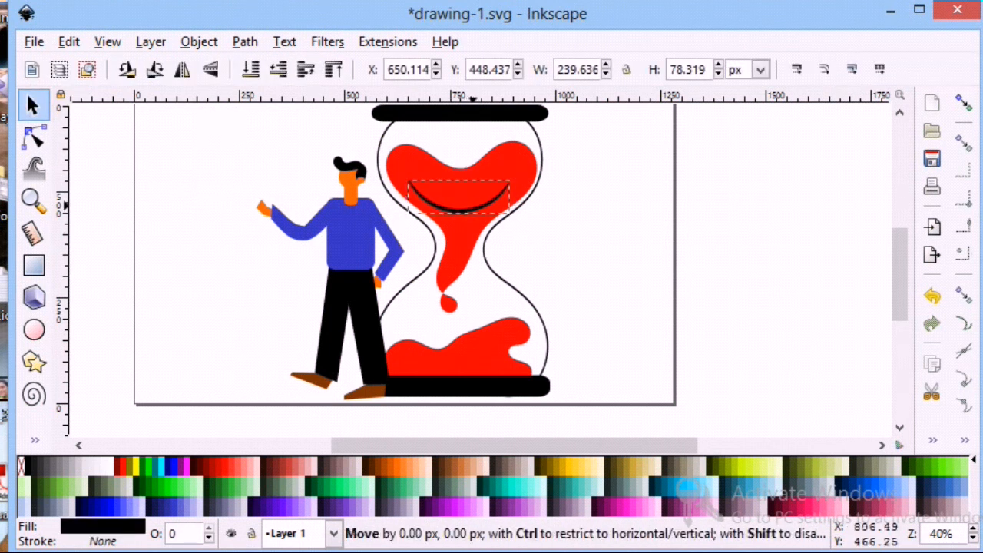
{"action": "left_click", "coordinate": [33, 135]}
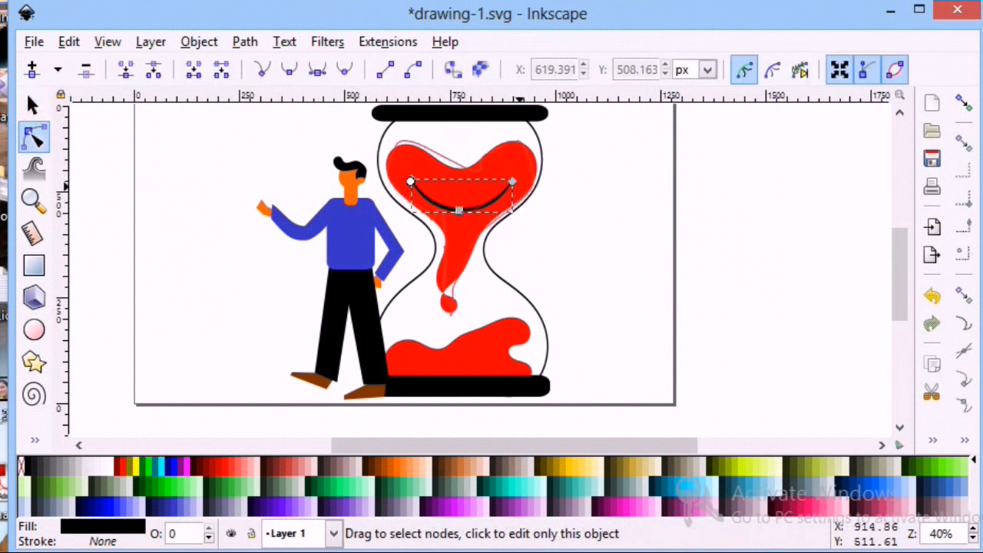
{"action": "left_click_drag", "start_coordinate": [409, 183], "coordinate": [407, 185]}
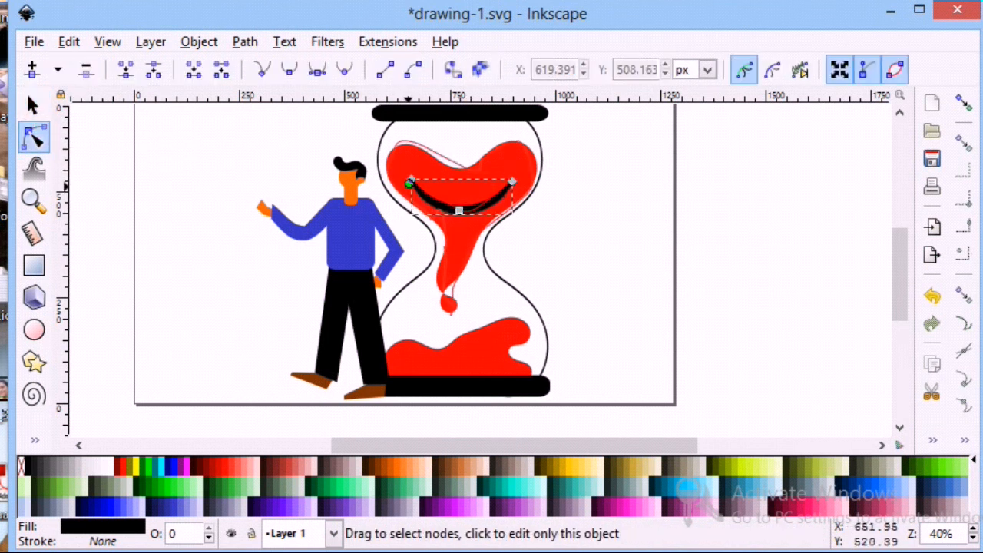
Fill the curved accent with 70% Gray and shift it slightly within the upper red shape
{"action": "left_click", "coordinate": [67, 464]}
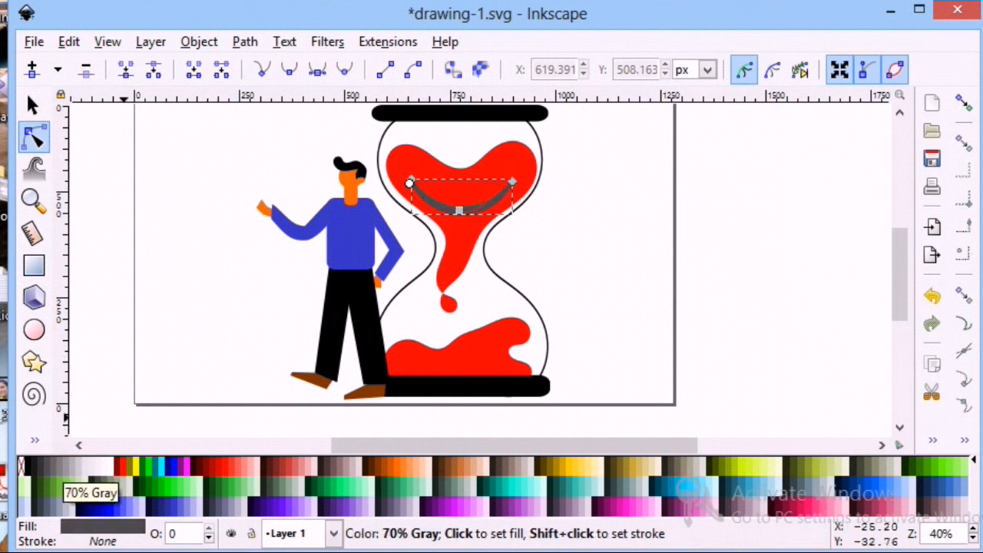
{"action": "left_click", "coordinate": [193, 353]}
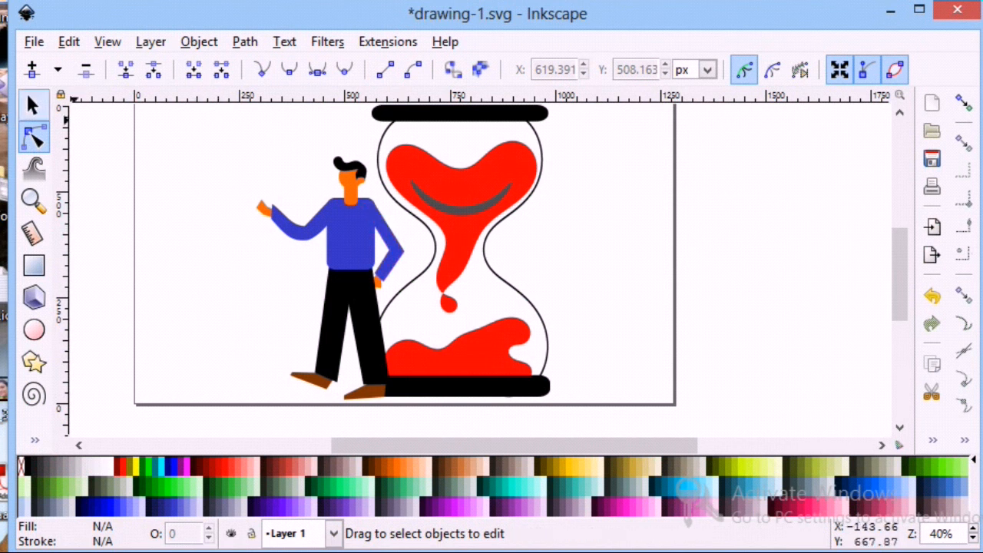
{"action": "left_click", "coordinate": [33, 105]}
{"action": "left_click", "coordinate": [486, 199]}
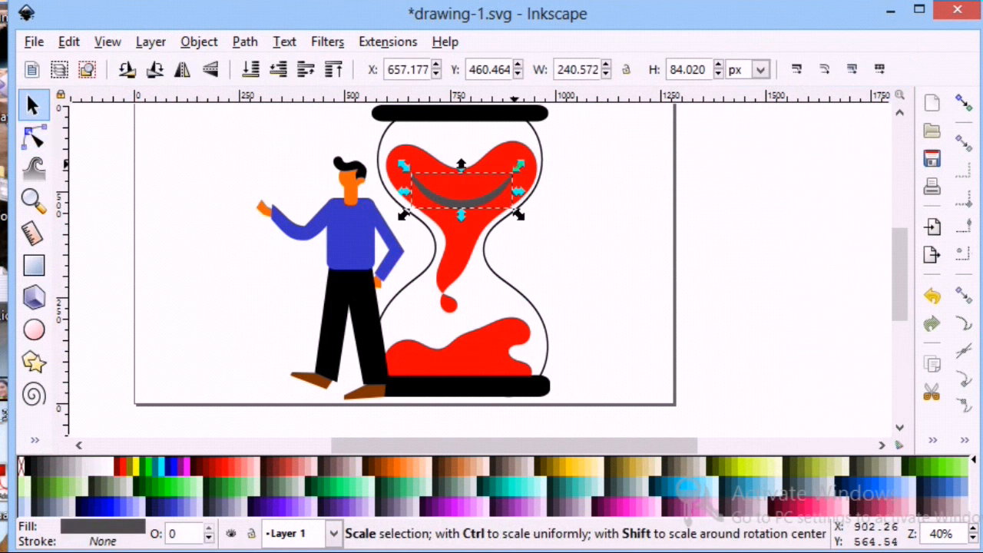
{"action": "left_click", "coordinate": [566, 253]}
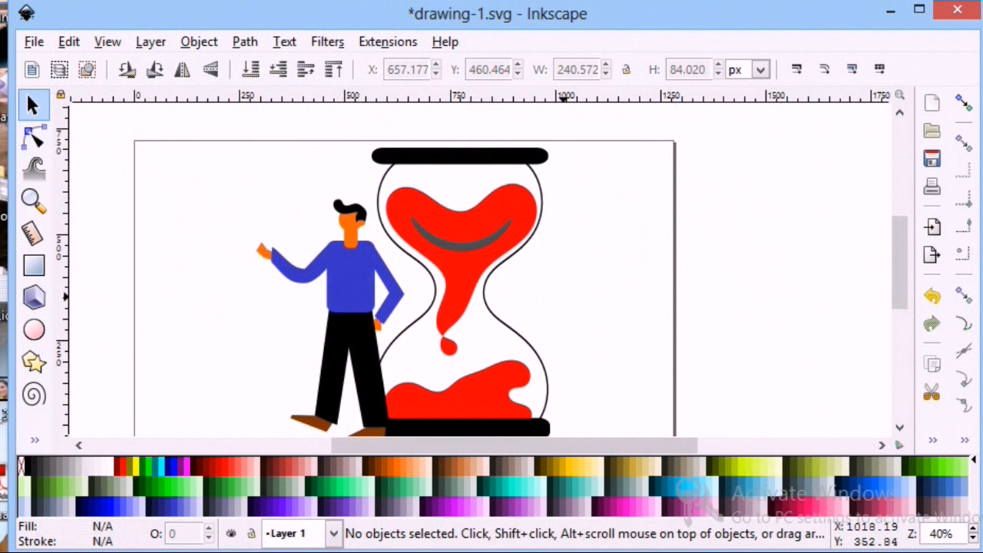
Resize the character to about 306 px wide and 540 px high beside the hourglass
{"action": "left_click_drag", "start_coordinate": [352, 255], "coordinate": [336, 253]}
{"action": "left_click_drag", "start_coordinate": [393, 249], "coordinate": [397, 249]}
{"action": "left_click", "coordinate": [319, 183]}
{"action": "left_click", "coordinate": [342, 171]}
{"action": "mouse_move", "coordinate": [329, 146]}
{"action": "left_mouse_down"}
{"action": "mouse_move", "coordinate": [329, 158]}
{"action": "mouse_move", "coordinate": [328, 148]}
{"action": "left_mouse_up"}
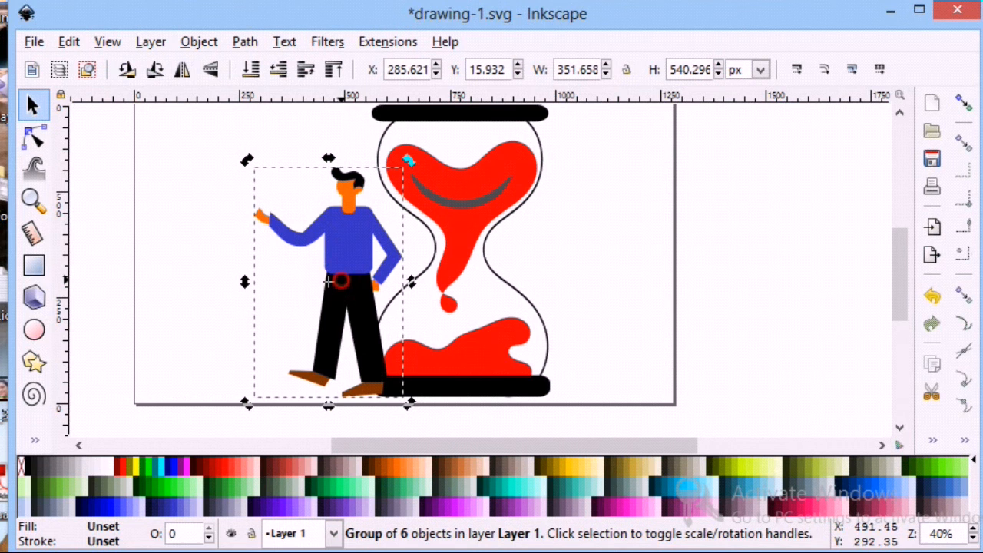
{"action": "left_click_drag", "start_coordinate": [246, 281], "coordinate": [265, 282]}
{"action": "left_click", "coordinate": [227, 295]}
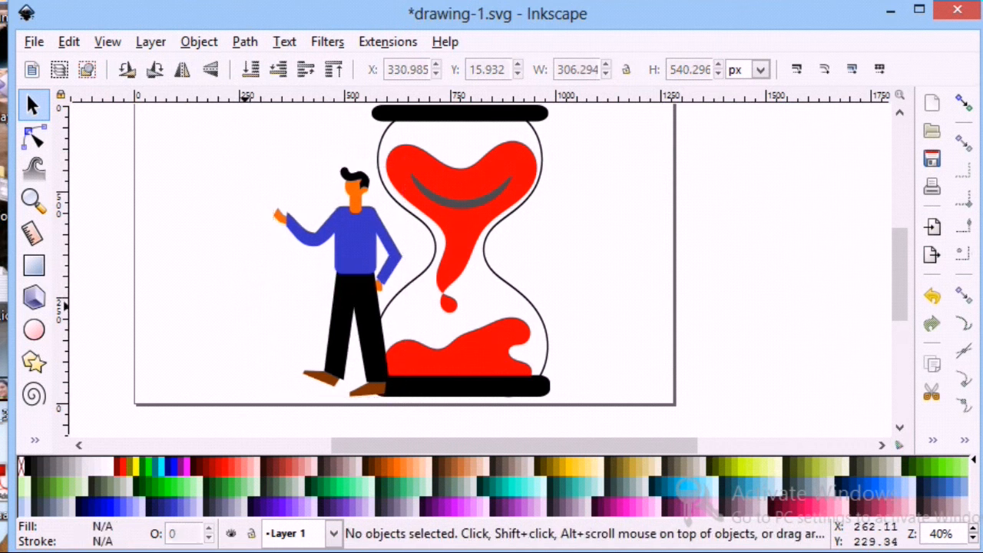
Move the character slightly left and down so that the feet rest near the page's lower edge
{"action": "left_click", "coordinate": [443, 358]}
{"action": "left_click", "coordinate": [605, 232]}
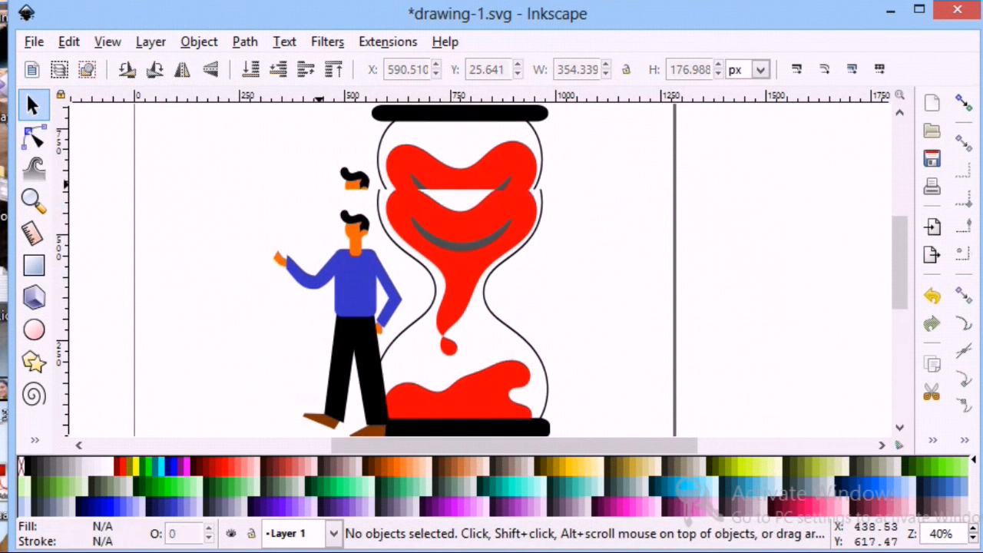
{"action": "left_click_drag", "start_coordinate": [277, 226], "coordinate": [349, 240]}
{"action": "left_click", "coordinate": [604, 278]}
Group the hourglass with its red shapes and gray accent, and move the group down to a Y position of about 2 px
{"action": "left_click", "coordinate": [553, 361]}
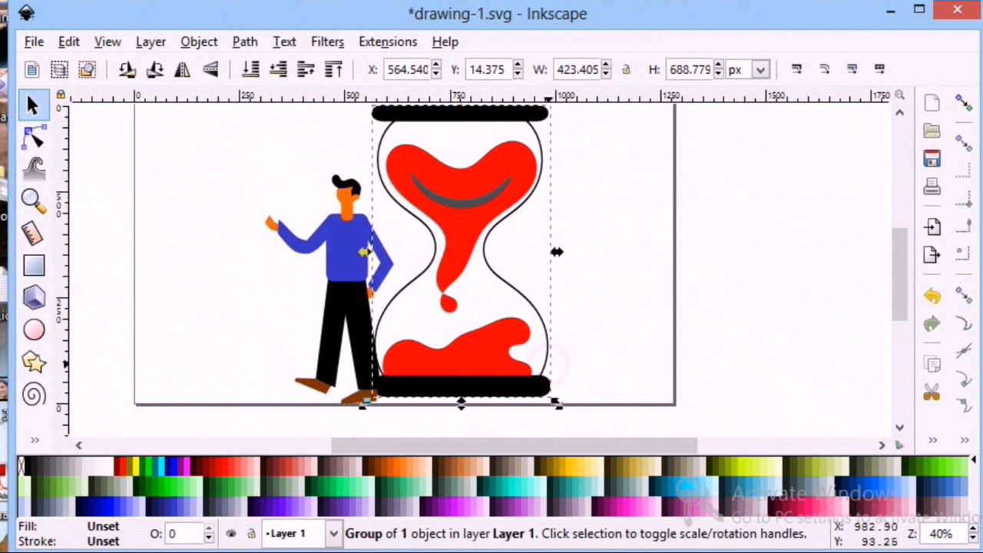
{"action": "left_click", "coordinate": [442, 256], "text": "shift"}
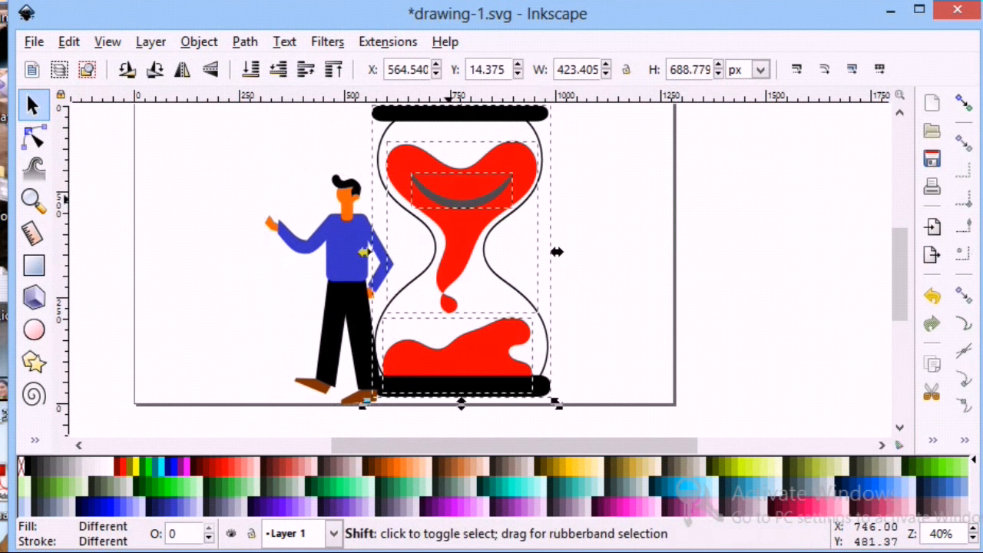
{"action": "left_click", "coordinate": [199, 41]}
{"action": "left_click", "coordinate": [219, 213]}
{"action": "left_click_drag", "start_coordinate": [511, 269], "coordinate": [510, 286]}
{"action": "left_click", "coordinate": [164, 332]}
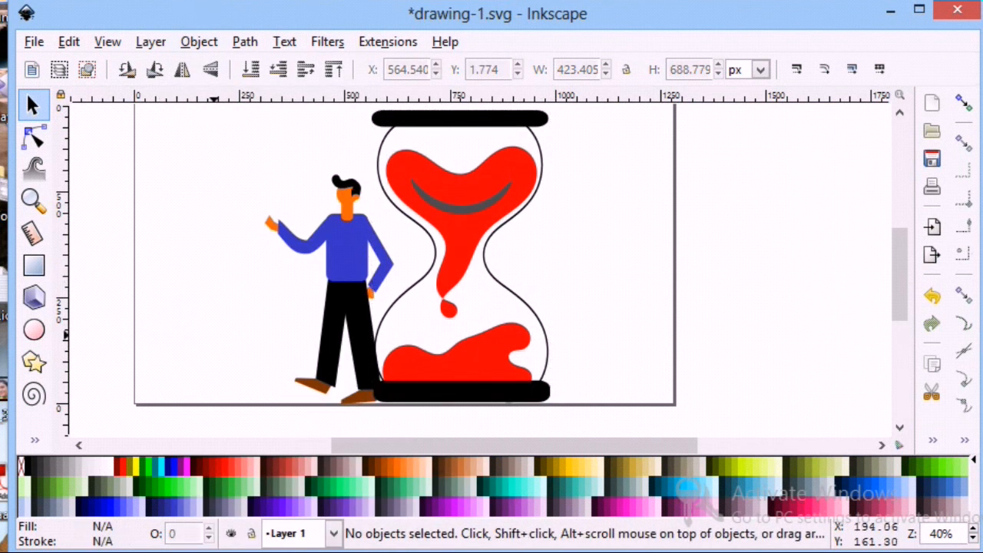
{"action": "scroll", "coordinate": [219, 338], "scroll_direction": "up", "scroll_amount": 1}
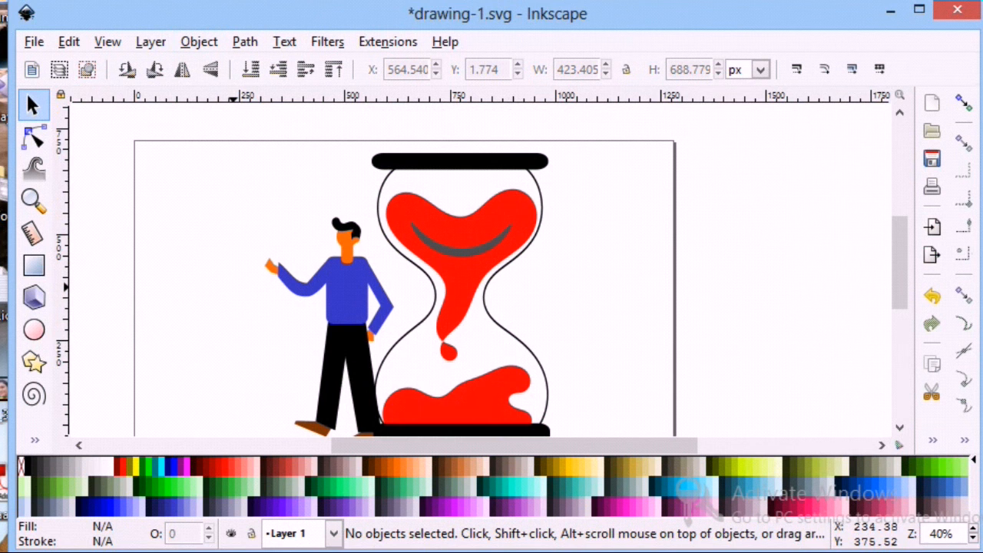
{"action": "scroll", "coordinate": [228, 287], "scroll_direction": "down", "scroll_amount": 1}
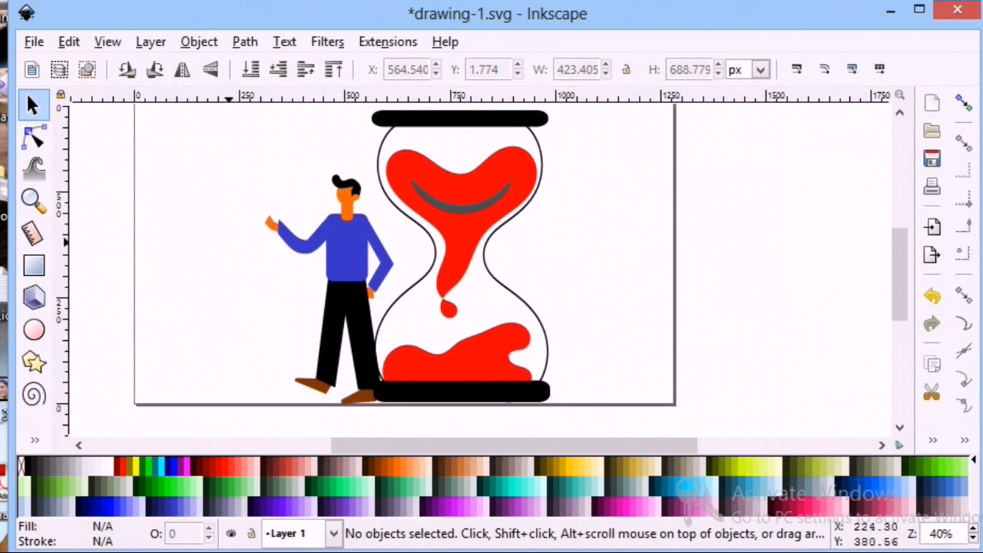
{"action": "left_click", "coordinate": [34, 265]}
{"action": "left_click_drag", "start_coordinate": [154, 340], "coordinate": [197, 396]}
{"action": "key", "text": "Escape"}
{"action": "left_click", "coordinate": [29, 102]}
{"action": "key", "text": "Delete"}
Draw an ellipse above the character's raised hand and scale it to about 213 px wide and 225 px high
{"action": "key", "text": "e"}
{"action": "left_click_drag", "start_coordinate": [186, 144], "coordinate": [261, 232]}
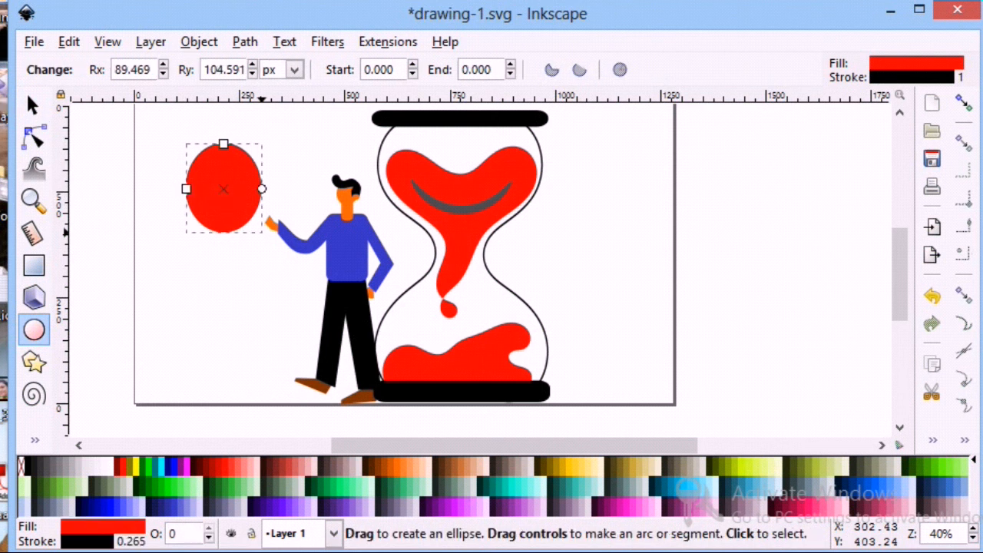
{"action": "key", "text": "s"}
{"action": "left_click_drag", "start_coordinate": [267, 135], "coordinate": [277, 116]}
{"action": "key", "text": "e"}
{"action": "key", "text": "s"}
Remove the ellipse's fill and give it a bright blue stroke 5 px wide
{"action": "key", "text": "ctrl+shift+f"}
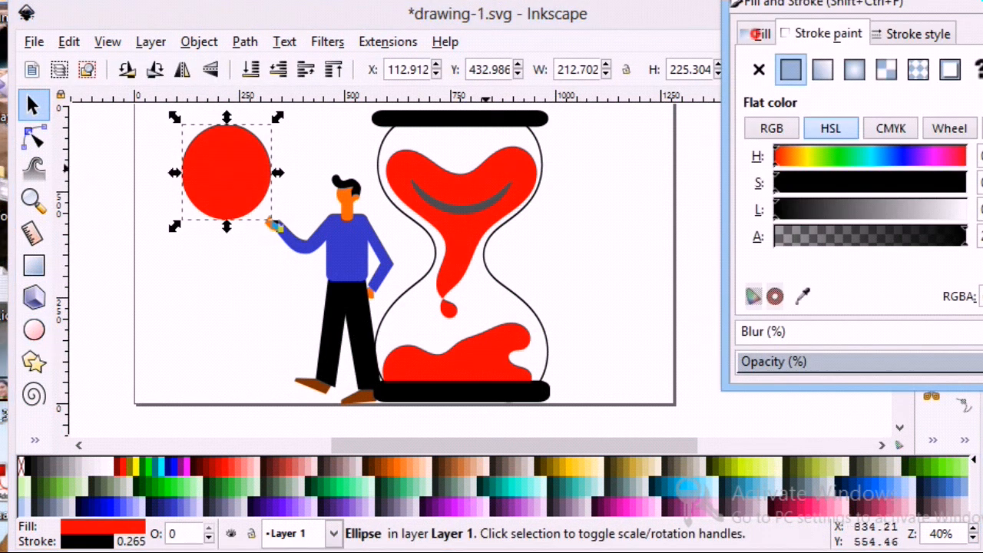
{"action": "left_click", "coordinate": [760, 34]}
{"action": "left_click", "coordinate": [758, 69]}
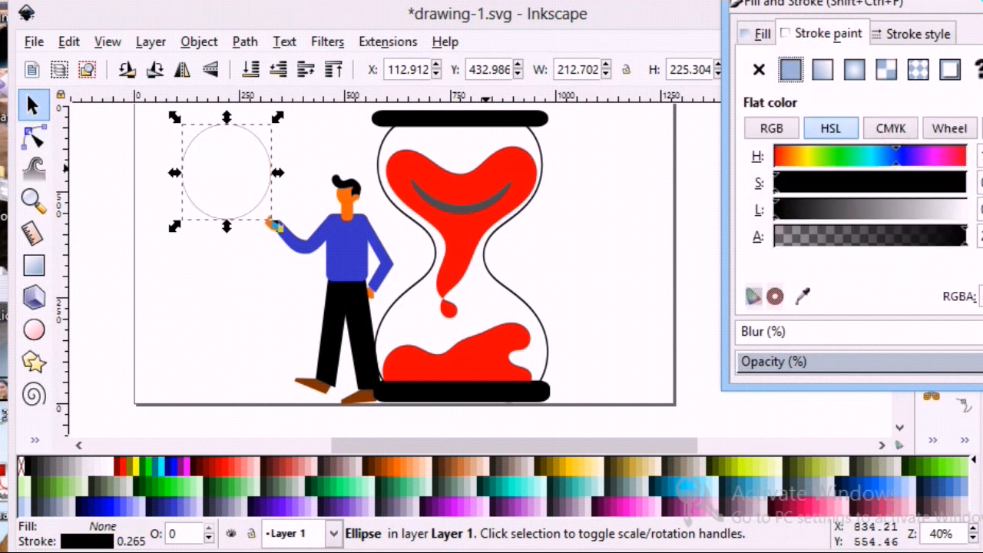
{"action": "left_click", "coordinate": [871, 209]}
{"action": "left_click", "coordinate": [888, 156]}
{"action": "left_click_drag", "start_coordinate": [875, 187], "coordinate": [914, 183]}
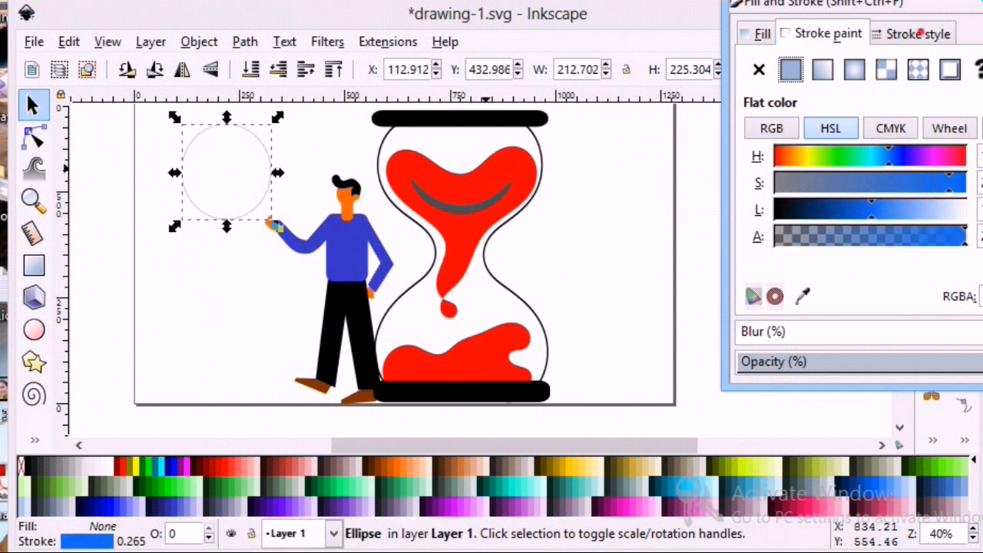
{"action": "left_click", "coordinate": [919, 31]}
{"action": "left_click", "coordinate": [687, 214]}
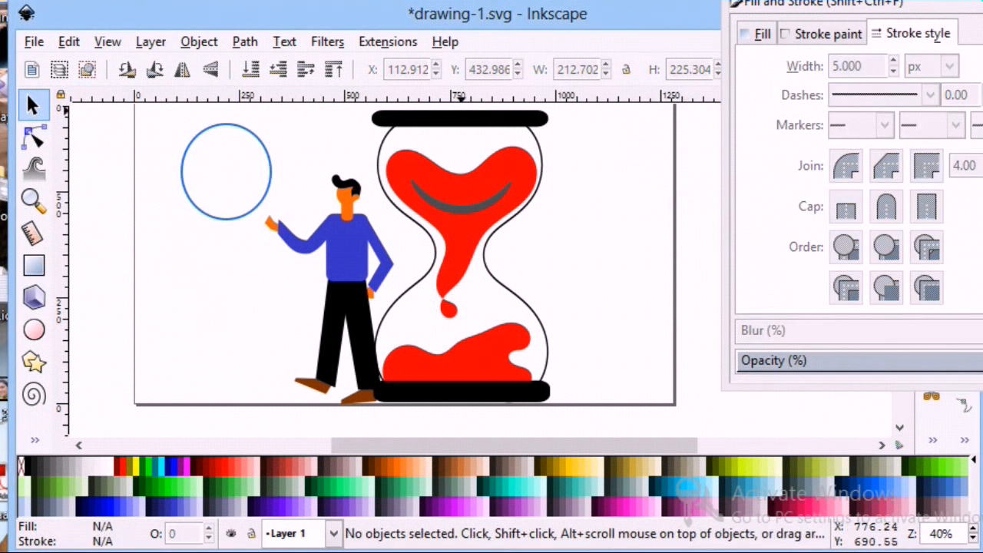
Shrink the blue ellipse to about 204 px wide and 214 px high
{"action": "left_click", "coordinate": [242, 214]}
{"action": "left_click_drag", "start_coordinate": [178, 221], "coordinate": [186, 213]}
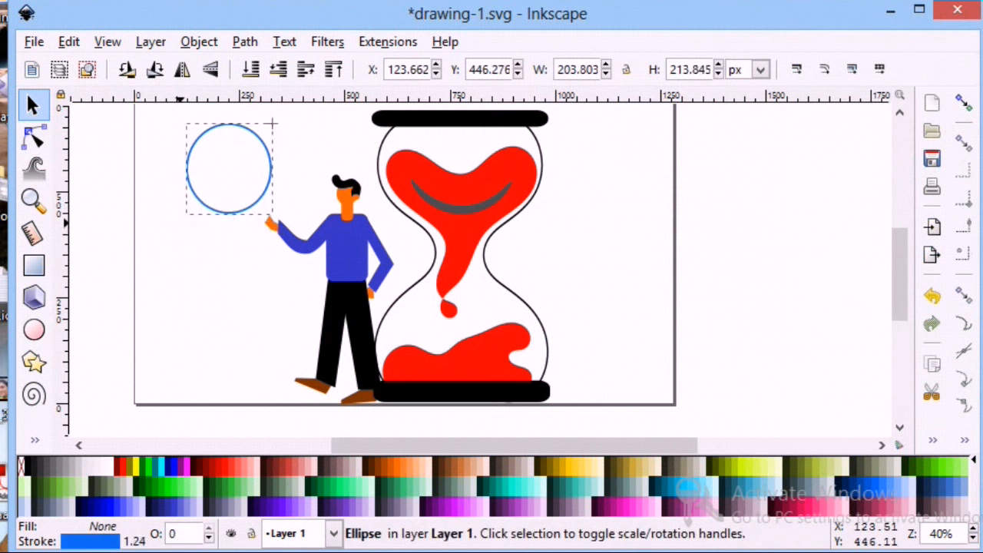
{"action": "left_click", "coordinate": [170, 224]}
Draw an open V-shaped path of two straight Bezier segments inside the blue circle as clock hands, with the shape option None
{"action": "left_click", "coordinate": [34, 440]}
{"action": "left_click", "coordinate": [76, 256]}
{"action": "left_click", "coordinate": [199, 166]}
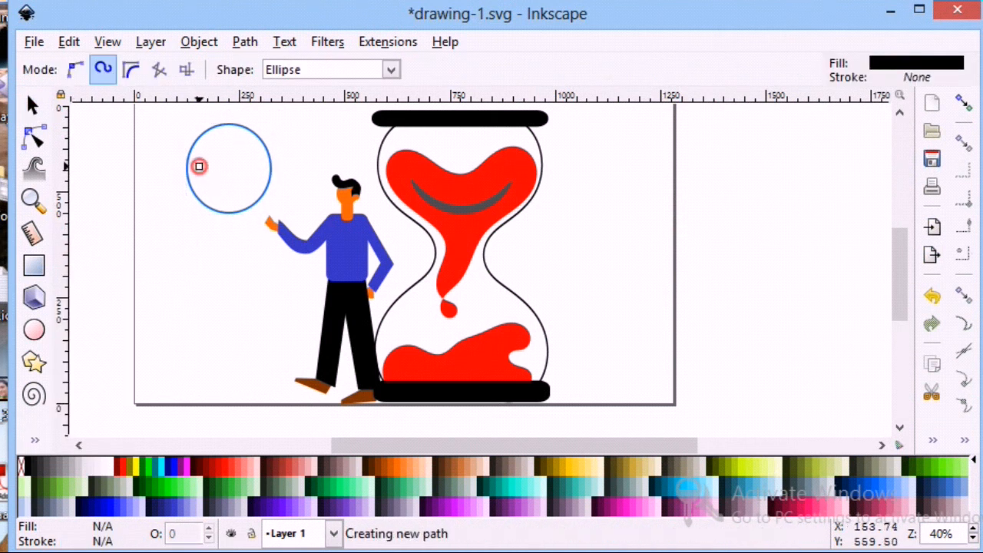
{"action": "key", "text": "Escape"}
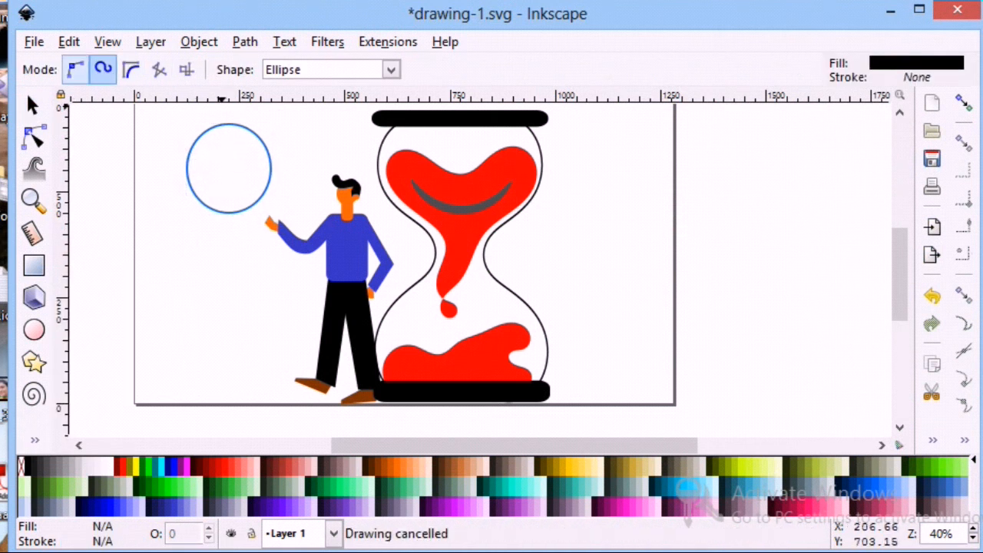
{"action": "left_click", "coordinate": [76, 70]}
{"action": "left_click", "coordinate": [391, 69]}
{"action": "left_click", "coordinate": [313, 94]}
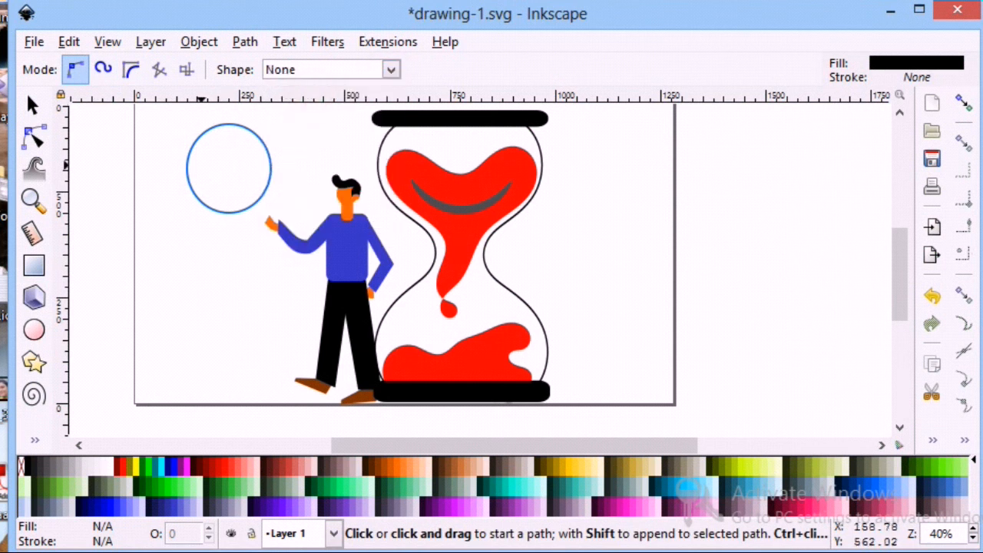
{"action": "left_click", "coordinate": [201, 163]}
{"action": "left_click", "coordinate": [228, 179]}
{"action": "double_click", "coordinate": [252, 152]}
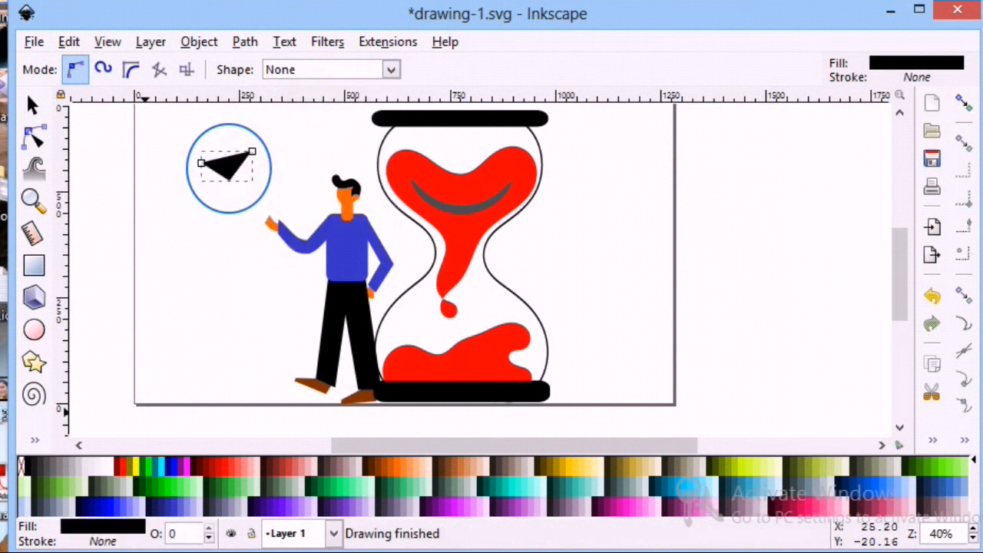
Remove the fill of the clock hands and give them a black stroke 5 px wide
{"action": "left_click", "coordinate": [102, 526]}
{"action": "left_click", "coordinate": [758, 69]}
{"action": "left_click", "coordinate": [820, 33]}
{"action": "left_click", "coordinate": [790, 70]}
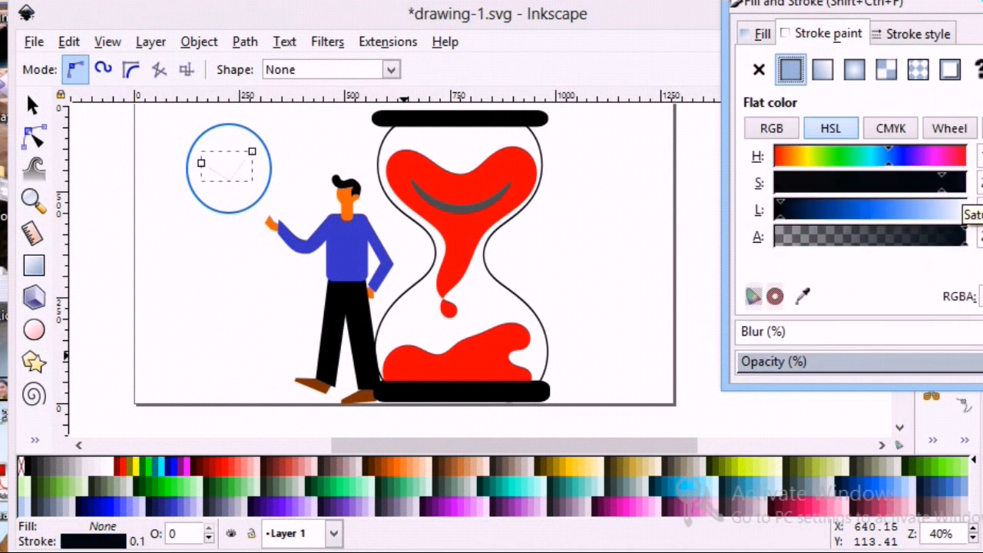
{"action": "left_click", "coordinate": [909, 33]}
{"action": "type", "text": "5"}
{"action": "left_click", "coordinate": [683, 240]}
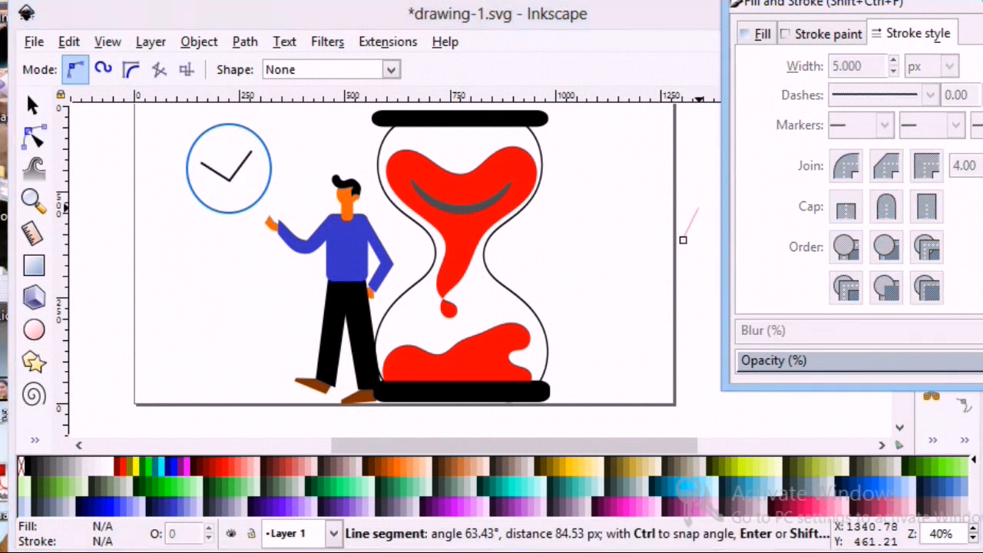
{"action": "left_click", "coordinate": [801, 274]}
{"action": "key", "text": "Escape"}
{"action": "scroll", "coordinate": [597, 276], "scroll_direction": "up", "scroll_amount": 2}
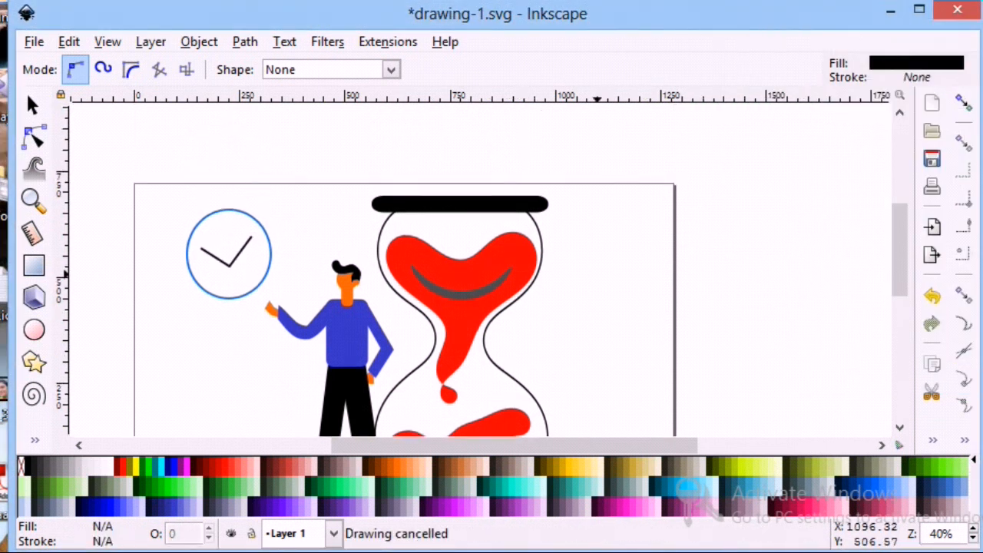
Group the blue circle with the clock hands inside it
{"action": "scroll", "coordinate": [491, 277], "scroll_direction": "down", "scroll_amount": 2}
{"action": "scroll", "coordinate": [202, 341], "scroll_direction": "up", "scroll_amount": 1}
{"action": "scroll", "coordinate": [203, 340], "scroll_direction": "down", "scroll_amount": 1}
{"action": "scroll", "coordinate": [406, 272], "scroll_direction": "up", "scroll_amount": 2}
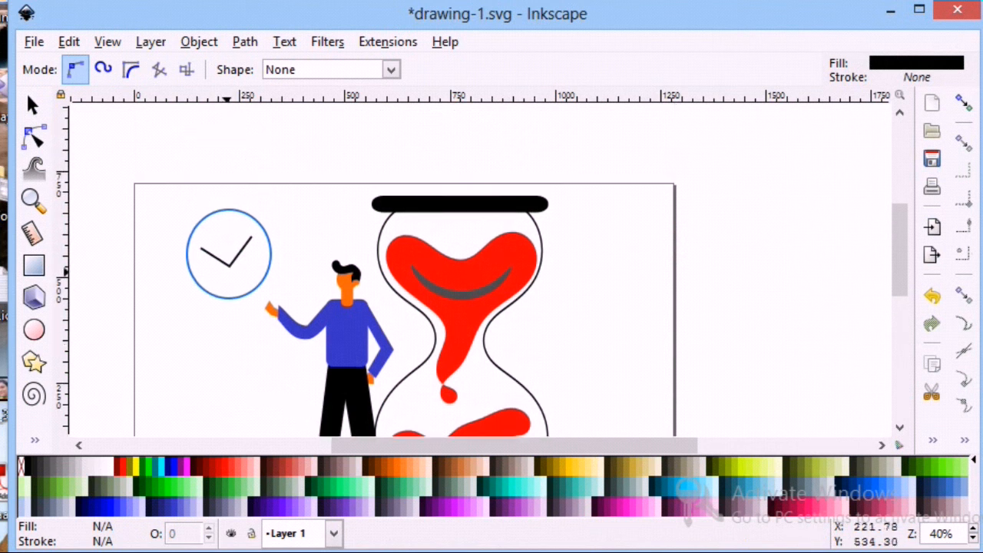
{"action": "key", "text": "s"}
{"action": "left_click_drag", "start_coordinate": [174, 203], "coordinate": [294, 294]}
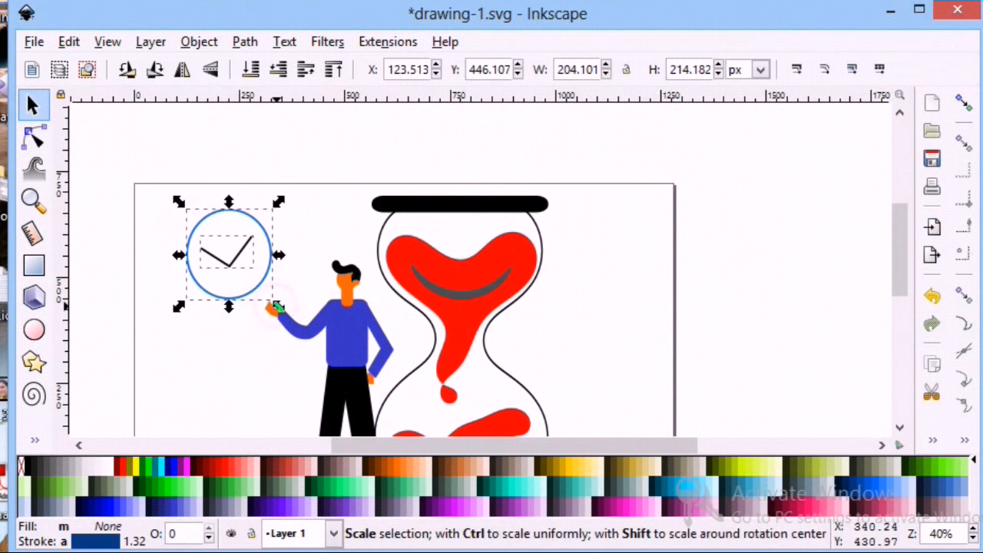
{"action": "left_click", "coordinate": [199, 41]}
{"action": "left_click", "coordinate": [219, 212]}
Resize the clock group to about 214 px wide and 222 px high and shift it slightly towards the raised hand
{"action": "left_click_drag", "start_coordinate": [175, 194], "coordinate": [196, 212]}
{"action": "left_click_drag", "start_coordinate": [270, 265], "coordinate": [288, 268]}
{"action": "left_click_drag", "start_coordinate": [210, 215], "coordinate": [191, 204]}
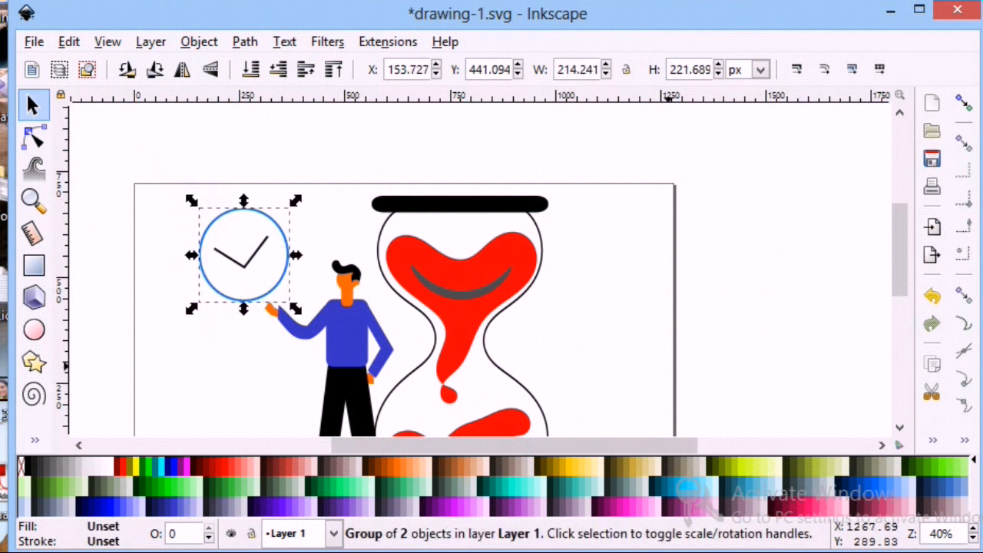
Draw a rounded rectangle about 75 px wide and 108 px high in the empty area beside the hourglass
{"action": "left_click", "coordinate": [610, 377]}
{"action": "scroll", "coordinate": [611, 368], "scroll_direction": "down", "scroll_amount": 3}
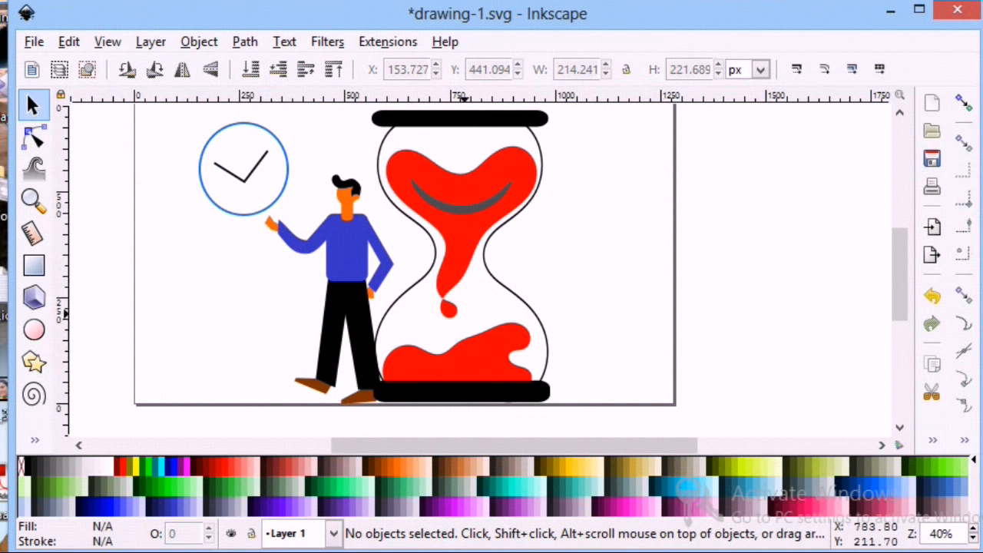
{"action": "scroll", "coordinate": [197, 237], "scroll_direction": "up", "scroll_amount": 2}
{"action": "left_click", "coordinate": [31, 266]}
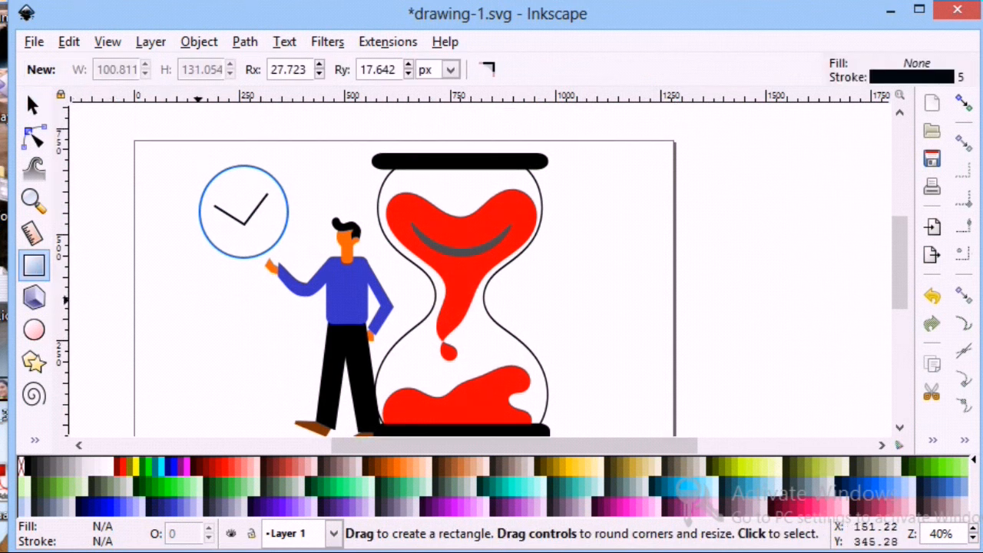
{"action": "scroll", "coordinate": [549, 304], "scroll_direction": "up", "scroll_amount": 2}
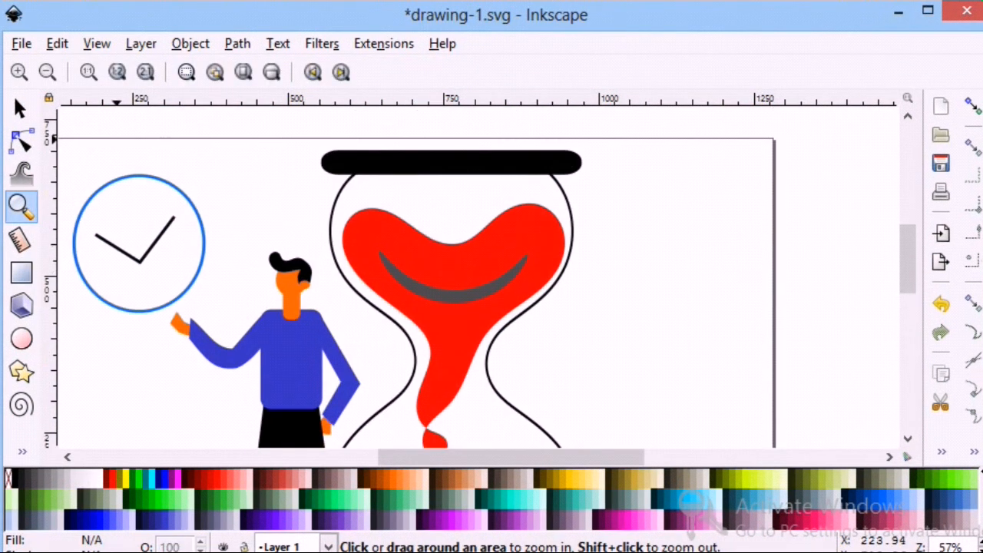
{"action": "left_click", "coordinate": [21, 108]}
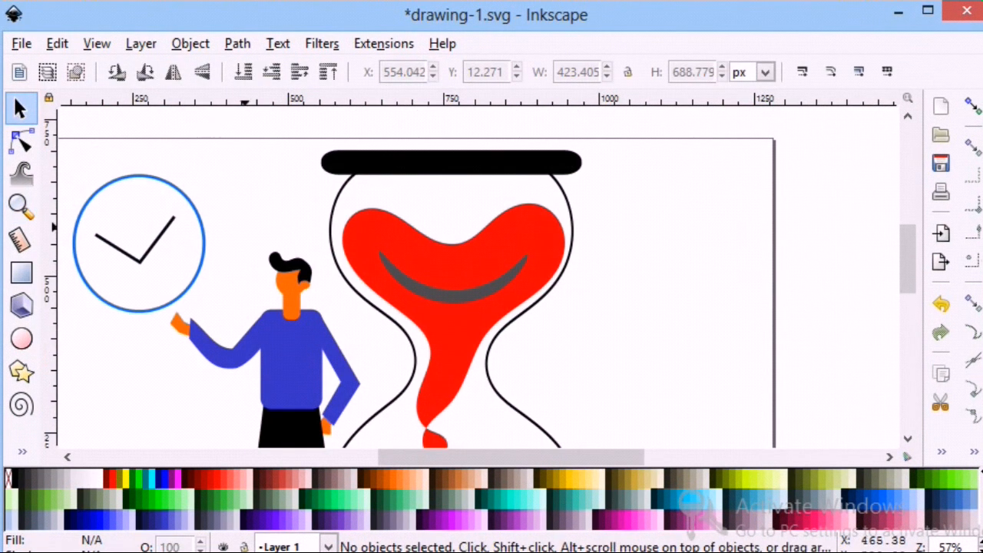
{"action": "left_click", "coordinate": [337, 199]}
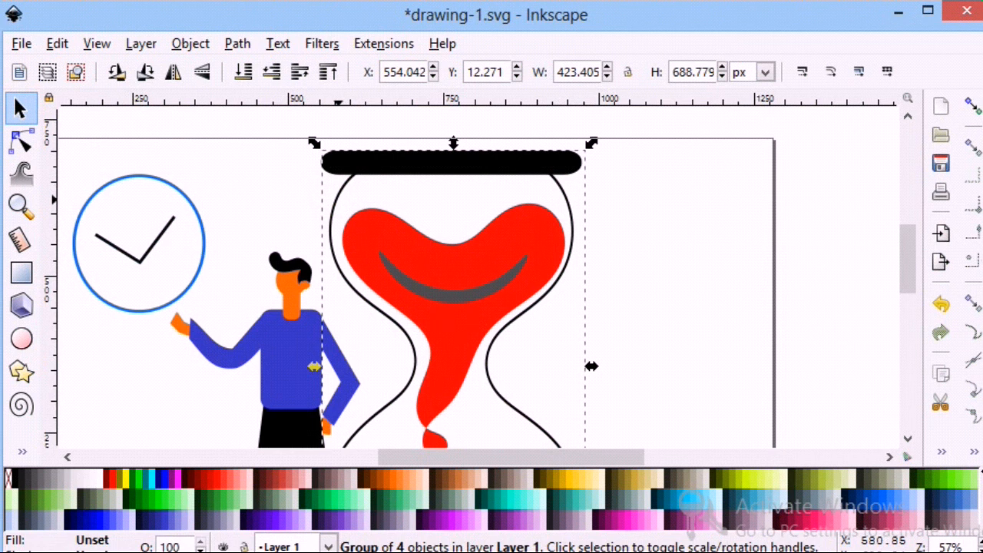
{"action": "left_click", "coordinate": [648, 235]}
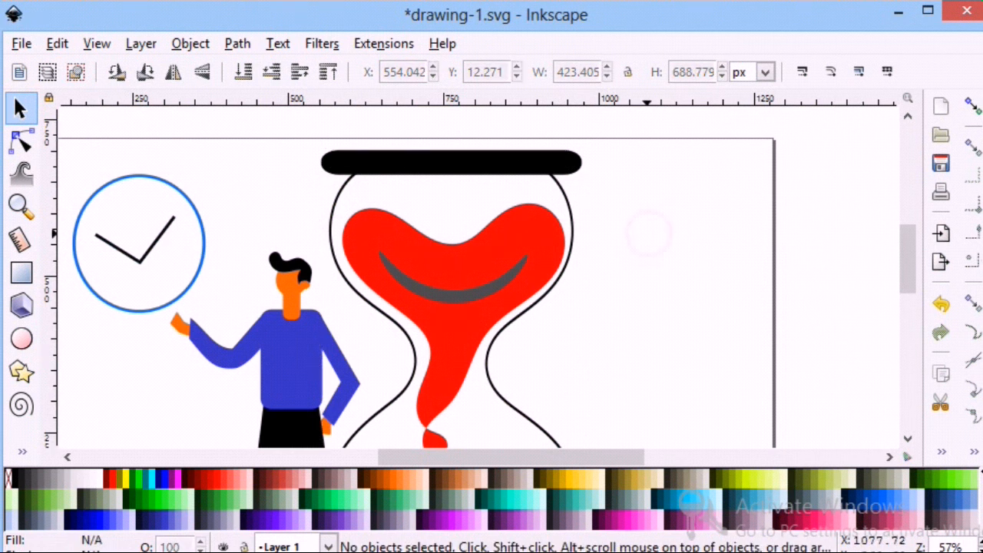
{"action": "key", "text": "r"}
{"action": "left_click_drag", "start_coordinate": [629, 223], "coordinate": [677, 291]}
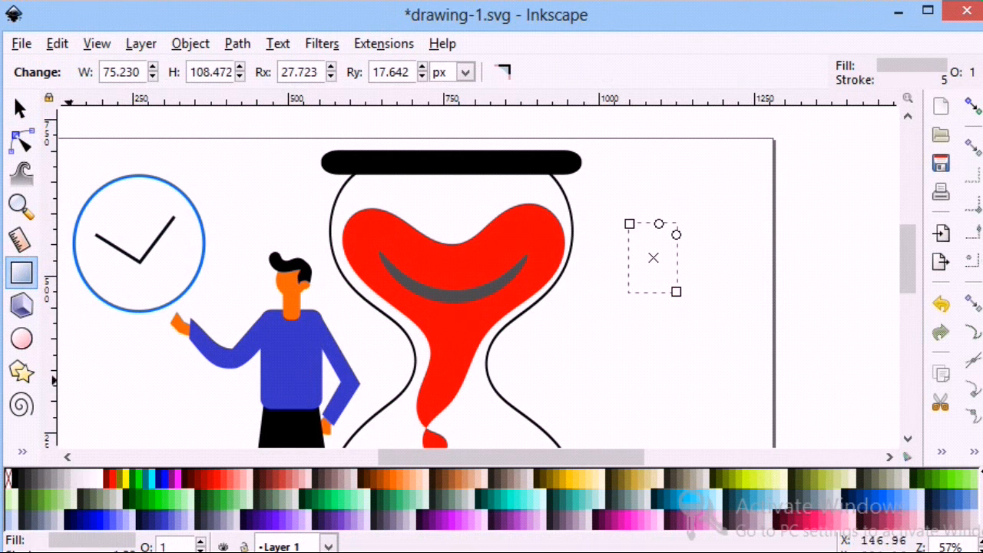
Remove the rounded rectangle's fill, leaving only a very light stroke
{"action": "left_click", "coordinate": [113, 542]}
{"action": "key", "text": "ctrl+w"}
{"action": "left_click", "coordinate": [597, 279]}
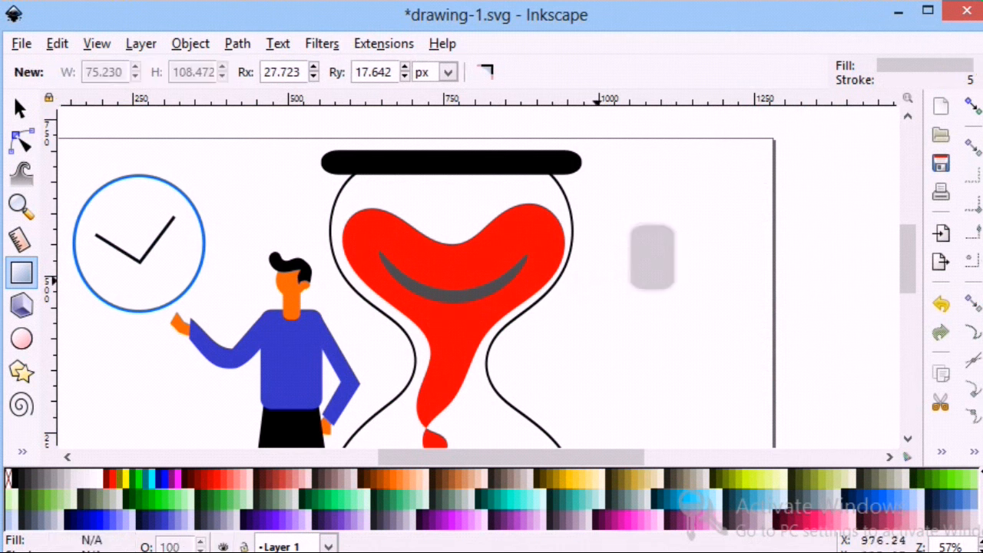
{"action": "left_click", "coordinate": [89, 546]}
{"action": "left_click", "coordinate": [773, 36]}
{"action": "left_click", "coordinate": [826, 36]}
{"action": "left_click", "coordinate": [666, 254]}
{"action": "left_click", "coordinate": [20, 108]}
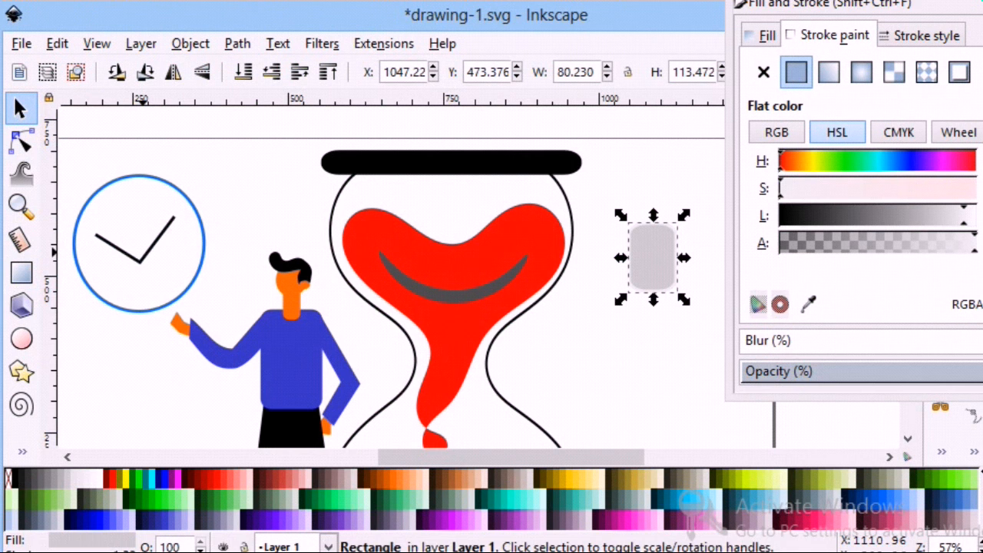
{"action": "left_click", "coordinate": [764, 71]}
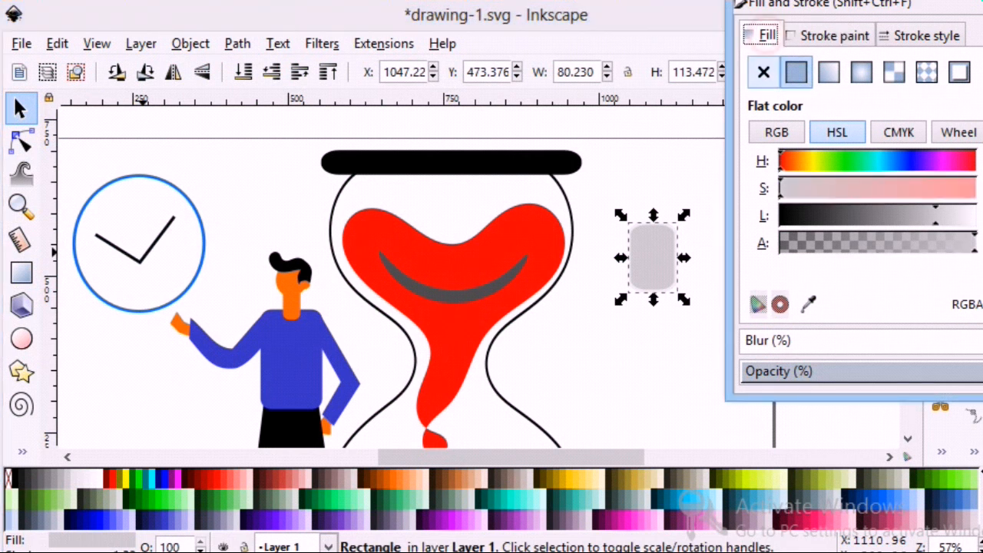
Enlarge the rounded rectangle to about 112 px wide and 141 px high
{"action": "left_click_drag", "start_coordinate": [683, 295], "coordinate": [704, 311]}
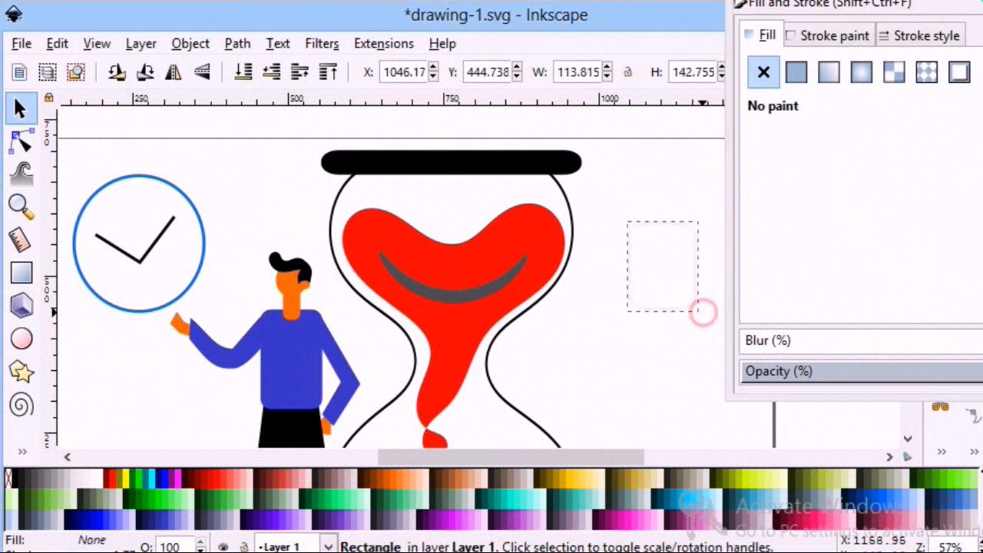
{"action": "left_click", "coordinate": [704, 312]}
{"action": "key", "text": "F12"}
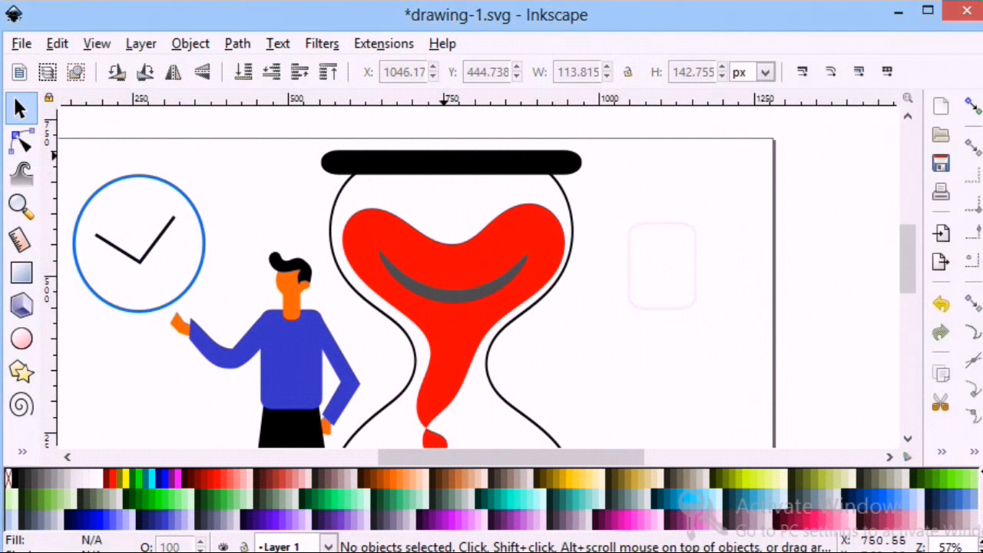
Draw a narrow upright bar about 33 px wide and 92 px high inside the rounded frame, with sharp corners
{"action": "left_click", "coordinate": [21, 272]}
{"action": "left_click_drag", "start_coordinate": [647, 239], "coordinate": [679, 292]}
{"action": "left_click", "coordinate": [502, 72]}
{"action": "left_click", "coordinate": [20, 108]}
{"action": "left_click_drag", "start_coordinate": [643, 265], "coordinate": [675, 265]}
{"action": "left_click", "coordinate": [703, 319]}
{"action": "left_click", "coordinate": [694, 299]}
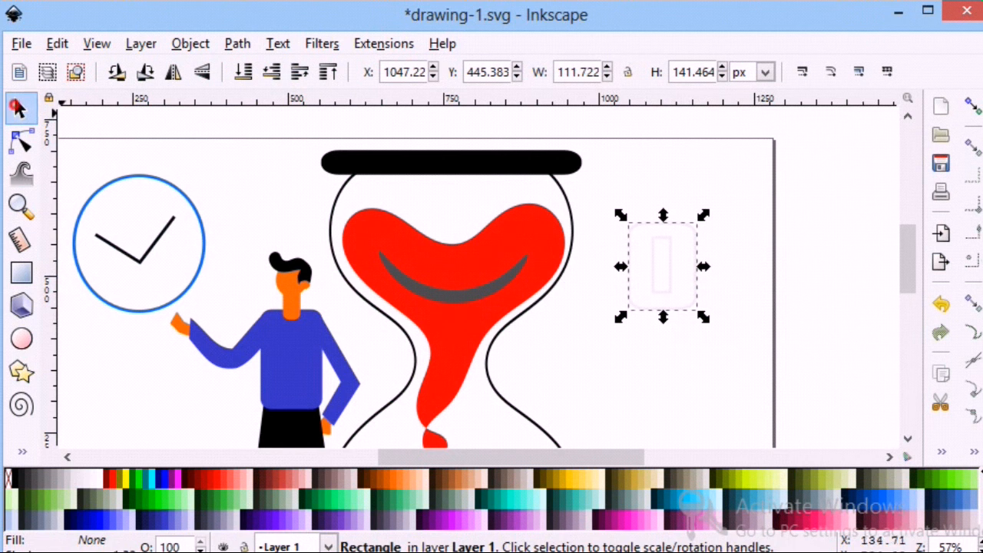
Give the narrow bar a flat light gray fill and remove its stroke
{"action": "left_click", "coordinate": [662, 265]}
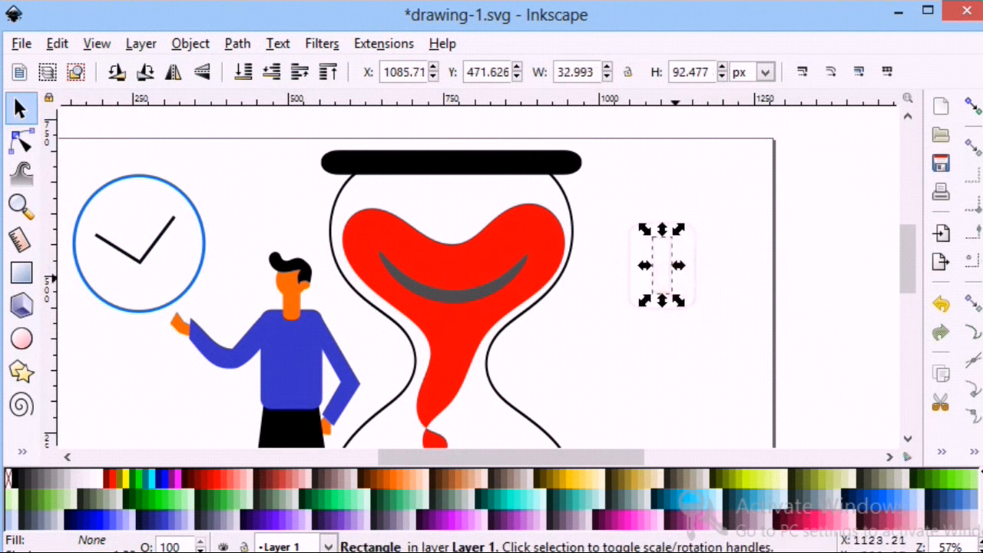
{"action": "left_click", "coordinate": [93, 539]}
{"action": "left_click", "coordinate": [796, 72]}
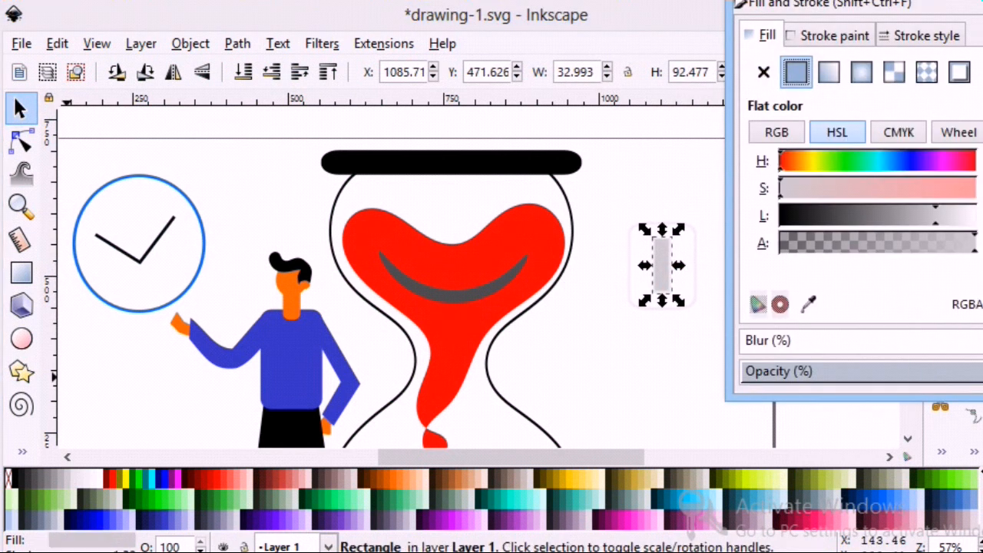
{"action": "left_click", "coordinate": [834, 35]}
{"action": "left_click", "coordinate": [763, 72]}
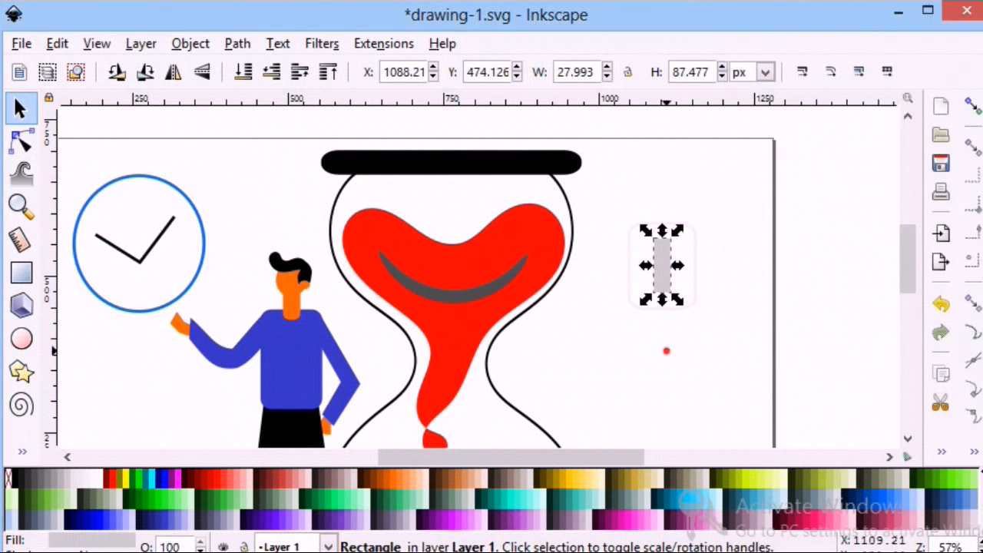
{"action": "left_click", "coordinate": [667, 351]}
Duplicate the rounded frame and enlarge the copy around it to about 138 px wide and 162 px high
{"action": "left_click", "coordinate": [690, 292]}
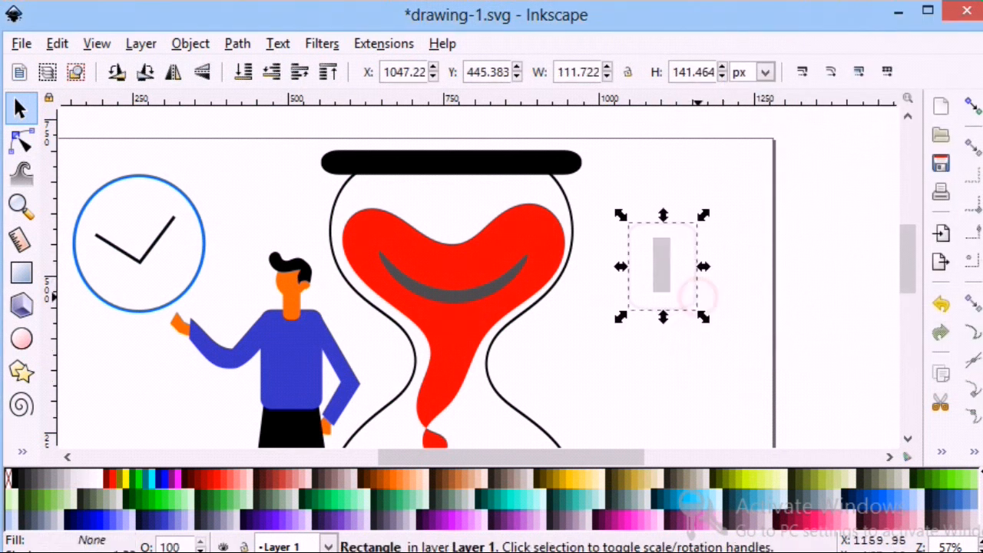
{"action": "right_click", "coordinate": [693, 296]}
{"action": "left_click", "coordinate": [753, 103]}
{"action": "left_click_drag", "start_coordinate": [702, 215], "coordinate": [711, 208]}
{"action": "left_click", "coordinate": [620, 316]}
{"action": "left_click_drag", "start_coordinate": [620, 317], "coordinate": [612, 321]}
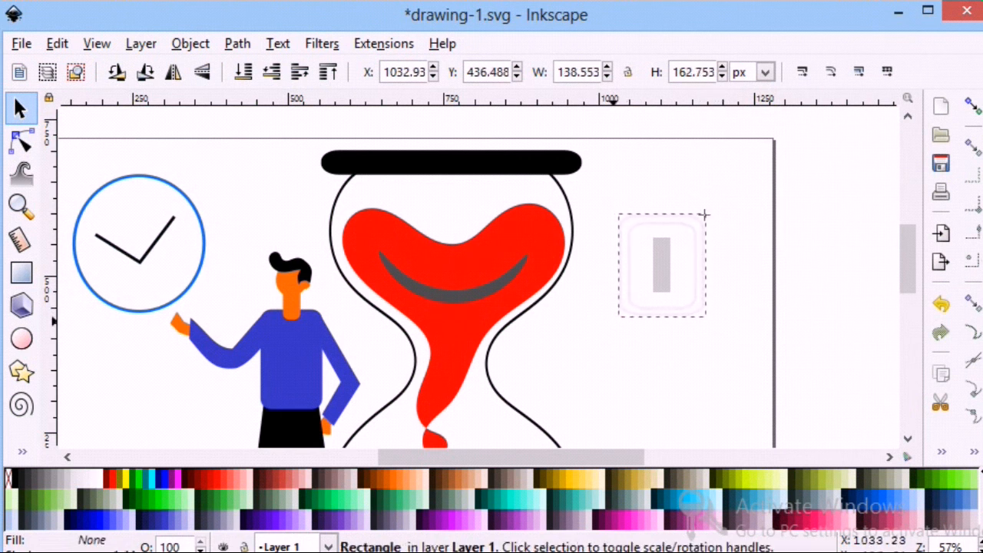
{"action": "left_click", "coordinate": [632, 357]}
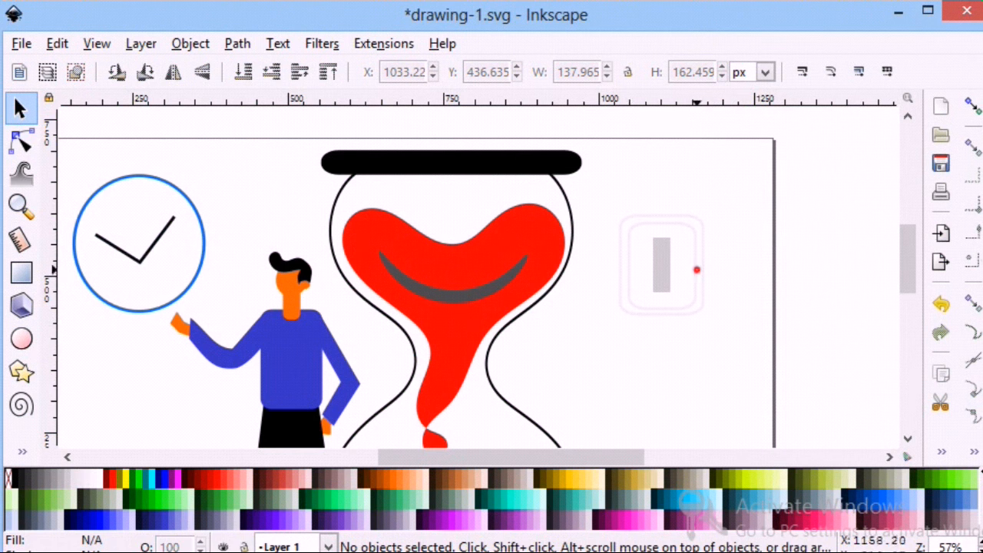
Replace the rounded frames and bar with a sharp-cornered light gray rectangle about 126 px wide and 161 px high
{"action": "double_click", "coordinate": [696, 269]}
{"action": "left_click", "coordinate": [650, 346]}
{"action": "left_click", "coordinate": [21, 108]}
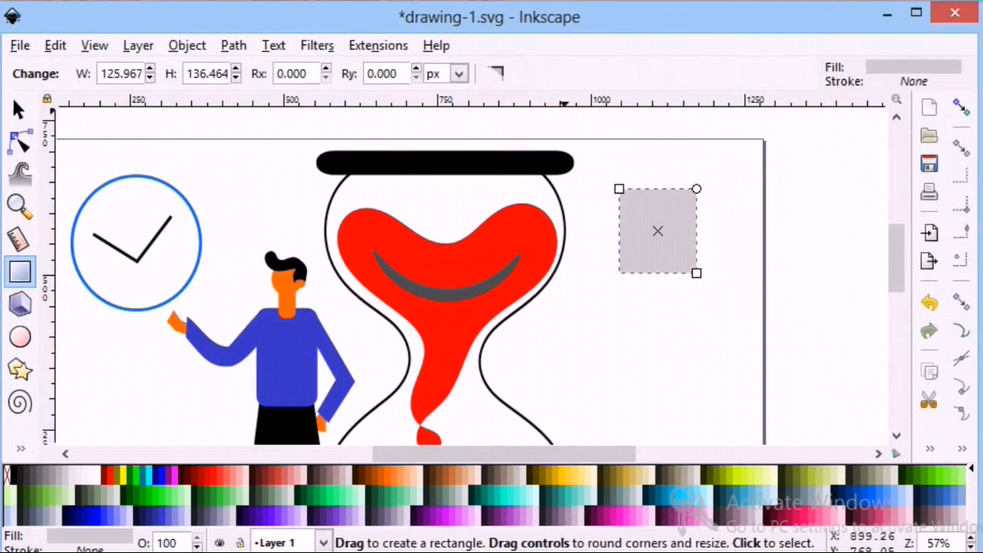
{"action": "key", "text": "s"}
{"action": "left_click_drag", "start_coordinate": [658, 284], "coordinate": [658, 294]}
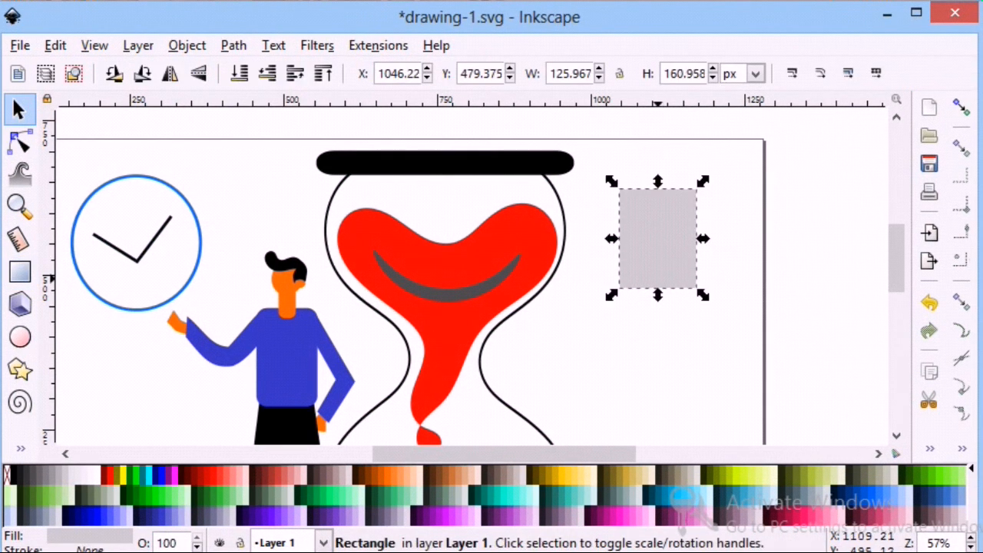
Duplicate the gray rectangle, shrink the copy evenly inside it and fill it with white
{"action": "right_click", "coordinate": [644, 221]}
{"action": "left_click", "coordinate": [720, 286]}
{"action": "left_click_drag", "start_coordinate": [703, 182], "coordinate": [692, 192]}
{"action": "left_click_drag", "start_coordinate": [612, 295], "coordinate": [624, 281]}
{"action": "left_click", "coordinate": [97, 475]}
Recolour the outer rectangle of the picture frame in a lighter gray
{"action": "left_click", "coordinate": [647, 347]}
{"action": "left_click_drag", "start_coordinate": [723, 310], "coordinate": [596, 161]}
{"action": "left_click", "coordinate": [745, 341]}
{"action": "left_click", "coordinate": [666, 281]}
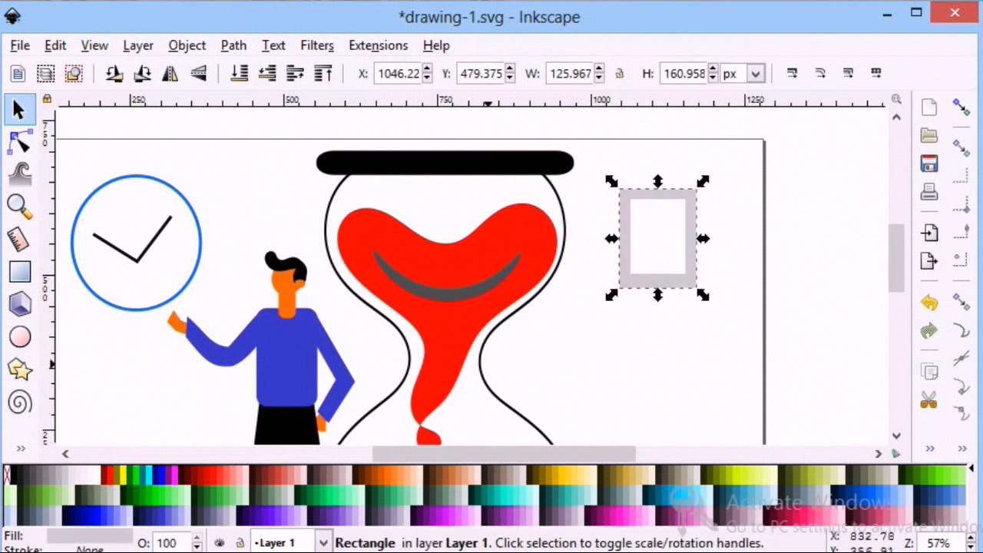
{"action": "left_click", "coordinate": [86, 476]}
{"action": "left_click", "coordinate": [661, 347]}
Draw a small upright light gray rectangle in the middle of the white frame area
{"action": "scroll", "coordinate": [661, 346], "scroll_direction": "up", "scroll_amount": 1}
{"action": "left_click", "coordinate": [19, 270]}
{"action": "left_click_drag", "start_coordinate": [648, 257], "coordinate": [666, 306]}
Group the three picture frame rectangles and move the group lower beside the hourglass
{"action": "scroll", "coordinate": [395, 307], "scroll_direction": "down", "scroll_amount": 3}
{"action": "key", "text": "s"}
{"action": "left_click_drag", "start_coordinate": [597, 133], "coordinate": [726, 247]}
{"action": "key", "text": "ctrl+g"}
{"action": "scroll", "coordinate": [660, 308], "scroll_direction": "up", "scroll_amount": 3}
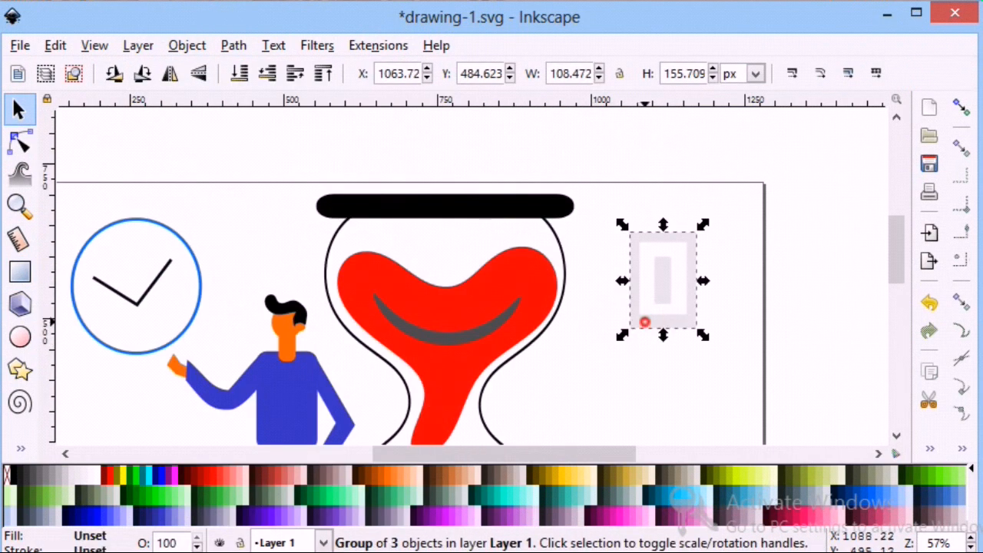
{"action": "left_click_drag", "start_coordinate": [645, 322], "coordinate": [648, 391]}
{"action": "left_click", "coordinate": [560, 290]}
Move the hourglass group slightly down towards the page's lower edge
{"action": "scroll", "coordinate": [560, 289], "scroll_direction": "down", "scroll_amount": 6}
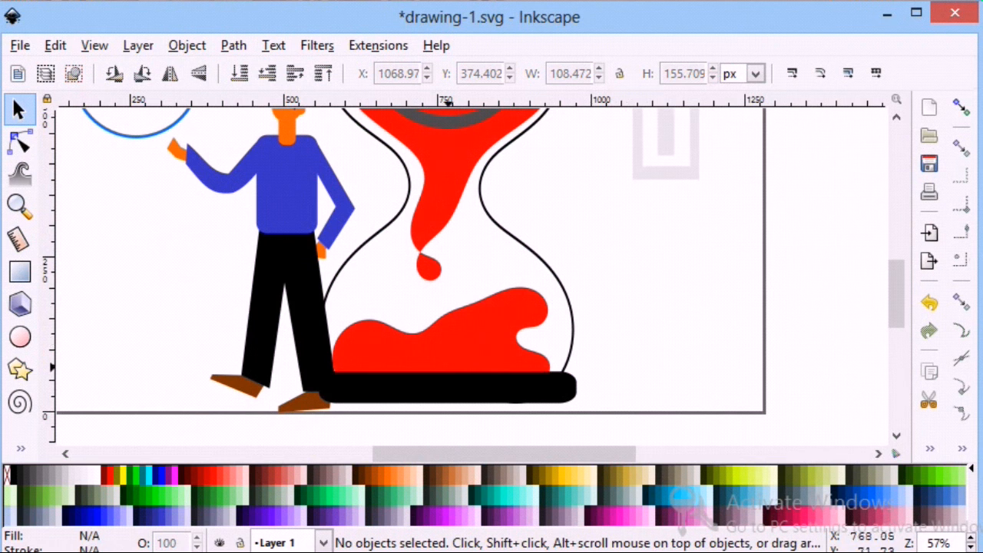
{"action": "left_click", "coordinate": [450, 367]}
{"action": "left_click", "coordinate": [150, 358]}
Draw a long thin shelf board above the picture frame with a short upright bracket, and duplicate the bracket near the other end
{"action": "scroll", "coordinate": [150, 357], "scroll_direction": "up", "scroll_amount": 5}
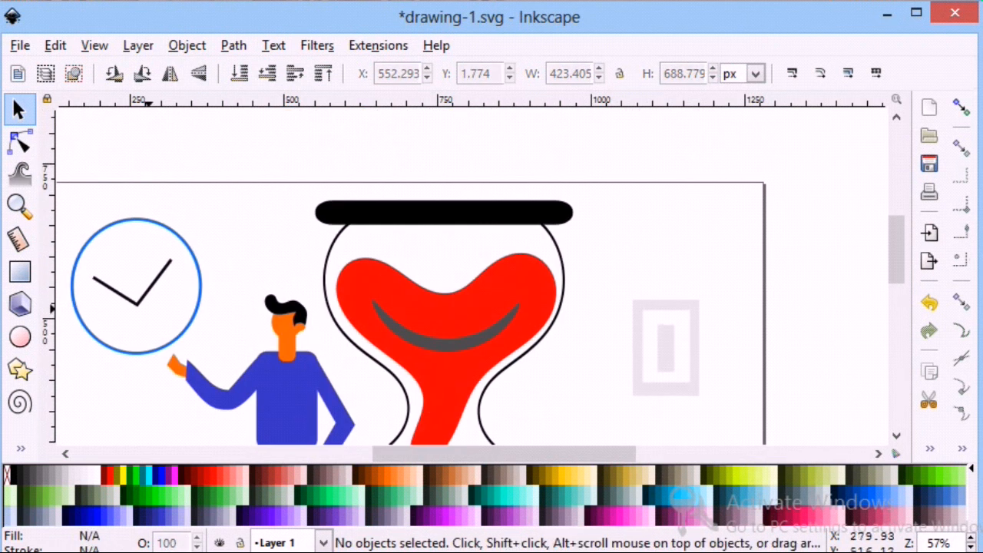
{"action": "left_click", "coordinate": [20, 272]}
{"action": "left_click_drag", "start_coordinate": [568, 232], "coordinate": [757, 240]}
{"action": "mouse_move", "coordinate": [599, 238]}
{"action": "left_mouse_down"}
{"action": "mouse_move", "coordinate": [610, 272]}
{"action": "mouse_move", "coordinate": [737, 255]}
{"action": "left_mouse_up"}
{"action": "left_click", "coordinate": [19, 109]}
{"action": "right_click", "coordinate": [604, 255]}
{"action": "left_click", "coordinate": [658, 306]}
{"action": "left_click", "coordinate": [683, 255]}
Draw a box standing on the shelf board and duplicate it as a slightly lower box beside it
{"action": "left_click", "coordinate": [20, 272]}
{"action": "mouse_move", "coordinate": [595, 198]}
{"action": "left_mouse_down"}
{"action": "mouse_move", "coordinate": [657, 233]}
{"action": "mouse_move", "coordinate": [688, 217]}
{"action": "mouse_move", "coordinate": [685, 198]}
{"action": "left_mouse_up"}
{"action": "key", "text": "s"}
{"action": "right_click", "coordinate": [640, 211]}
{"action": "left_click", "coordinate": [683, 306]}
{"action": "left_click", "coordinate": [665, 261]}
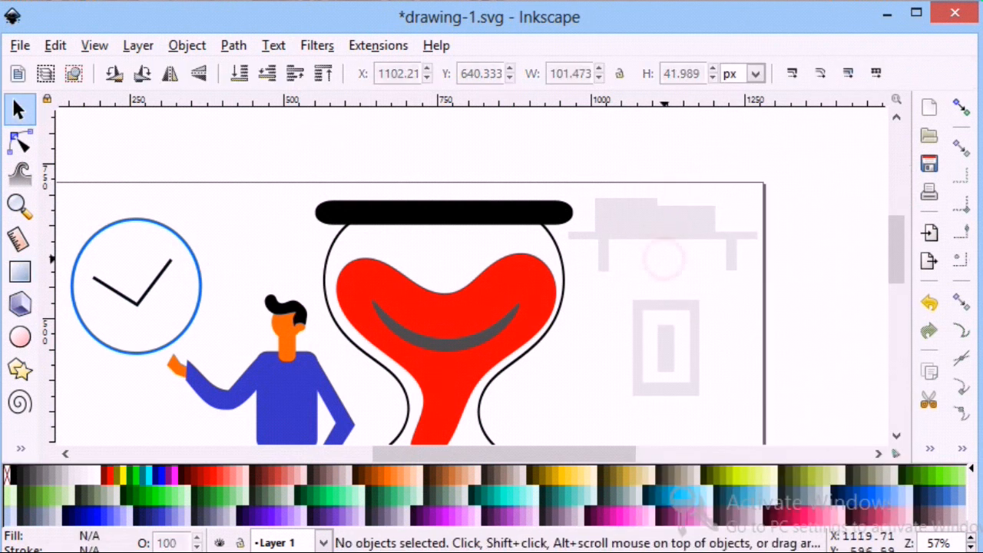
Recolour both boxes on the shelf in the same light gray as the board
{"action": "left_click", "coordinate": [628, 209]}
{"action": "left_click", "coordinate": [70, 472]}
{"action": "left_click", "coordinate": [684, 219]}
{"action": "left_click", "coordinate": [70, 472]}
{"action": "left_click", "coordinate": [654, 277]}
Select the shelf board, brackets and boxes and group them
{"action": "scroll", "coordinate": [661, 356], "scroll_direction": "down", "scroll_amount": 1}
{"action": "scroll", "coordinate": [660, 356], "scroll_direction": "up", "scroll_amount": 5}
{"action": "scroll", "coordinate": [660, 356], "scroll_direction": "down", "scroll_amount": 4}
{"action": "left_click_drag", "start_coordinate": [583, 194], "coordinate": [760, 284]}
{"action": "left_click", "coordinate": [575, 234], "text": "shift"}
{"action": "left_click", "coordinate": [186, 46]}
{"action": "left_click", "coordinate": [206, 219]}
Enlarge the shelf group towards the hourglass and lower it to the bottom of the stacking order
{"action": "left_click_drag", "start_coordinate": [664, 192], "coordinate": [663, 176]}
{"action": "left_click", "coordinate": [586, 234]}
{"action": "left_click", "coordinate": [585, 229]}
{"action": "left_click_drag", "start_coordinate": [563, 228], "coordinate": [527, 229]}
{"action": "left_click_drag", "start_coordinate": [612, 204], "coordinate": [618, 205]}
{"action": "left_click", "coordinate": [239, 73]}
{"action": "left_click", "coordinate": [276, 125]}
Resize the shelf group to about 327 px wide and 131 px high so it fits within the page
{"action": "left_click", "coordinate": [540, 279]}
{"action": "left_click", "coordinate": [540, 278], "text": "alt"}
{"action": "left_click_drag", "start_coordinate": [539, 279], "coordinate": [547, 279]}
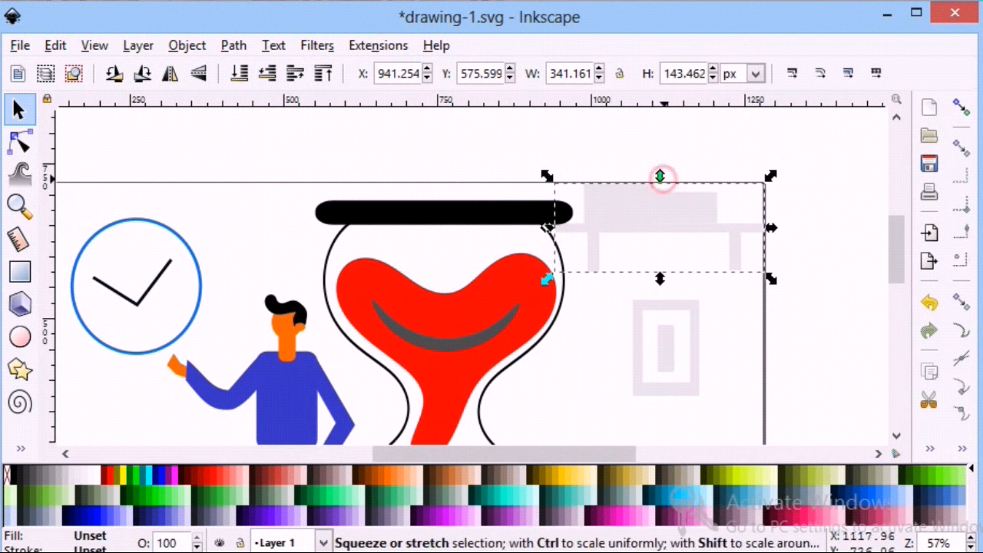
{"action": "left_click_drag", "start_coordinate": [659, 176], "coordinate": [660, 182]}
{"action": "left_click", "coordinate": [720, 219]}
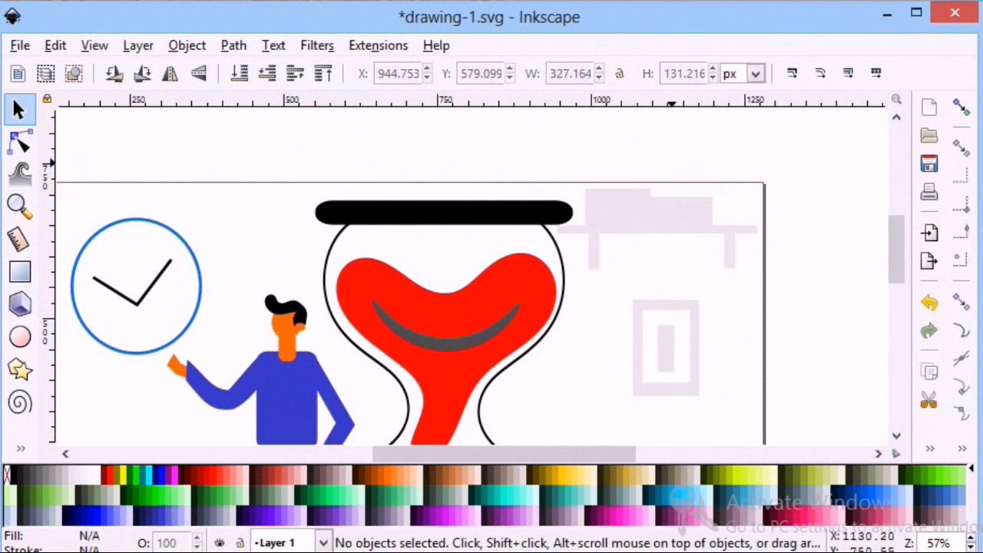
Stretch the shelf group to about 351 px wide so the board's end reaches behind the hourglass outline
{"action": "scroll", "coordinate": [672, 163], "scroll_direction": "up", "scroll_amount": 3}
{"action": "scroll", "coordinate": [637, 134], "scroll_direction": "down", "scroll_amount": 6}
{"action": "key", "text": "F3"}
{"action": "key", "text": "minus"}
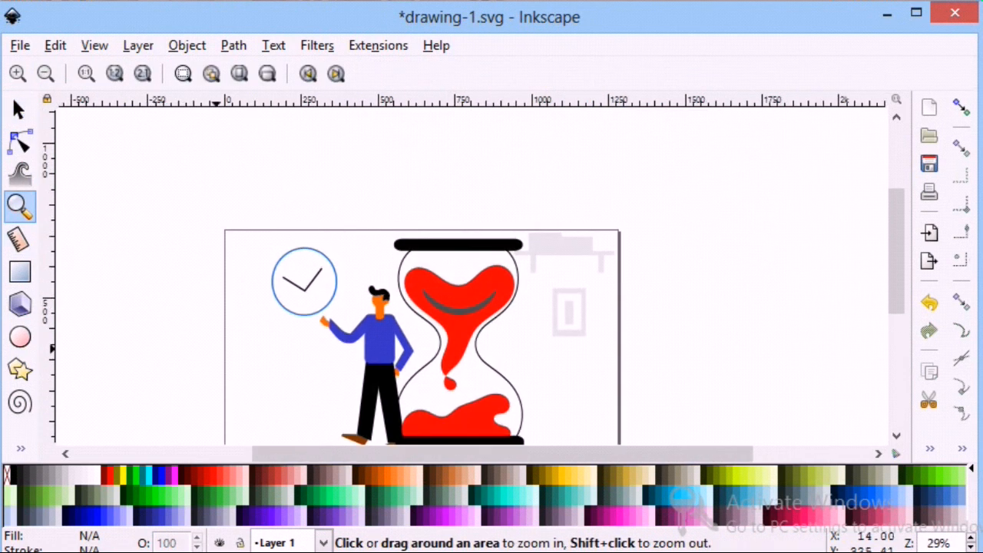
{"action": "left_click", "coordinate": [515, 253]}
{"action": "left_click", "coordinate": [515, 253]}
{"action": "left_click", "coordinate": [515, 253]}
{"action": "left_click", "coordinate": [515, 263]}
{"action": "left_click", "coordinate": [515, 263]}
{"action": "left_click", "coordinate": [515, 263]}
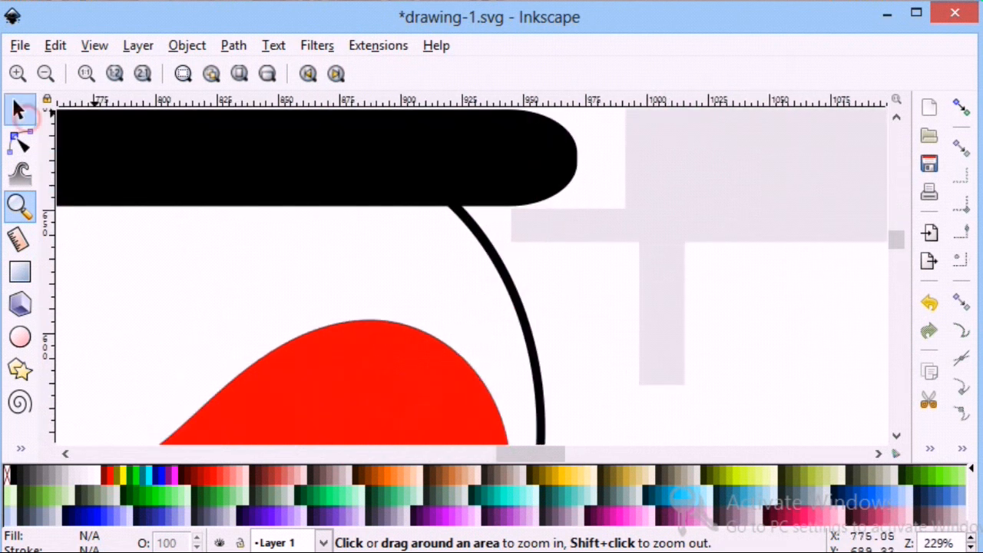
{"action": "left_click", "coordinate": [19, 110]}
{"action": "left_click", "coordinate": [609, 228]}
{"action": "left_click_drag", "start_coordinate": [504, 224], "coordinate": [440, 224]}
{"action": "left_click", "coordinate": [215, 276]}
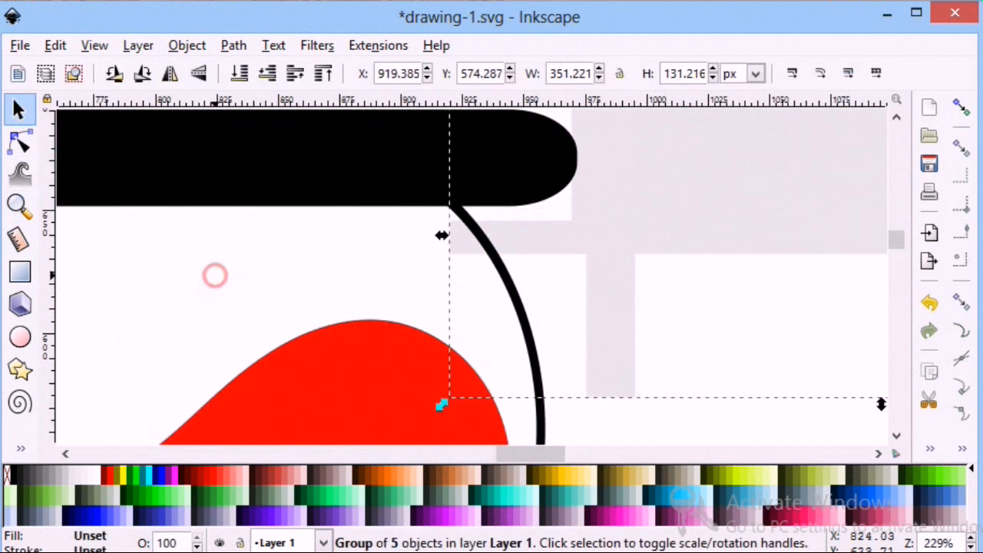
{"action": "scroll", "coordinate": [215, 277], "scroll_direction": "down", "scroll_amount": 5}
{"action": "left_click", "coordinate": [19, 206]}
{"action": "left_click", "coordinate": [47, 73]}
{"action": "left_click", "coordinate": [47, 73]}
{"action": "left_click", "coordinate": [47, 73]}
{"action": "left_click", "coordinate": [47, 73]}
{"action": "left_click", "coordinate": [19, 110]}
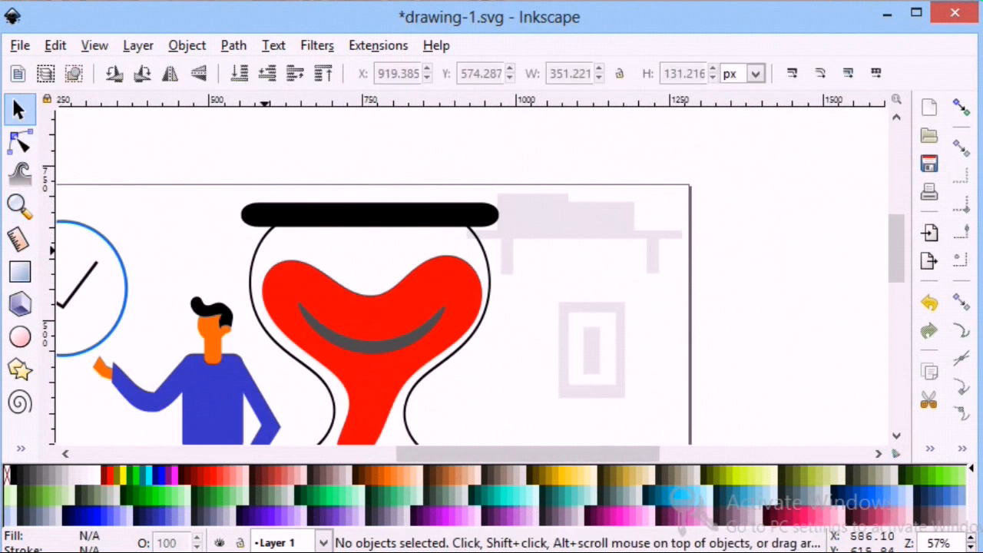
{"action": "left_click", "coordinate": [260, 248]}
{"action": "left_click", "coordinate": [72, 475]}
{"action": "key", "text": "ctrl+z"}
{"action": "left_click", "coordinate": [522, 310]}
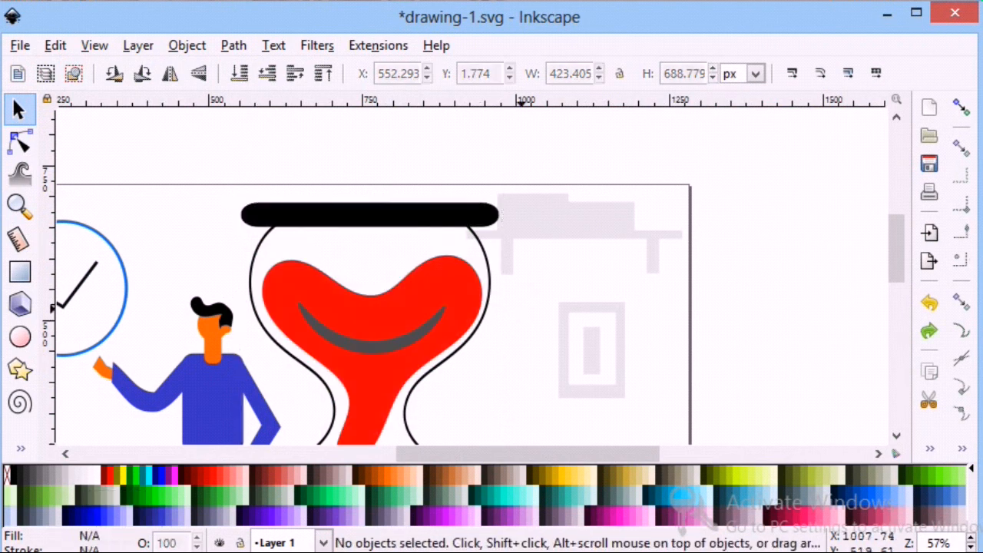
{"action": "left_click", "coordinate": [532, 234]}
{"action": "right_click", "coordinate": [532, 234]}
{"action": "left_click", "coordinate": [502, 351]}
{"action": "left_click", "coordinate": [478, 291]}
{"action": "left_click", "coordinate": [519, 232], "text": "shift"}
{"action": "left_click", "coordinate": [186, 45]}
{"action": "mouse_move", "coordinate": [233, 45]}
{"action": "left_click", "coordinate": [302, 217]}
{"action": "key", "text": "Escape"}
{"action": "left_click", "coordinate": [464, 241]}
{"action": "left_click", "coordinate": [554, 124]}
Move the picture frame group down below the shelf, to about X 1075.96 and Y 276.43 px
{"action": "scroll", "coordinate": [565, 192], "scroll_direction": "up", "scroll_amount": 1}
{"action": "mouse_move", "coordinate": [594, 368]}
{"action": "left_mouse_down"}
{"action": "mouse_move", "coordinate": [599, 351]}
{"action": "mouse_move", "coordinate": [586, 354]}
{"action": "left_mouse_up"}
{"action": "scroll", "coordinate": [584, 330], "scroll_direction": "down", "scroll_amount": 2}
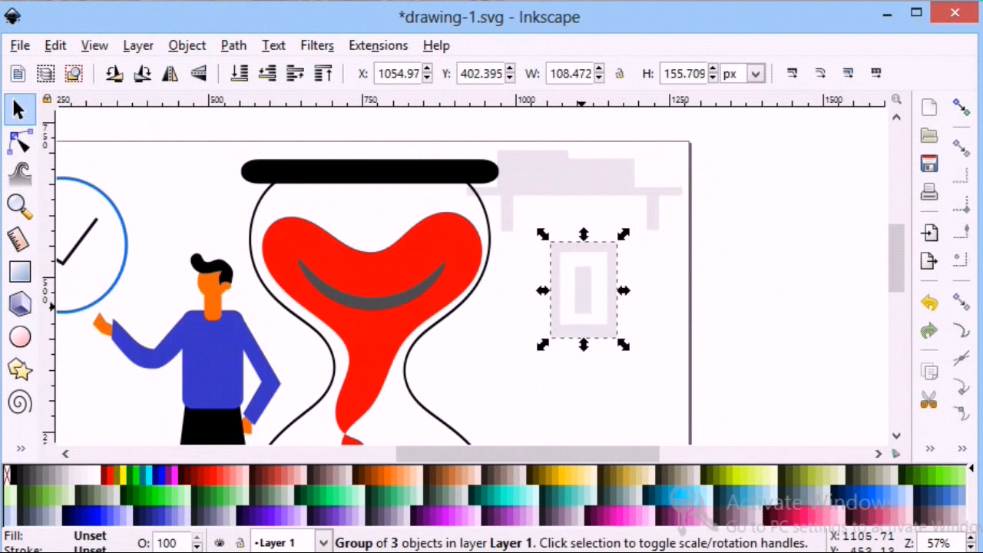
{"action": "left_click_drag", "start_coordinate": [582, 306], "coordinate": [595, 383]}
{"action": "scroll", "coordinate": [583, 338], "scroll_direction": "down", "scroll_amount": 4}
{"action": "left_click", "coordinate": [574, 303]}
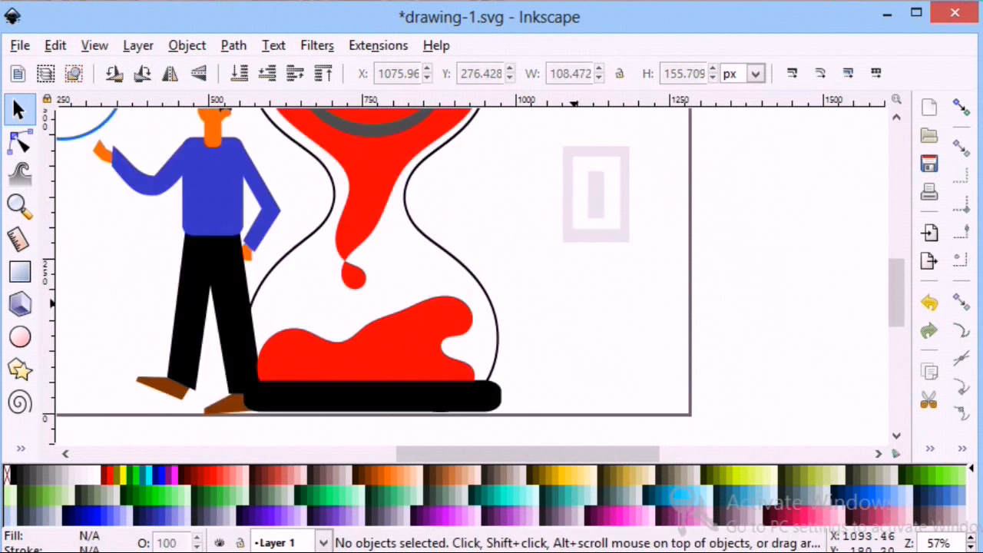
Draw a teardrop-shaped leaf about 70 px wide and 95 px high beside the hourglass's lower bulb
{"action": "scroll", "coordinate": [110, 336], "scroll_direction": "down", "scroll_amount": 1}
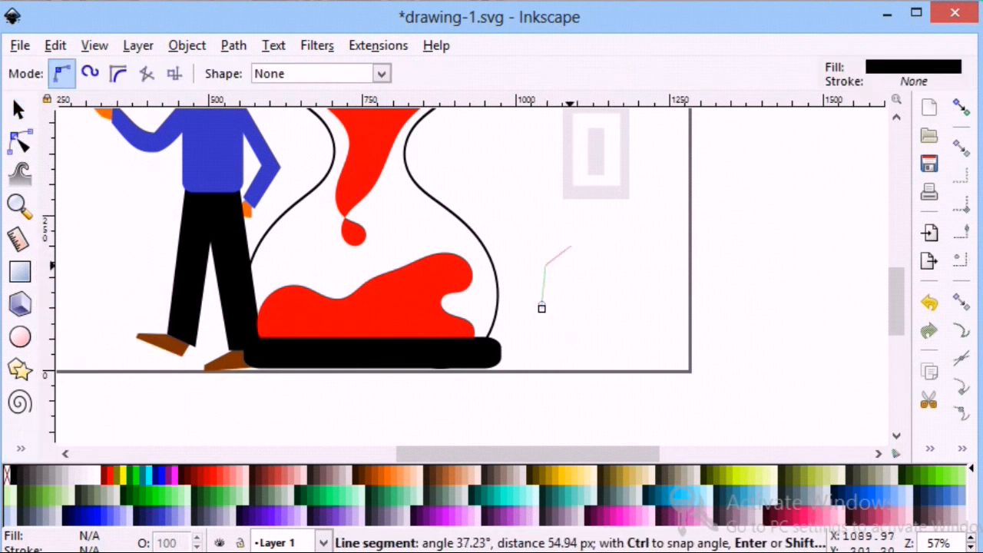
{"action": "left_click", "coordinate": [544, 306]}
{"action": "key", "text": "s"}
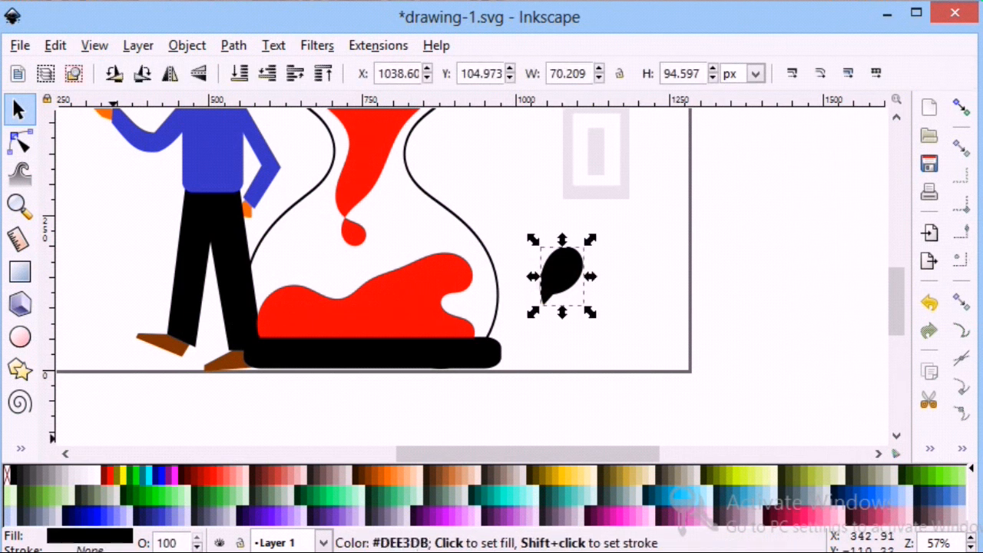
Fill the leaf light gray and place a larger, rotated copy about 102 px wide and 111 px high beside it
{"action": "left_click", "coordinate": [565, 267]}
{"action": "left_click_drag", "start_coordinate": [609, 289], "coordinate": [615, 298]}
{"action": "left_click_drag", "start_coordinate": [628, 266], "coordinate": [642, 239]}
{"action": "left_click_drag", "start_coordinate": [649, 335], "coordinate": [642, 330]}
{"action": "left_click", "coordinate": [615, 288]}
{"action": "left_click_drag", "start_coordinate": [636, 239], "coordinate": [621, 278]}
{"action": "left_click", "coordinate": [542, 397]}
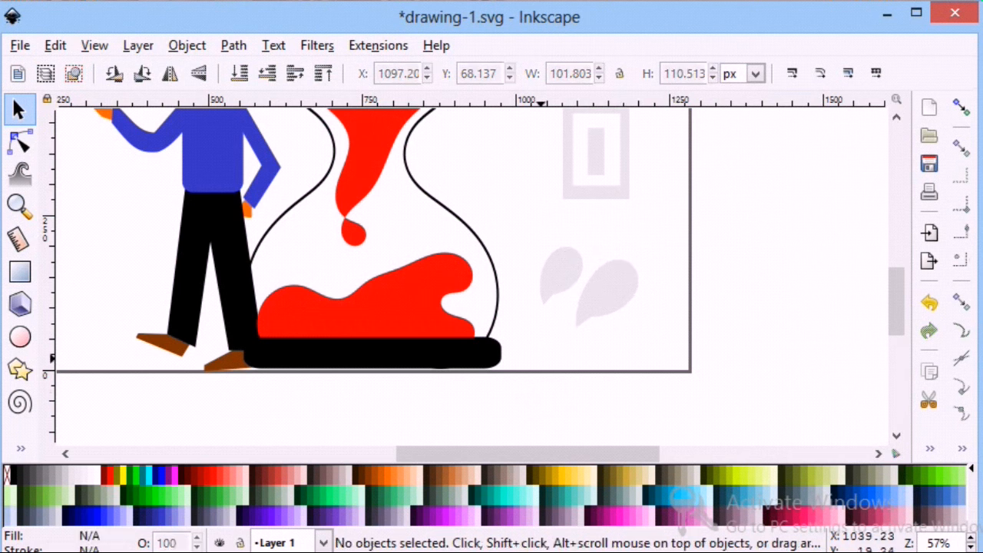
Rotate the small leaf away from the large one, to about 63 by 96 px, and add a third leaf below the large one
{"action": "left_click", "coordinate": [559, 277]}
{"action": "left_click", "coordinate": [559, 276]}
{"action": "left_click_drag", "start_coordinate": [533, 239], "coordinate": [538, 271]}
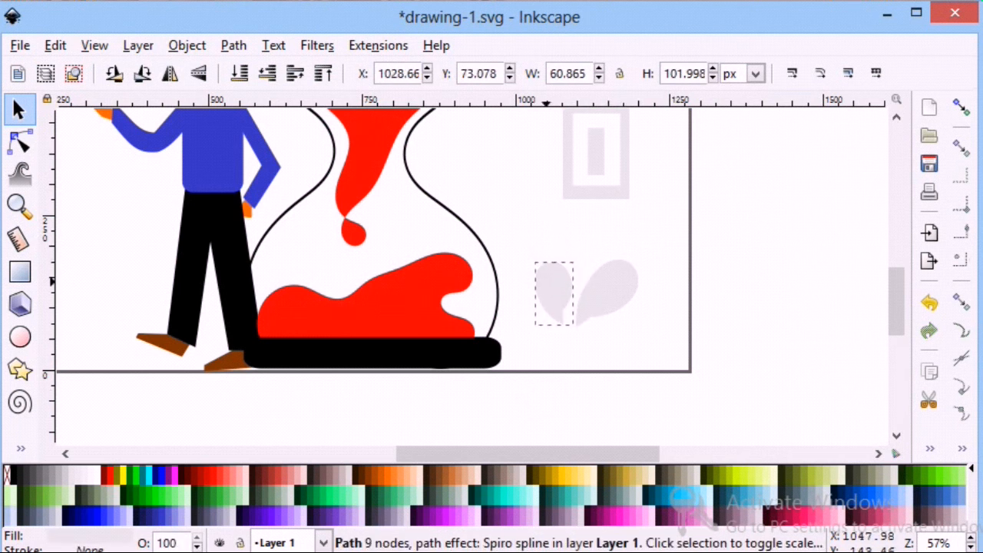
{"action": "right_click", "coordinate": [568, 277]}
{"action": "left_click", "coordinate": [607, 289]}
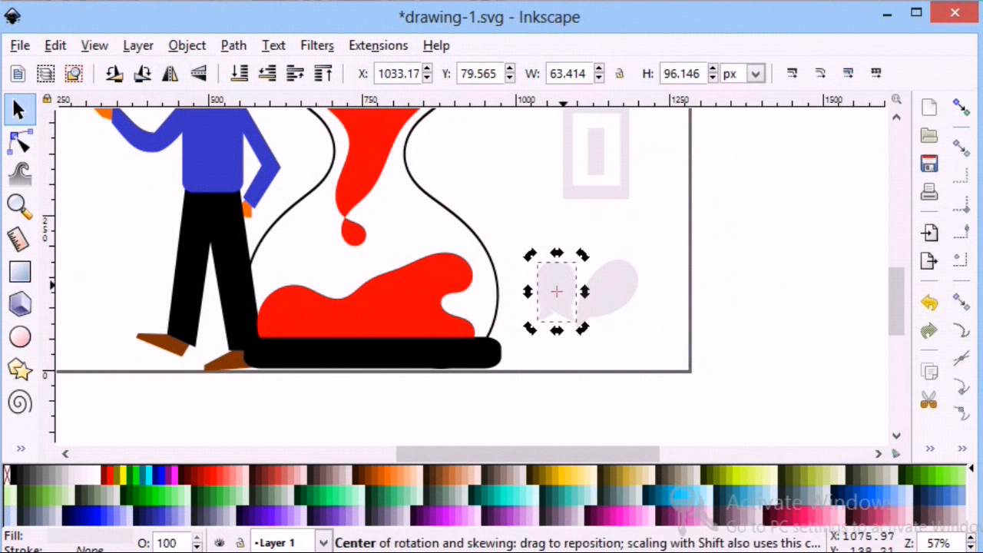
{"action": "left_click", "coordinate": [666, 308]}
Draw a thin curved light gray stem with the Spiro pen from the large leaf down to the page's lower edge
{"action": "left_click", "coordinate": [21, 449]}
{"action": "left_click", "coordinate": [77, 258]}
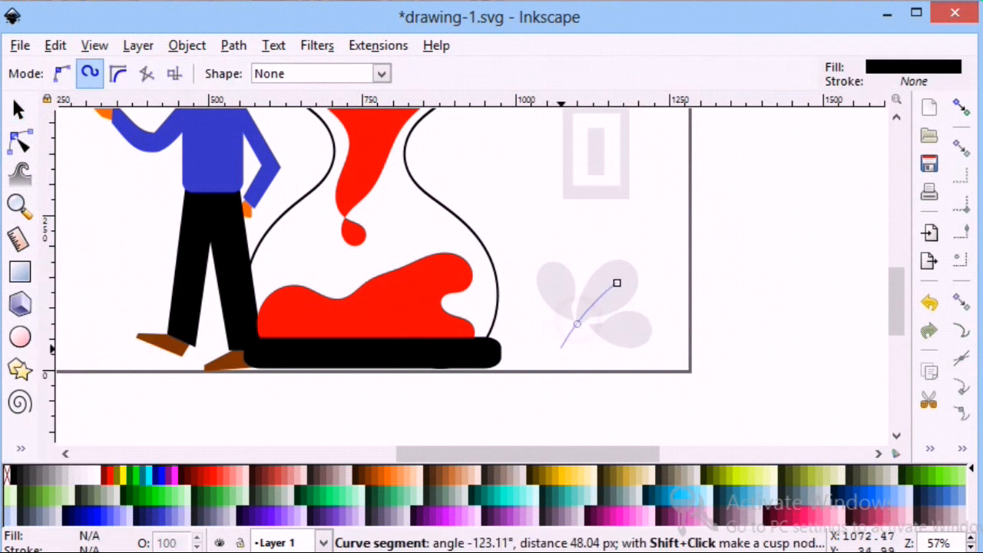
{"action": "double_click", "coordinate": [553, 369]}
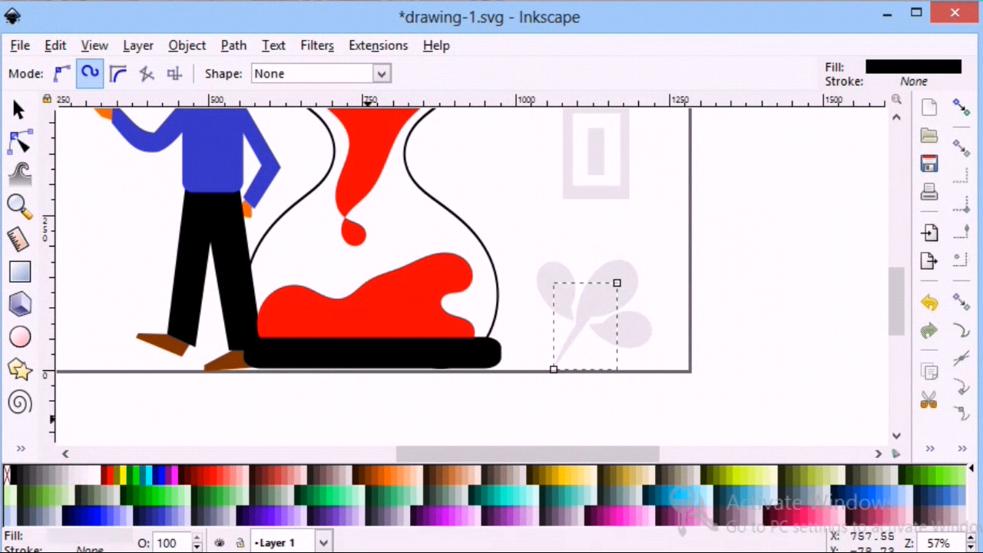
{"action": "left_click", "coordinate": [779, 333]}
{"action": "key", "text": "Escape"}
Select the three leaves and the stem and group them into one plant
{"action": "left_click", "coordinate": [20, 109]}
{"action": "left_click", "coordinate": [559, 285]}
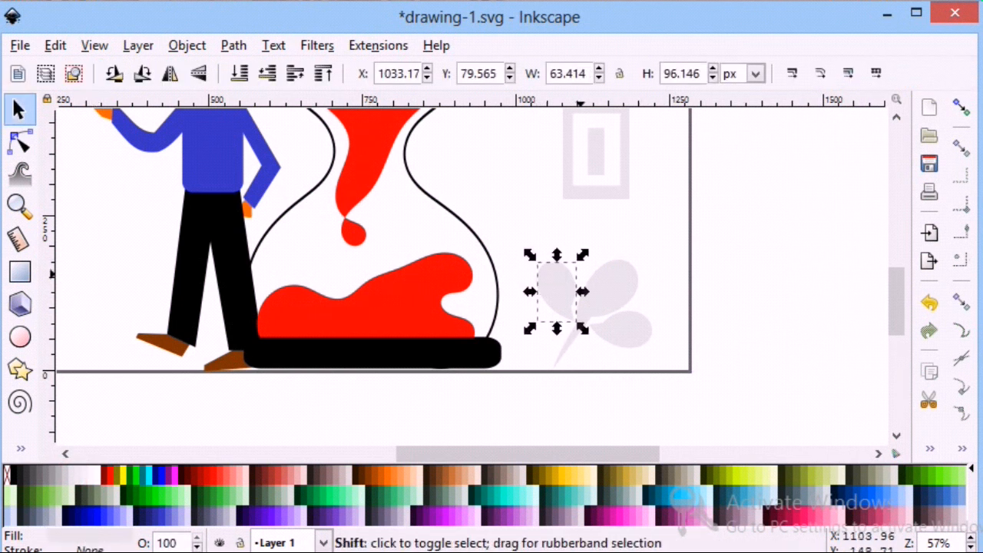
{"action": "left_click", "coordinate": [620, 329], "text": "shift"}
{"action": "left_click", "coordinate": [578, 325], "text": "shift"}
{"action": "left_click", "coordinate": [187, 46]}
{"action": "left_click", "coordinate": [215, 117]}
{"action": "left_click_drag", "start_coordinate": [658, 252], "coordinate": [632, 262]}
{"action": "left_click", "coordinate": [624, 293], "text": "shift"}
{"action": "left_click", "coordinate": [186, 45]}
{"action": "left_click", "coordinate": [209, 219]}
Move the plant group next to the hourglass base and rotate it slightly, to about 148 px wide and 146 px high
{"action": "left_click_drag", "start_coordinate": [588, 335], "coordinate": [560, 337]}
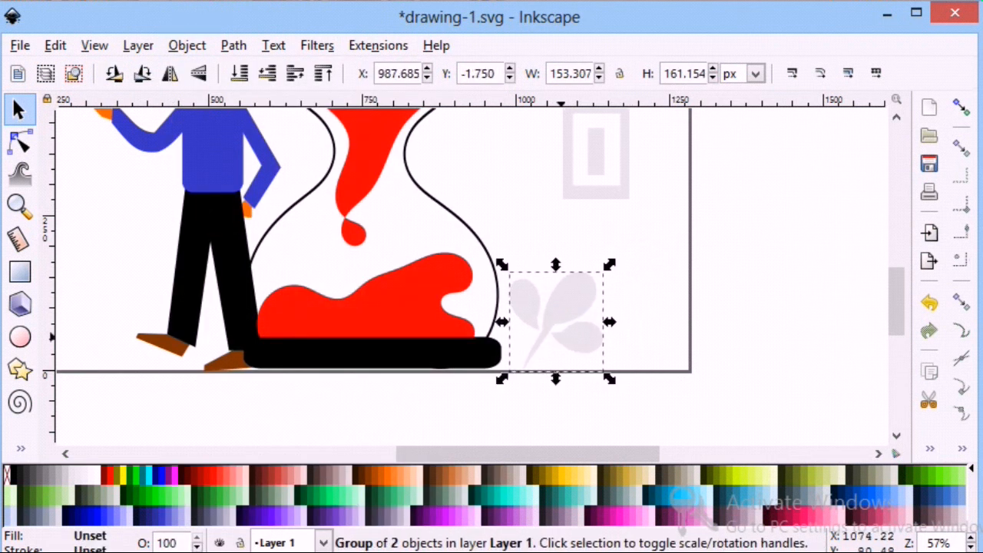
{"action": "left_click", "coordinate": [561, 337]}
{"action": "left_click_drag", "start_coordinate": [611, 263], "coordinate": [616, 274]}
Duplicate the plant, move the copy beside the character's feet and rotate it, to about 163 px wide and 174 px high
{"action": "key", "text": "ctrl+d"}
{"action": "left_click_drag", "start_coordinate": [557, 317], "coordinate": [194, 318]}
{"action": "left_click", "coordinate": [194, 318]}
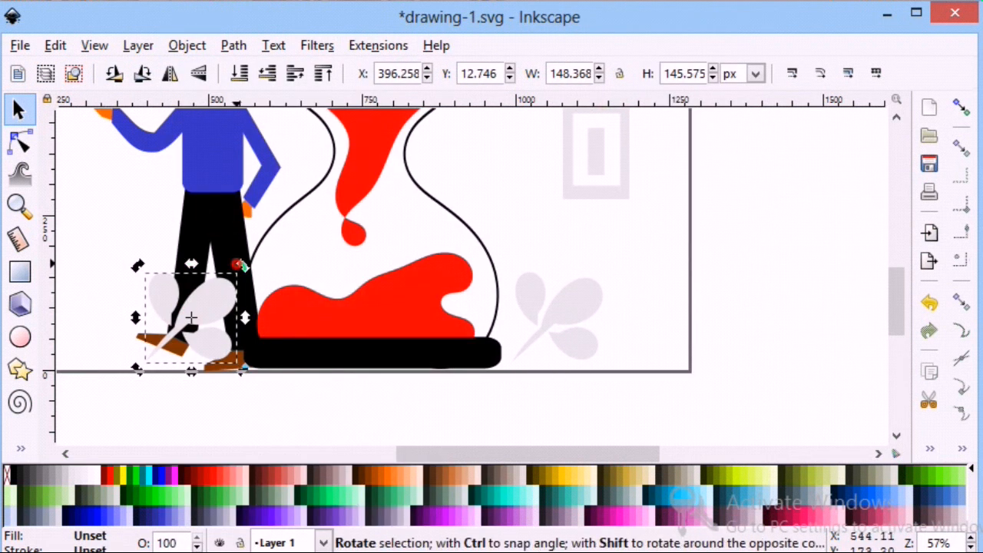
{"action": "left_click_drag", "start_coordinate": [244, 273], "coordinate": [249, 283]}
{"action": "left_click_drag", "start_coordinate": [190, 318], "coordinate": [136, 320]}
{"action": "scroll", "coordinate": [137, 320], "scroll_direction": "left", "scroll_amount": 5}
{"action": "left_click_drag", "start_coordinate": [310, 374], "coordinate": [310, 385]}
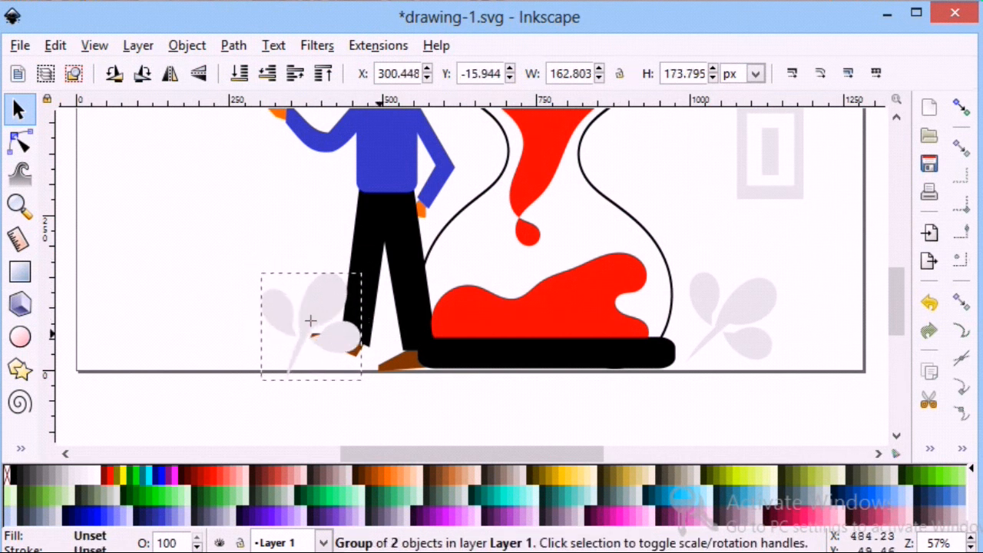
Move the plant copy into the empty area below the clock and enlarge it to about 200 by 253 px
{"action": "left_click_drag", "start_coordinate": [312, 326], "coordinate": [147, 315]}
{"action": "left_click_drag", "start_coordinate": [198, 262], "coordinate": [233, 188]}
{"action": "left_click", "coordinate": [164, 276]}
{"action": "key", "text": "Escape"}
Examine the whole composition on the page for balance and empty areas
{"action": "scroll", "coordinate": [254, 308], "scroll_direction": "up", "scroll_amount": 3}
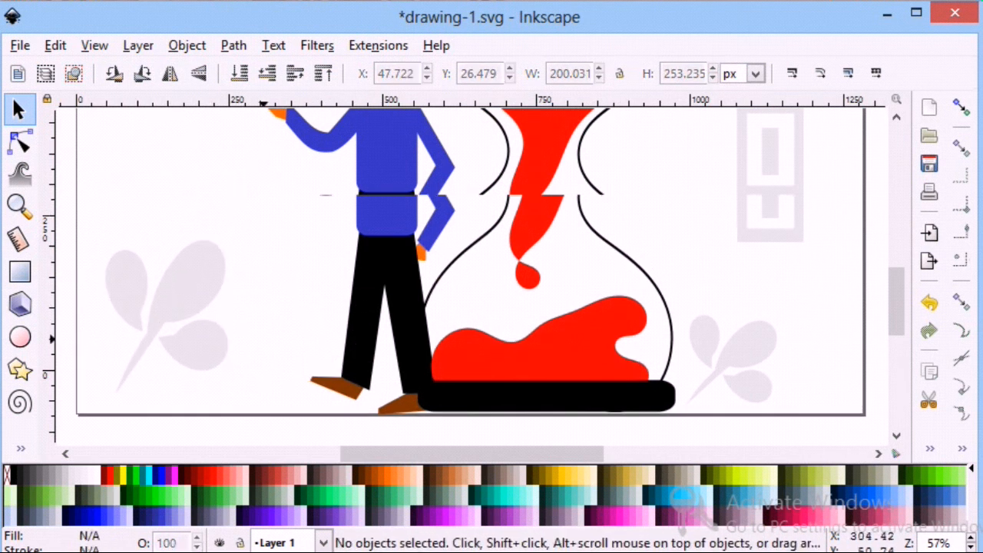
{"action": "scroll", "coordinate": [253, 326], "scroll_direction": "up", "scroll_amount": 4}
{"action": "left_click", "coordinate": [19, 206]}
{"action": "left_click", "coordinate": [45, 73]}
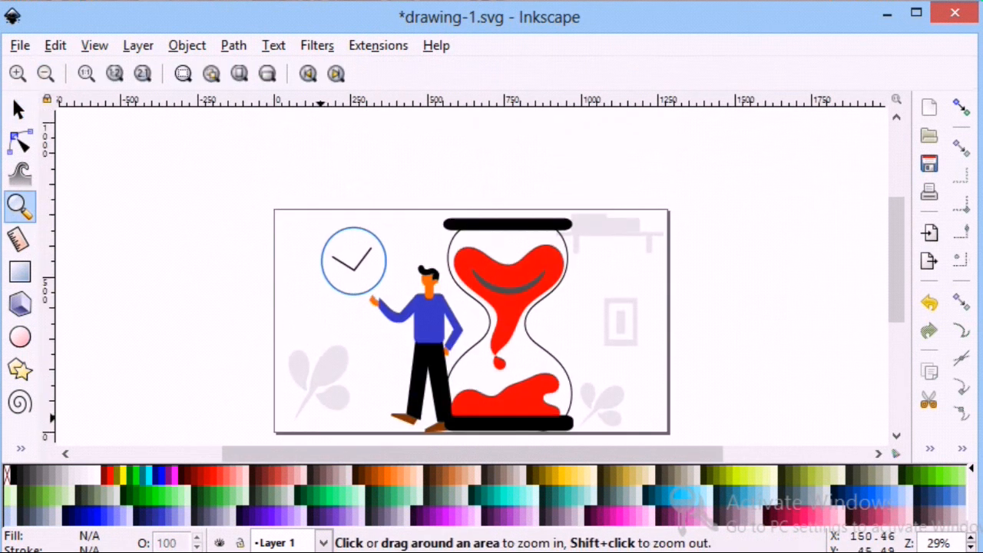
{"action": "scroll", "coordinate": [472, 299], "scroll_direction": "down", "scroll_amount": 1}
{"action": "scroll", "coordinate": [472, 299], "scroll_direction": "down", "scroll_amount": 2}
{"action": "scroll", "coordinate": [473, 300], "scroll_direction": "up", "scroll_amount": 2}
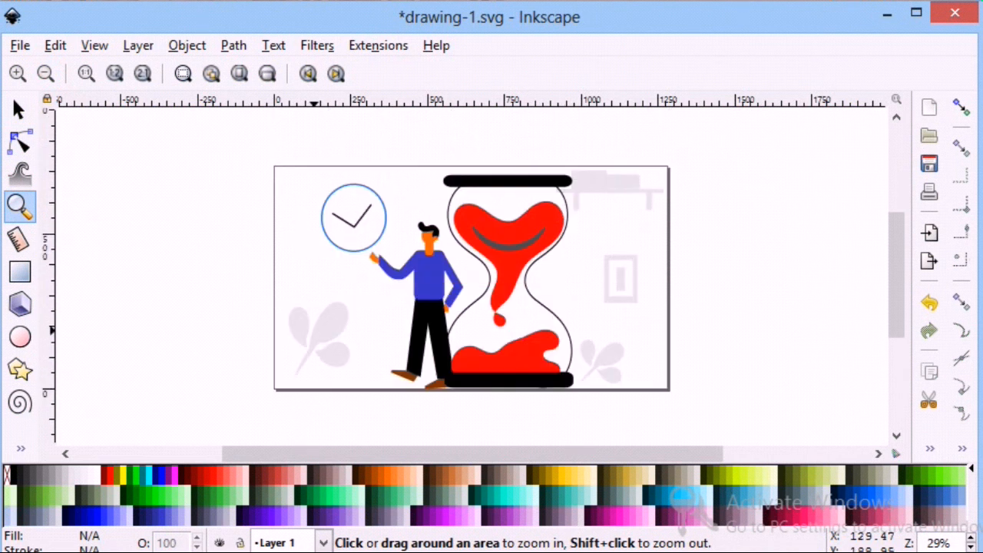
{"action": "scroll", "coordinate": [473, 299], "scroll_direction": "up", "scroll_amount": 2}
{"action": "scroll", "coordinate": [472, 299], "scroll_direction": "down", "scroll_amount": 2}
Draw a flat ellipse about 862 by 113 px across the character's feet and hourglass base, and fill it with 10% Gray
{"action": "key", "text": "e"}
{"action": "left_click_drag", "start_coordinate": [349, 355], "coordinate": [613, 395]}
{"action": "key", "text": "s"}
{"action": "left_click_drag", "start_coordinate": [482, 399], "coordinate": [480, 393]}
{"action": "left_click", "coordinate": [76, 474]}
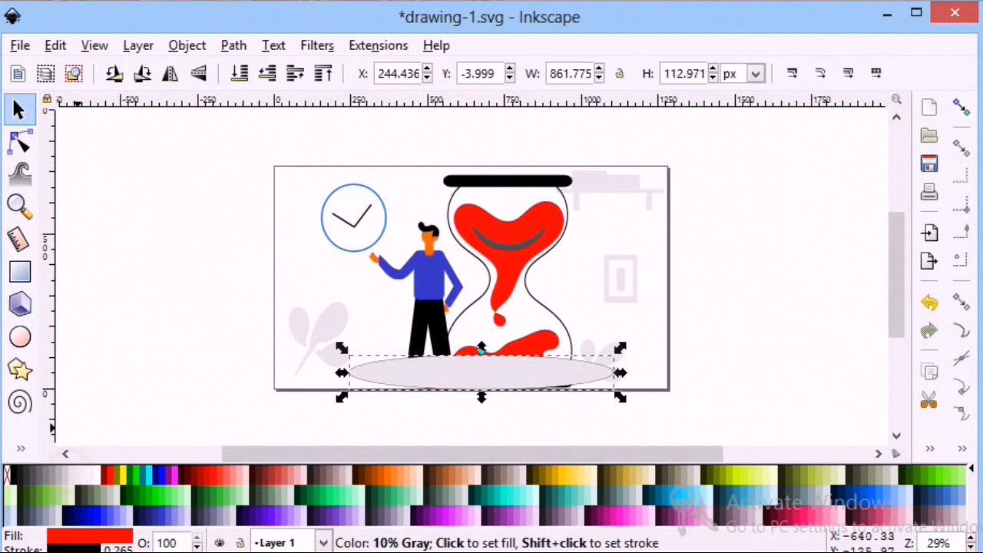
Lower the ground ellipse behind the character and hourglass, and remove its stroke
{"action": "left_click", "coordinate": [238, 73]}
{"action": "left_click", "coordinate": [89, 317]}
{"action": "left_click", "coordinate": [370, 374]}
{"action": "left_click", "coordinate": [90, 548]}
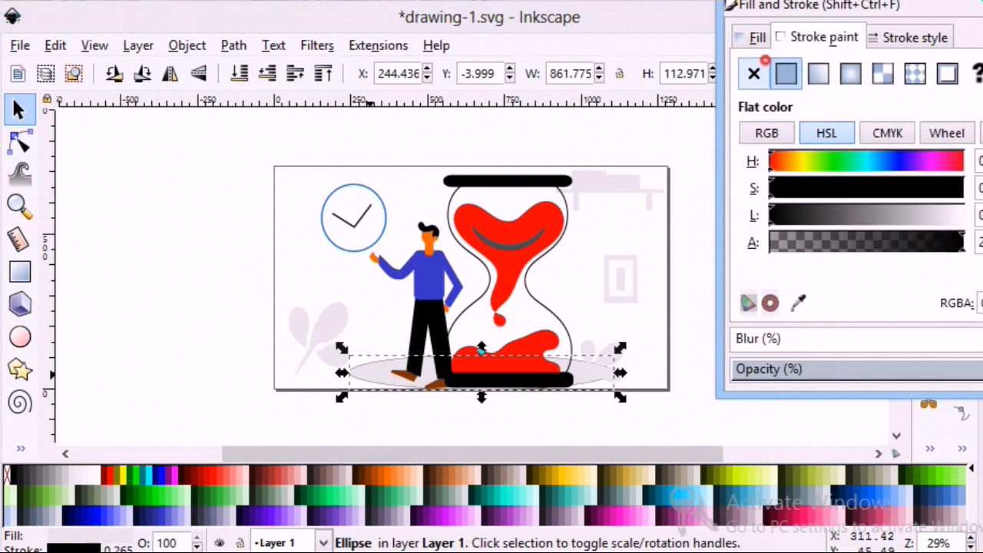
{"action": "left_click", "coordinate": [754, 73]}
{"action": "left_click", "coordinate": [162, 306]}
Move the small plant up and away from the hourglass base, to about X 1045.33 and Y 40.74 px
{"action": "left_click", "coordinate": [617, 351]}
{"action": "left_click_drag", "start_coordinate": [617, 351], "coordinate": [633, 343]}
{"action": "left_click", "coordinate": [633, 343]}
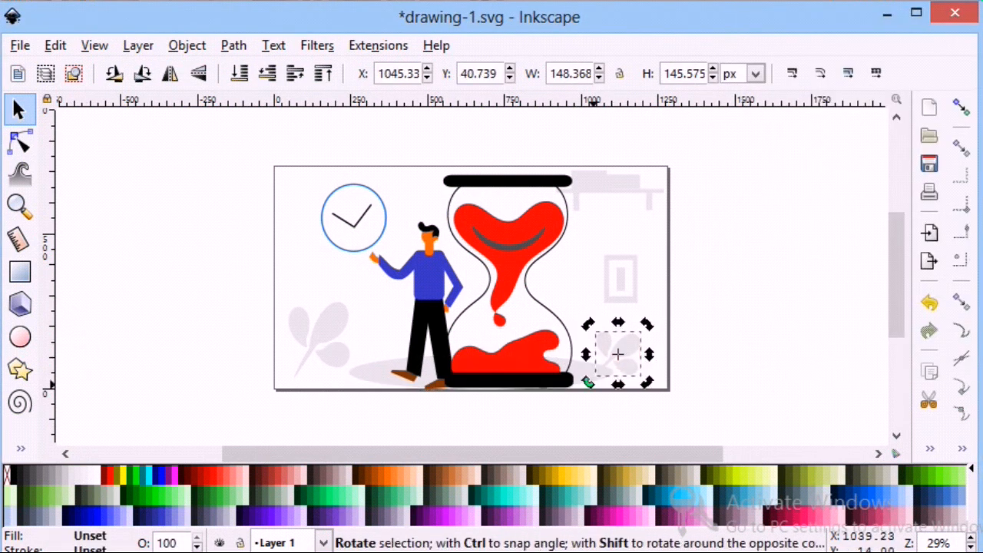